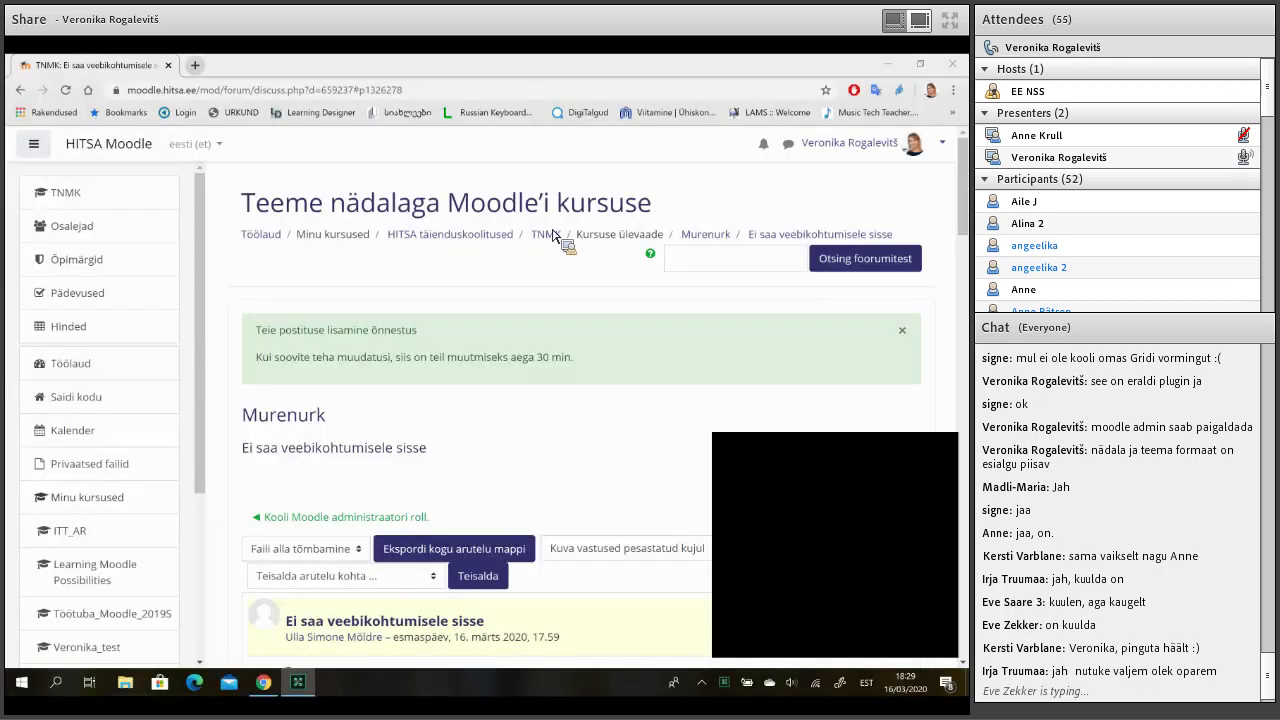
Open the TNMK course page from the forum discussion and look over its introduction.
left_click(553, 236)
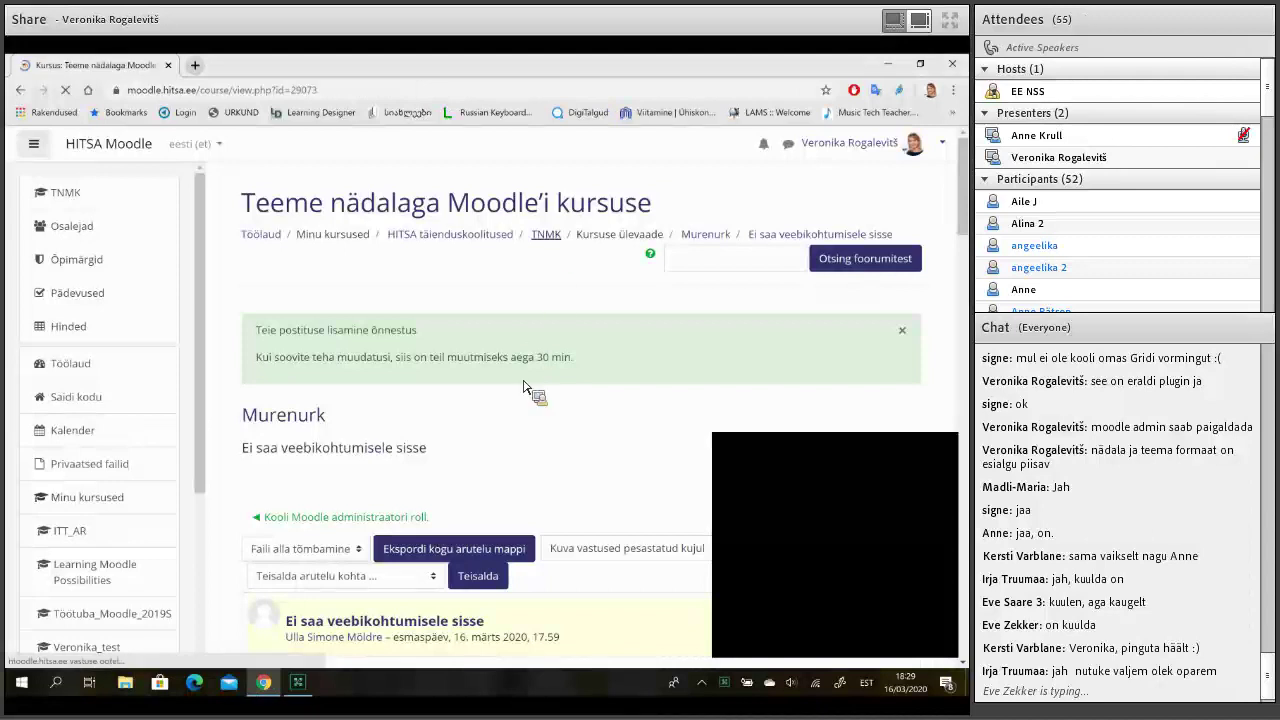
scroll(523, 387, "down", 4)
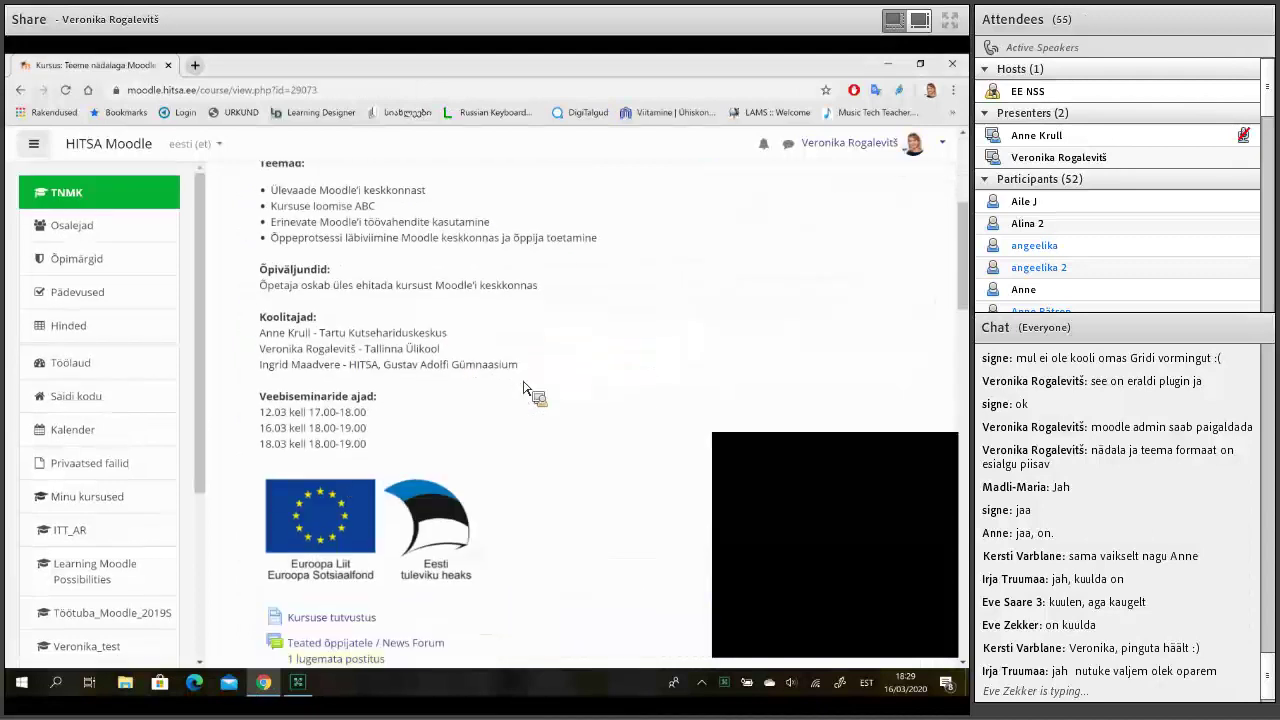
scroll(523, 387, "up", 4)
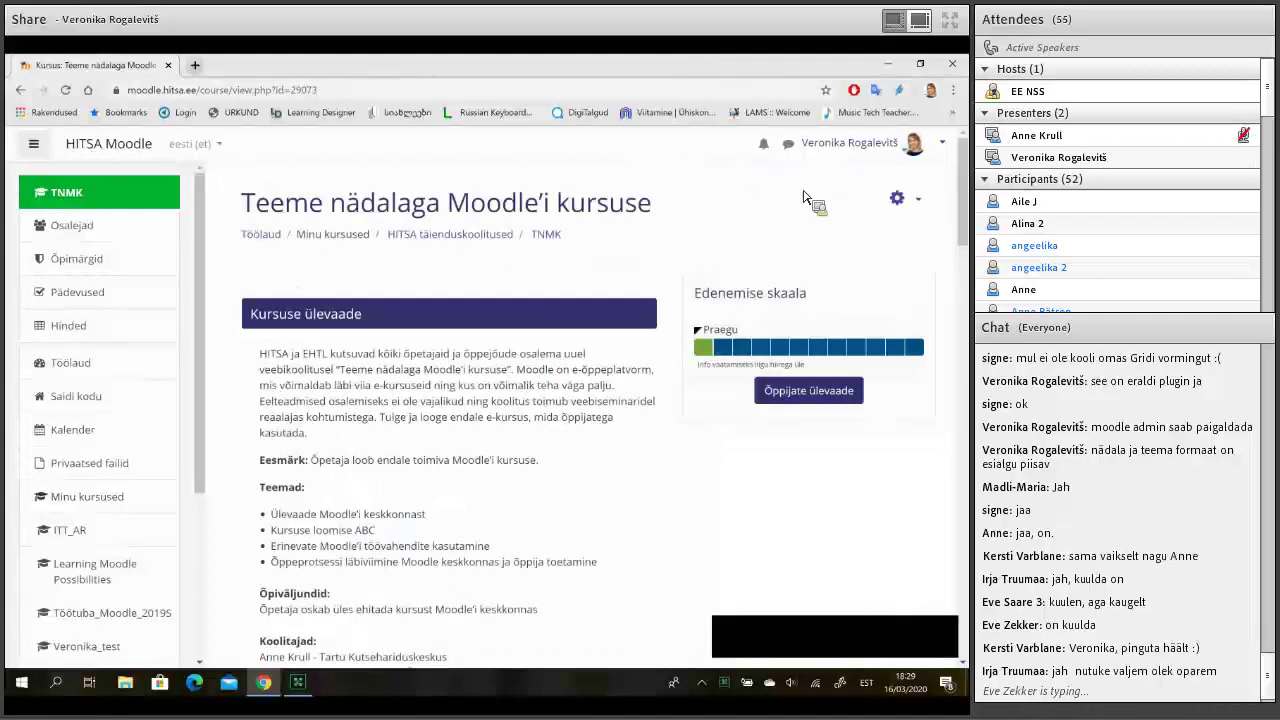
Turn on editing mode for the TNMK course with Luba muutmine.
left_click(896, 200)
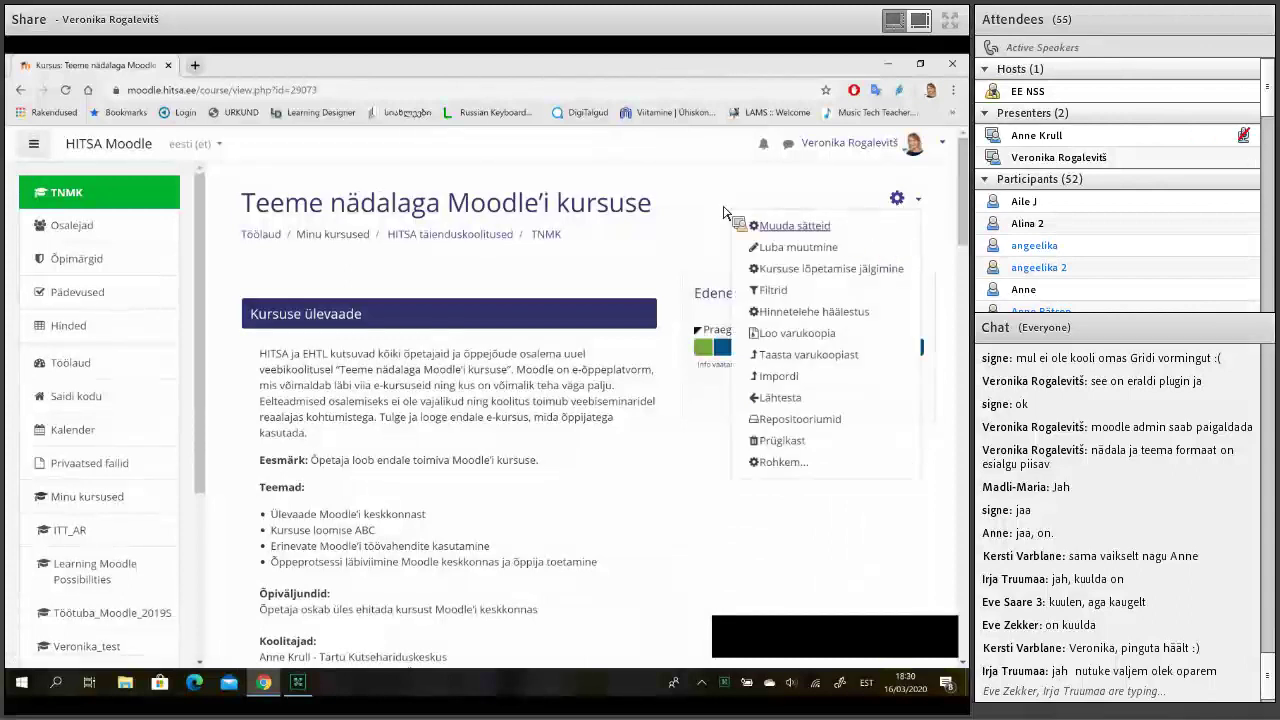
scroll(724, 212, "down", 1)
scroll(724, 212, "up", 1)
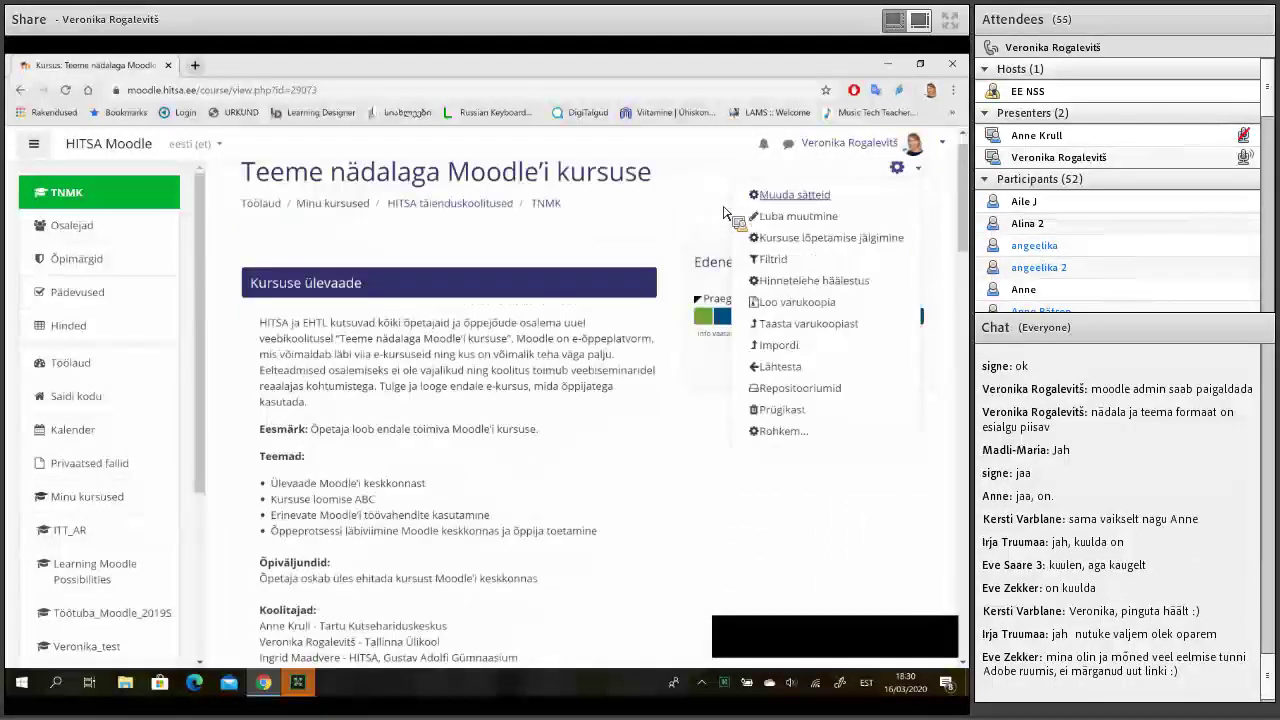
scroll(724, 212, "up", 1)
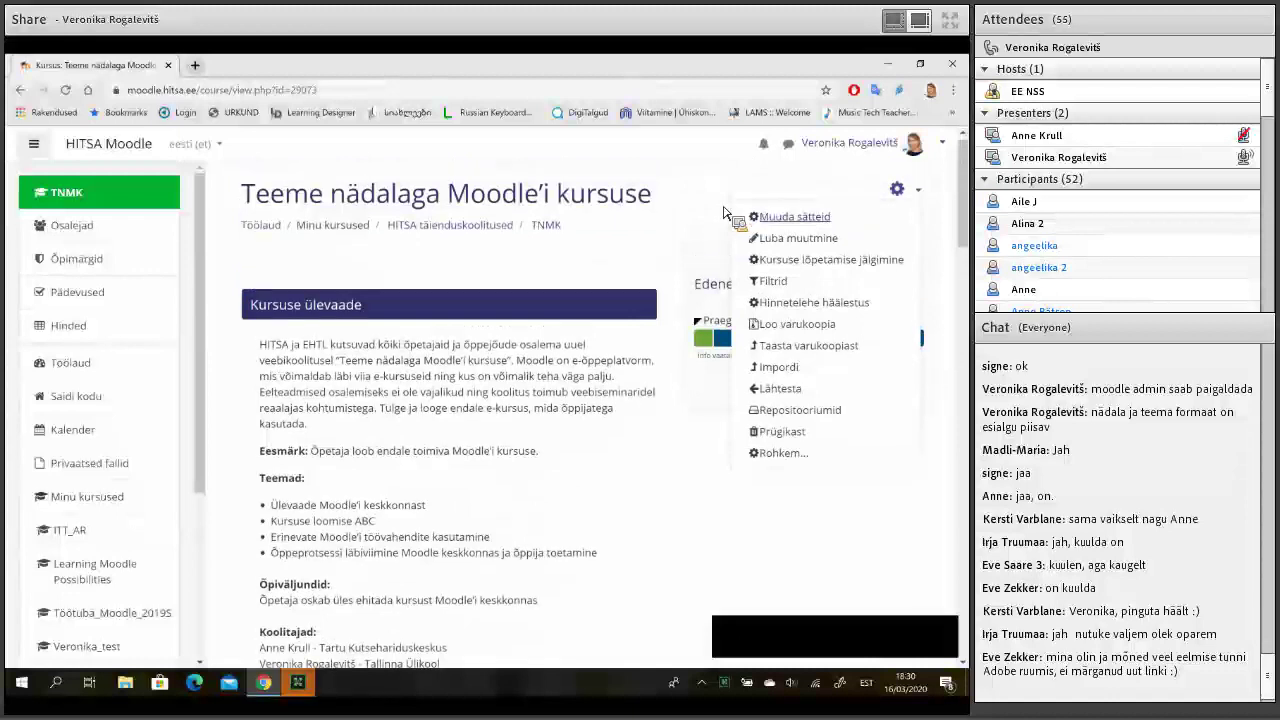
left_click(832, 240)
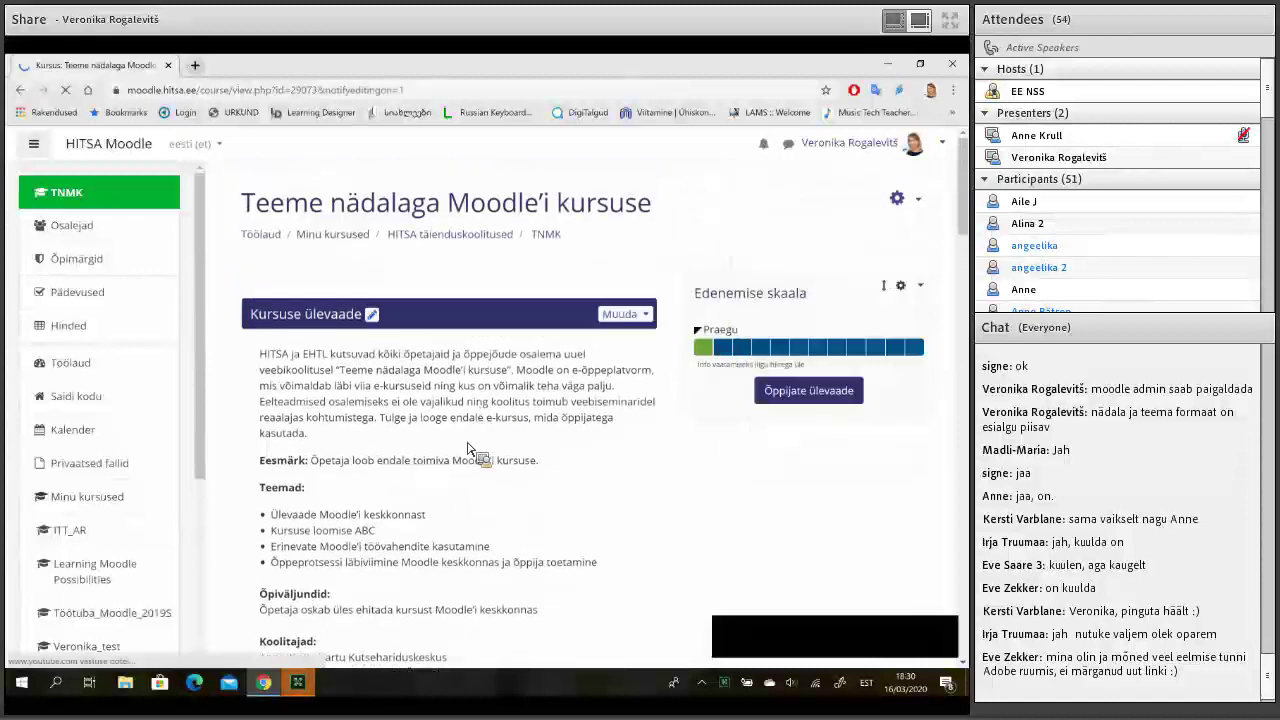
View the list of blocks that can be added to the course, and close it without adding any.
scroll(467, 447, "down", 1)
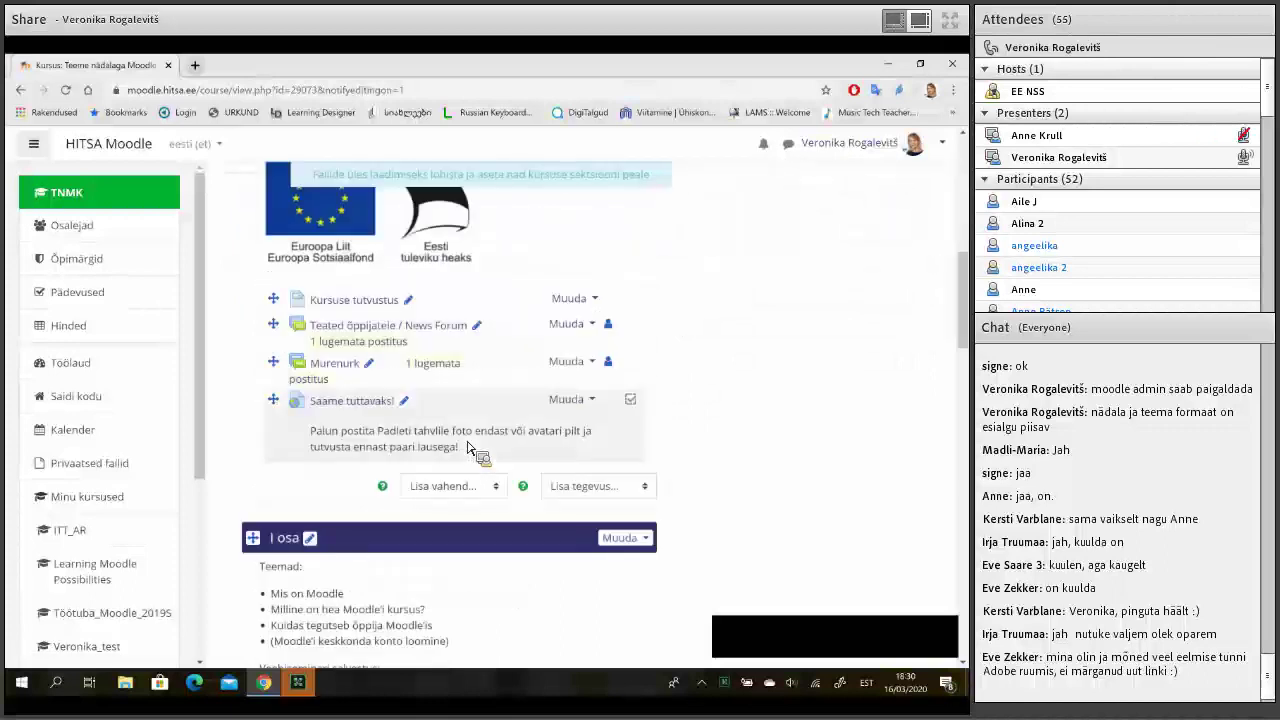
scroll(467, 447, "down", 5)
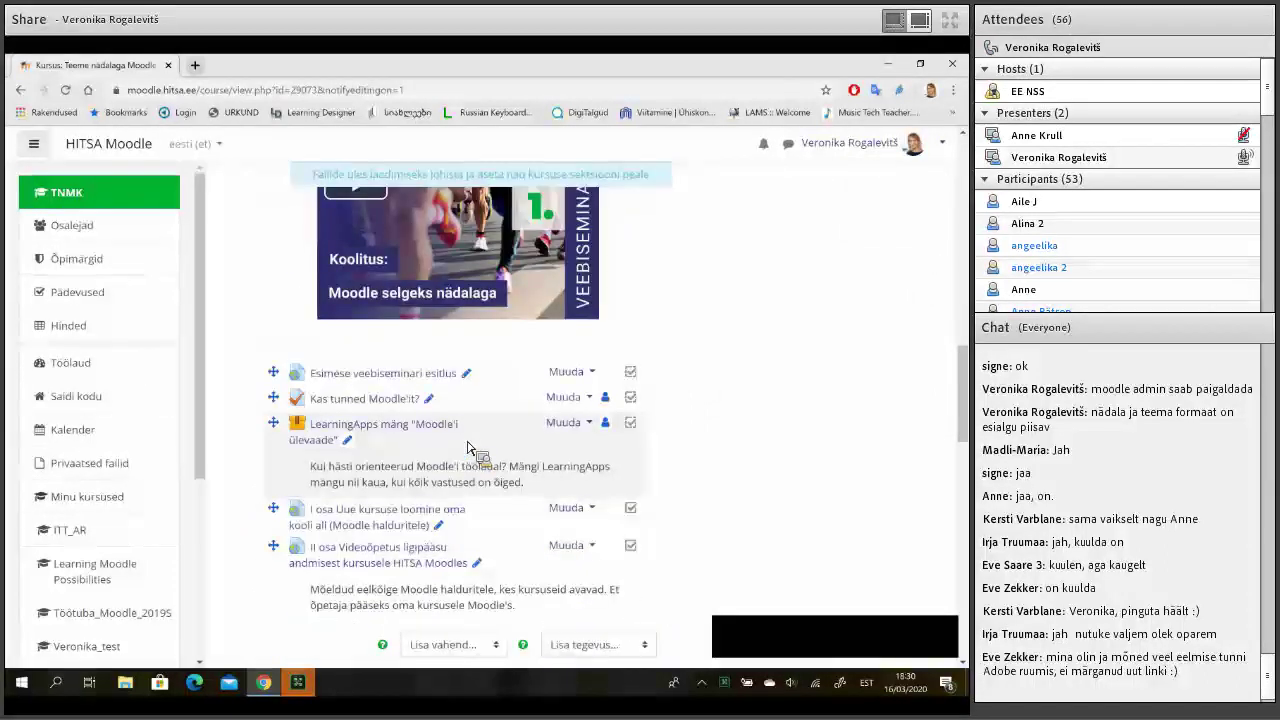
scroll(467, 447, "down", 8)
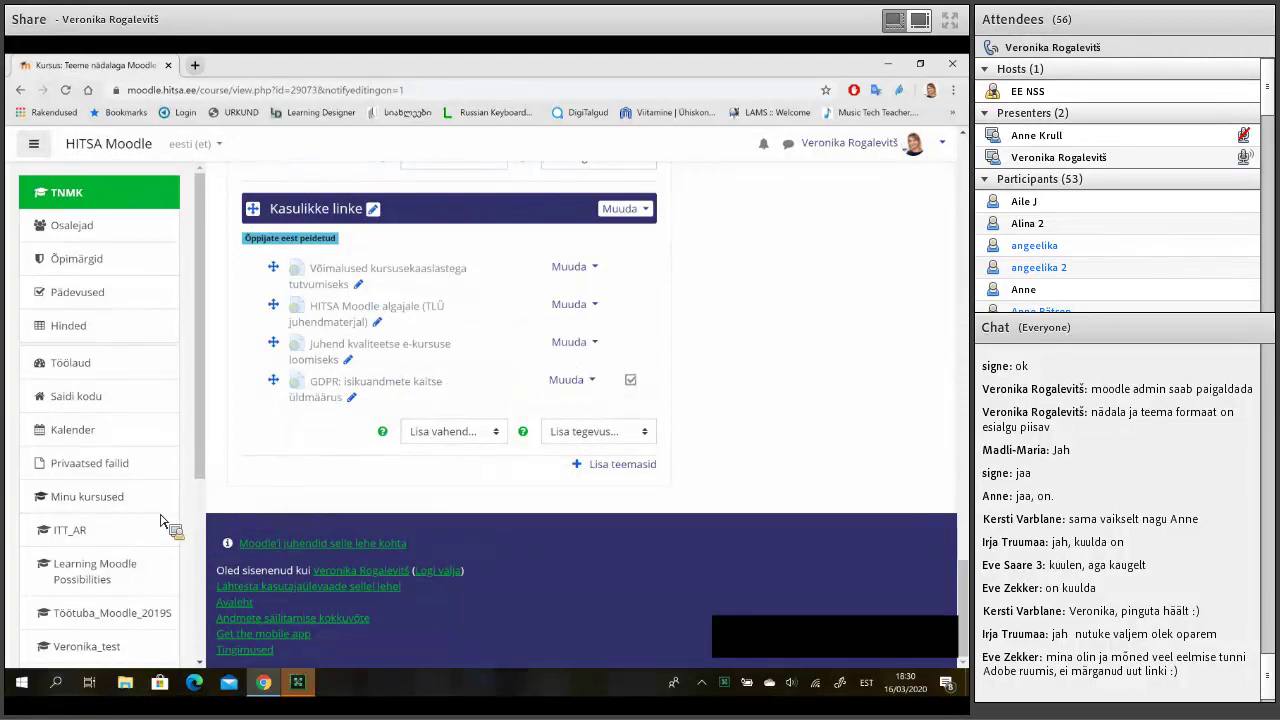
scroll(160, 520, "down", 3)
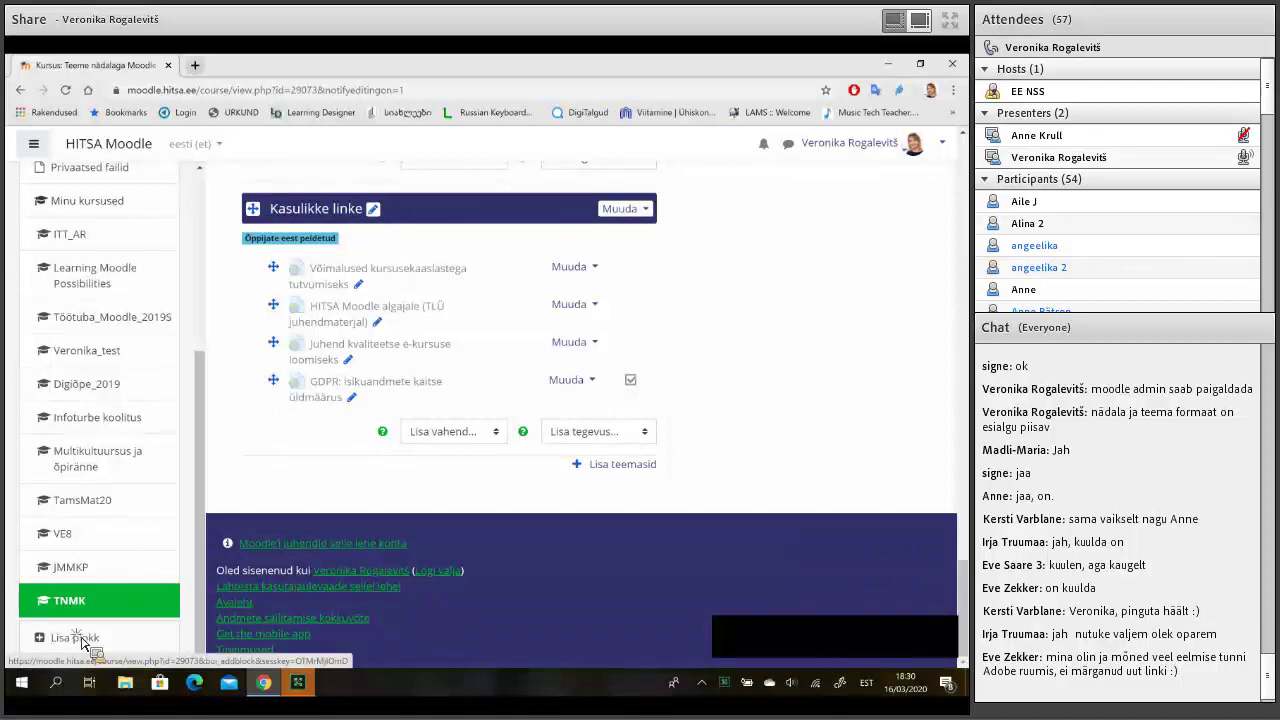
left_click(82, 638)
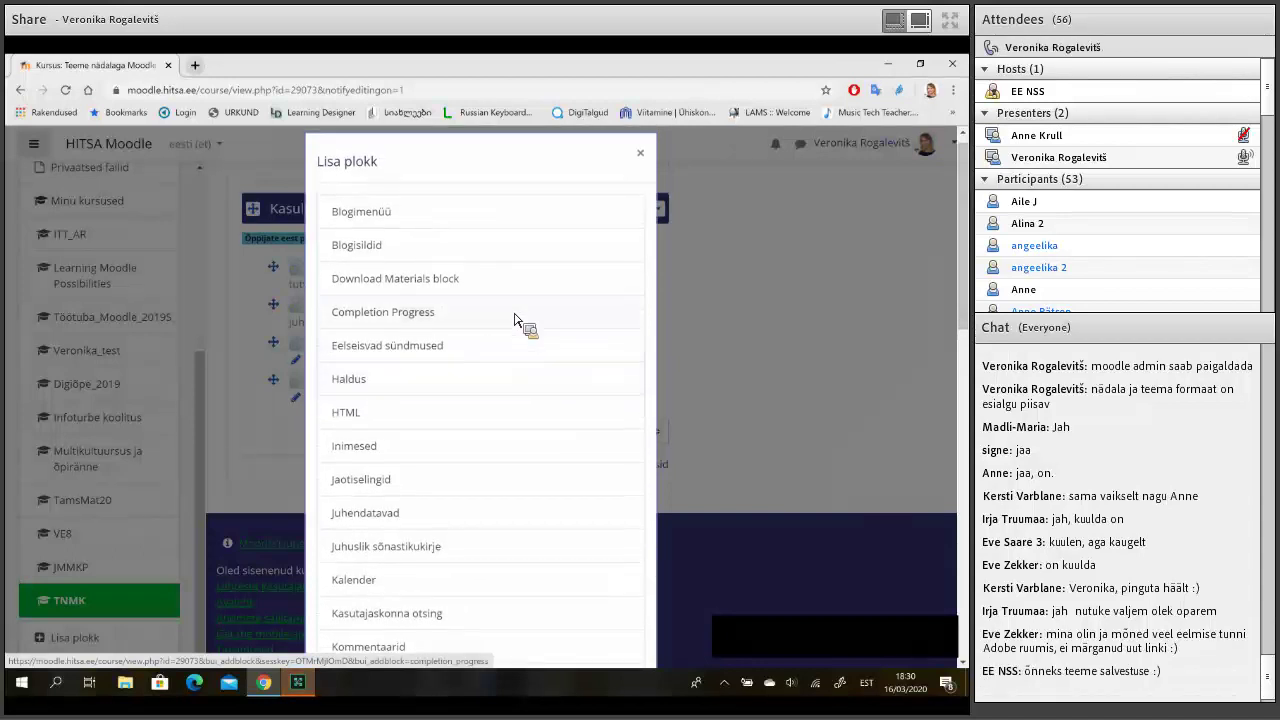
left_click(639, 155)
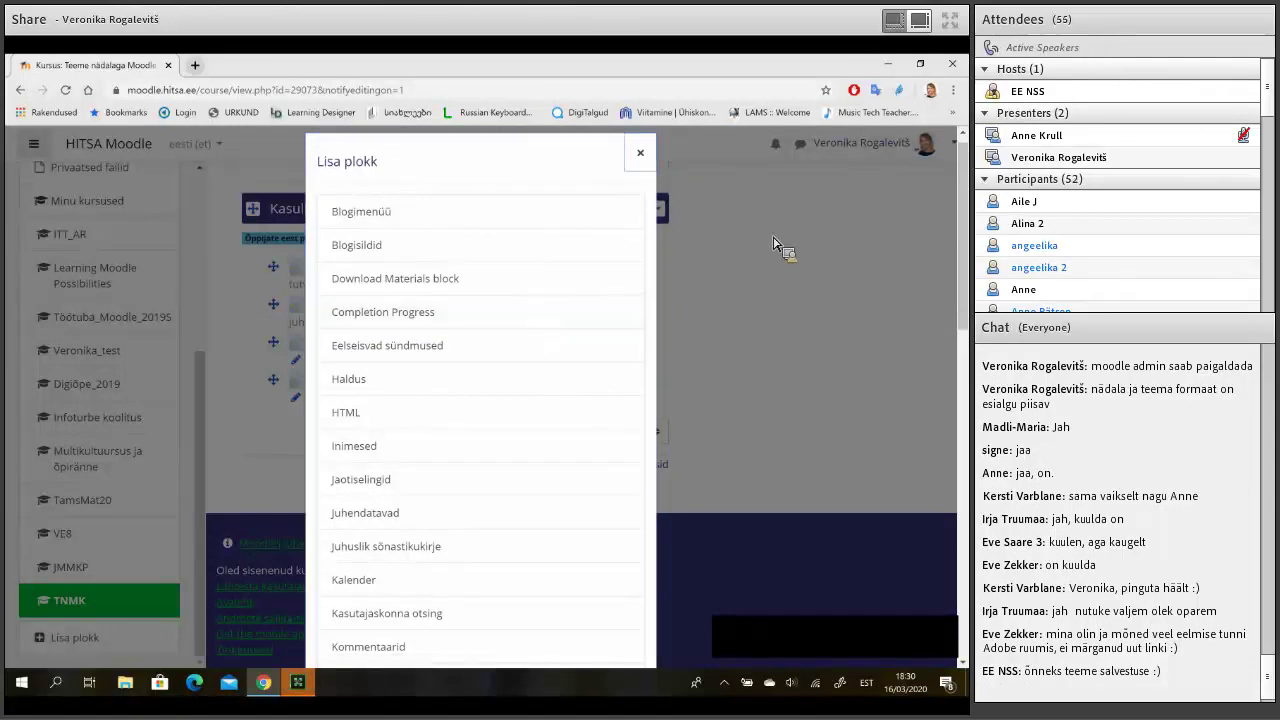
Examine the Kursuse ülevaade section and the Edenemise skaala block on the course page in editing mode.
scroll(854, 287, "up", 10)
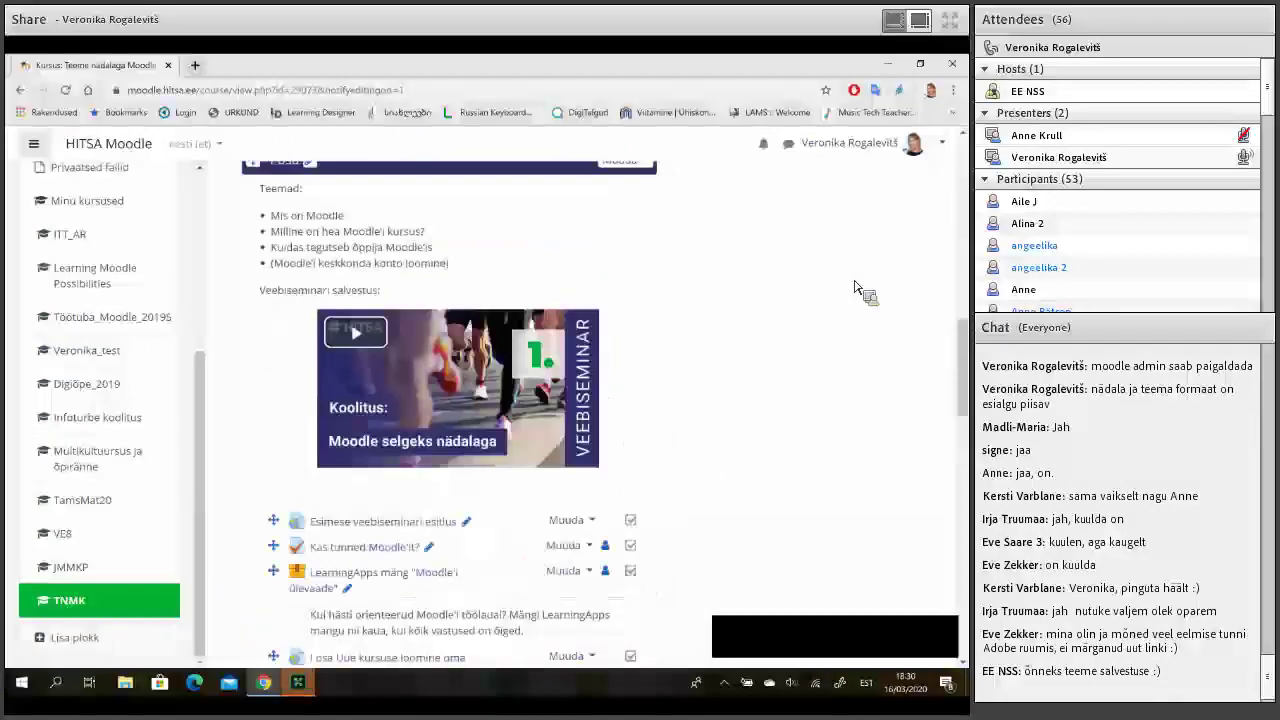
scroll(854, 287, "up", 3)
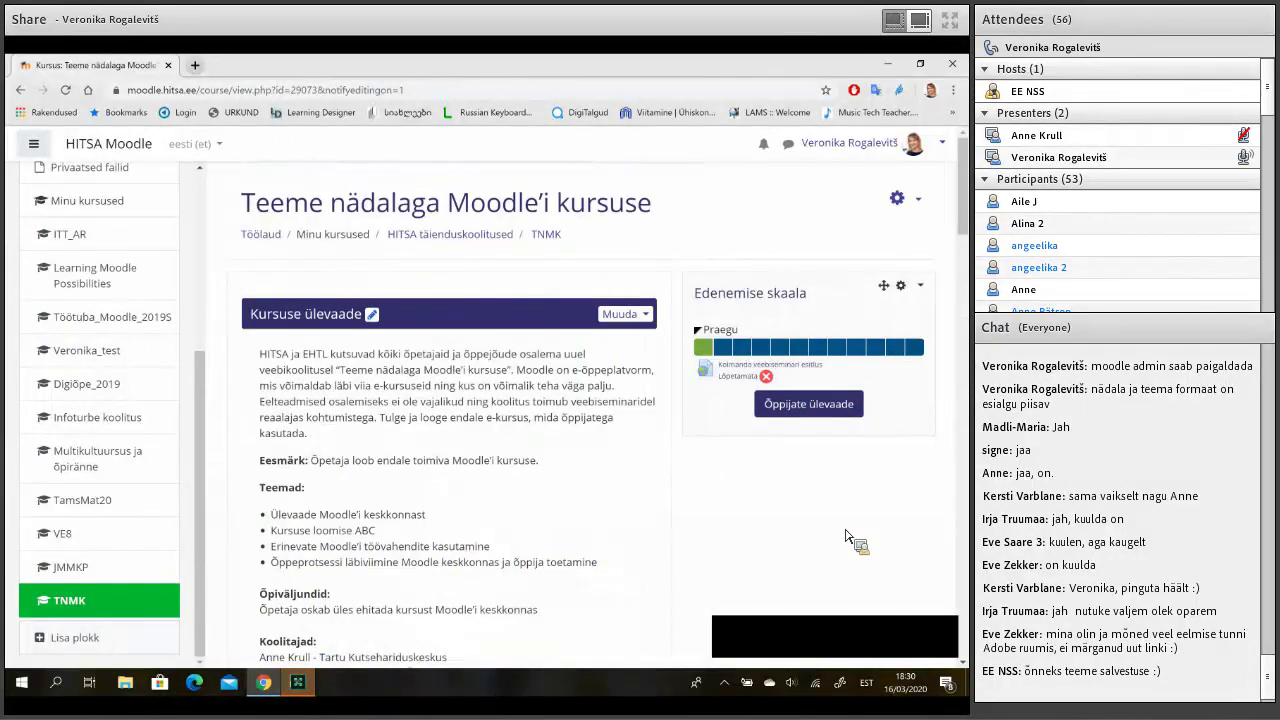
scroll(836, 536, "down", 1)
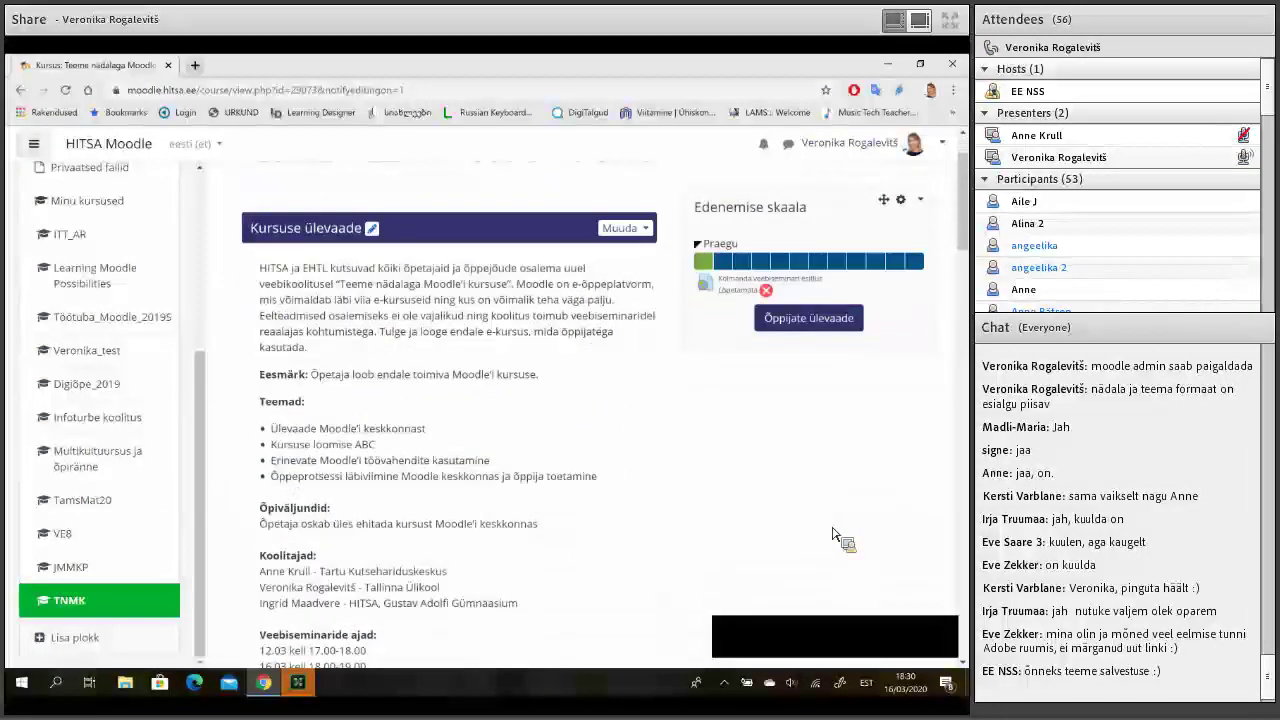
scroll(836, 536, "down", 1)
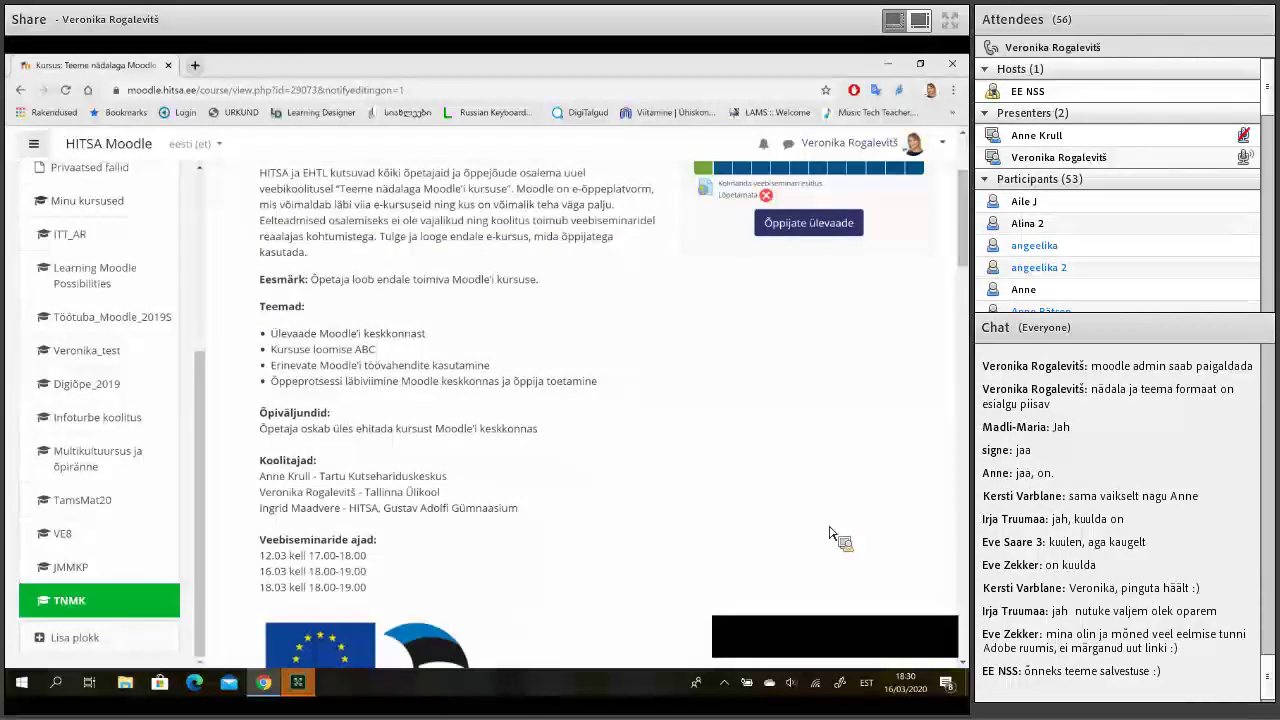
scroll(728, 478, "up", 1)
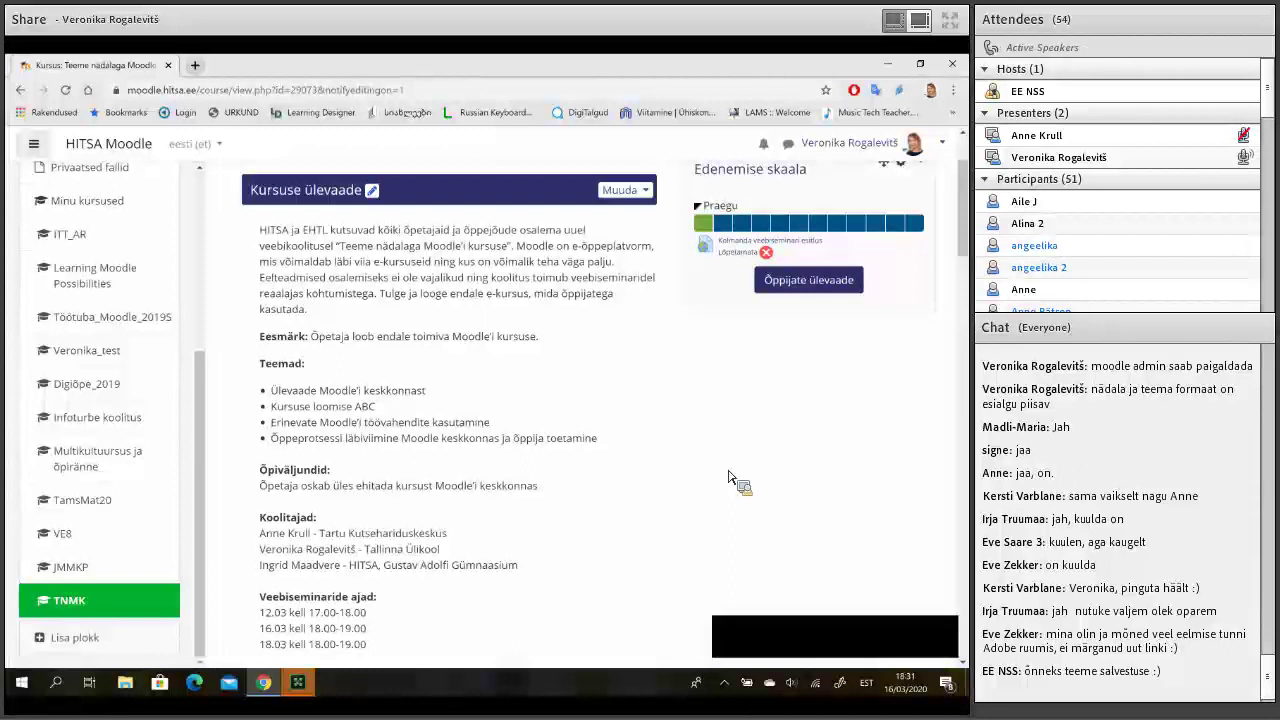
scroll(729, 478, "down", 3)
scroll(729, 478, "down", 1)
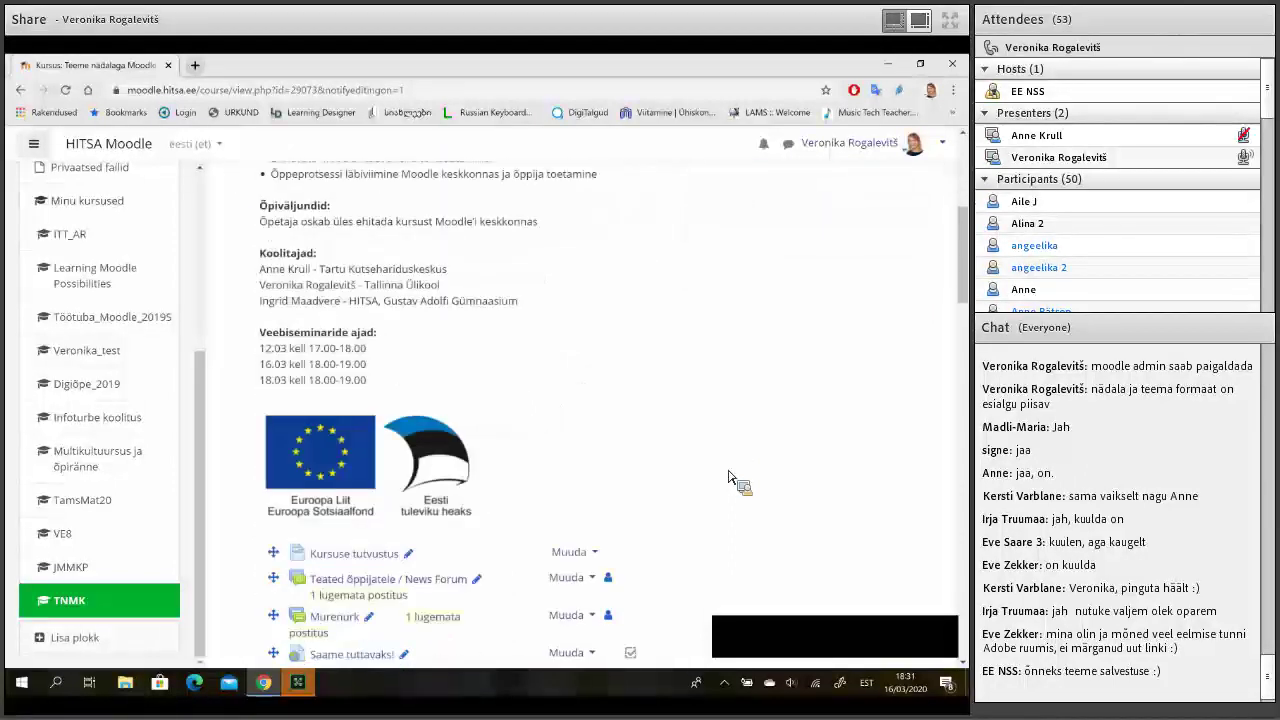
scroll(729, 478, "up", 5)
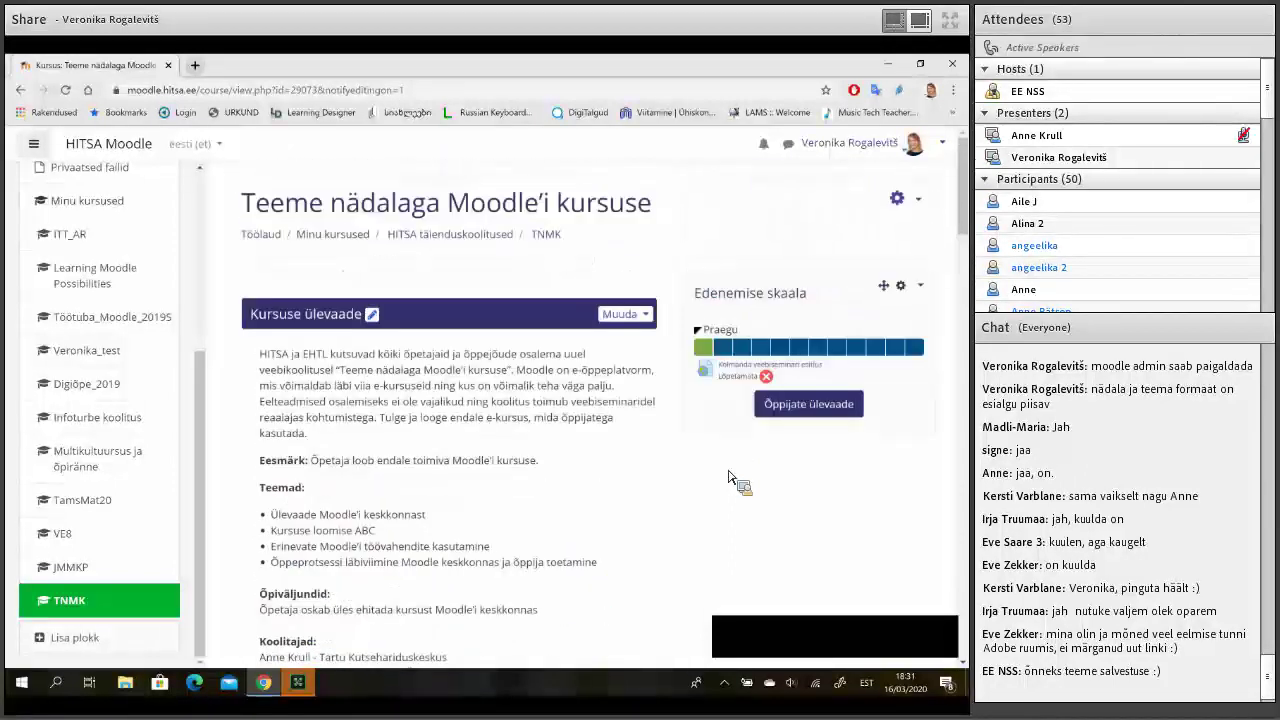
Review the Lõpetamise jälgimine section in the course settings, keep Luba lõpetamise jälgimine at Jah, and save the settings.
left_click(898, 200)
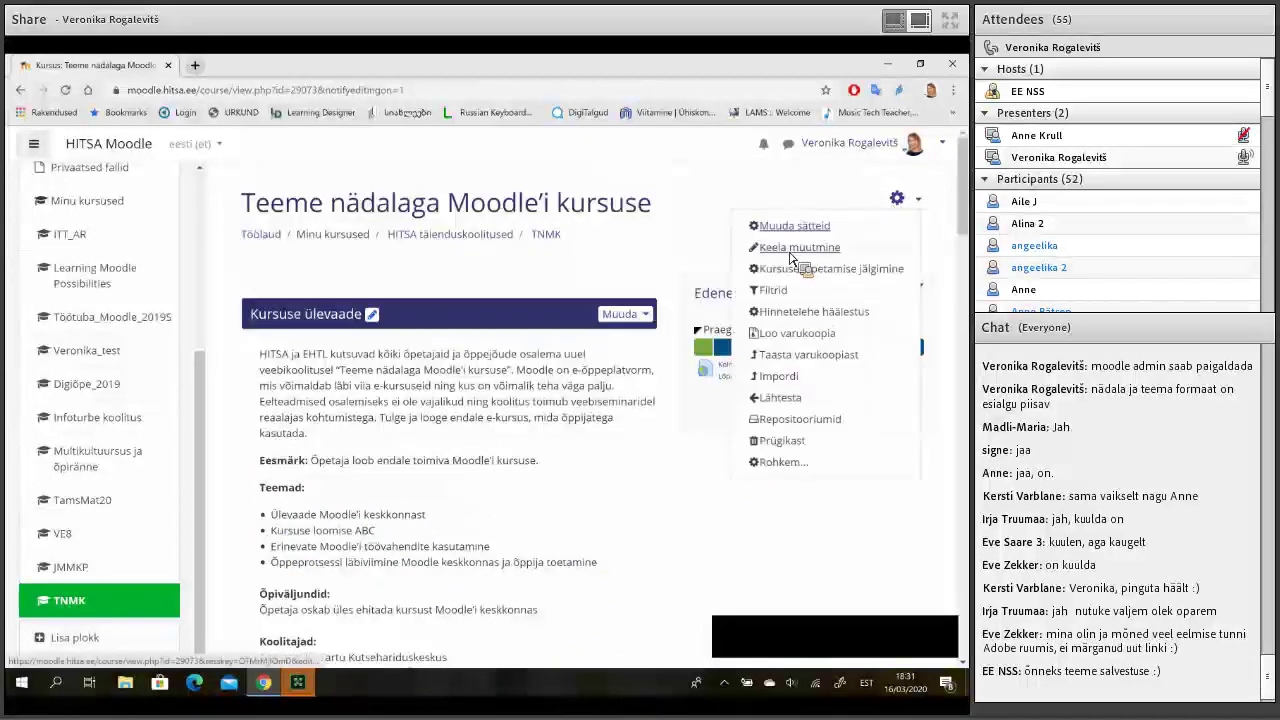
left_click(795, 248)
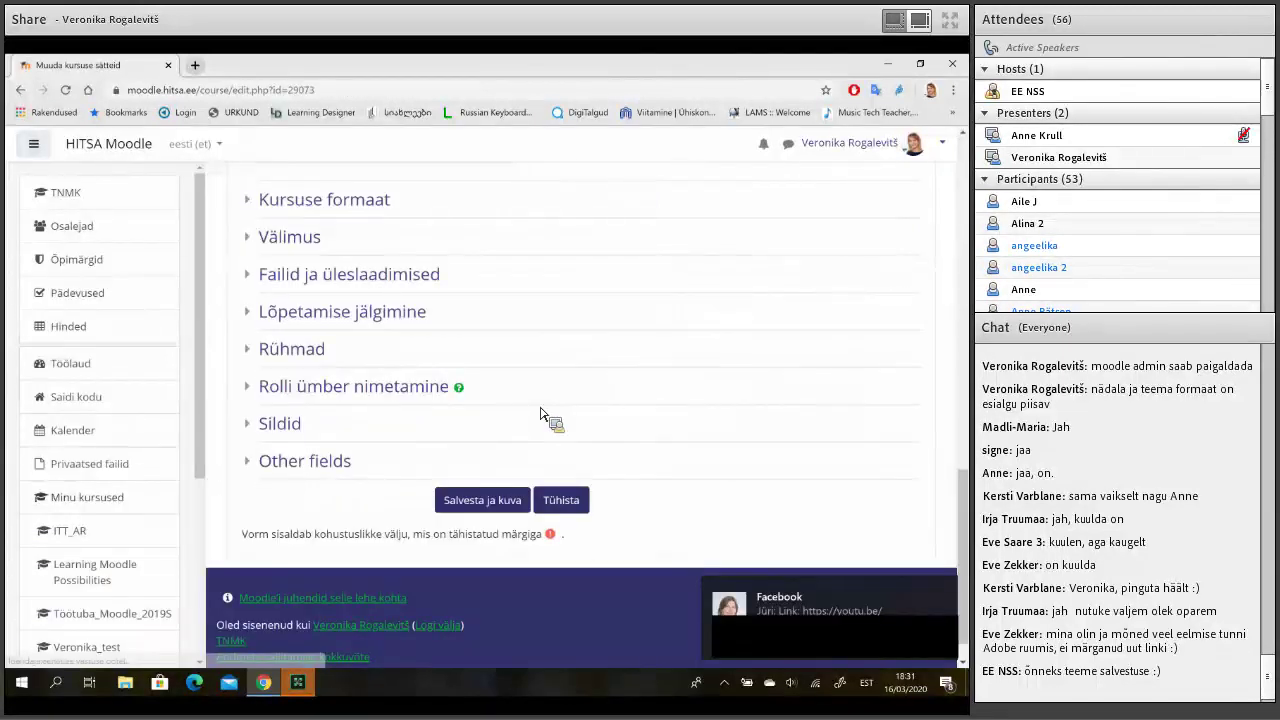
scroll(548, 416, "down", 1)
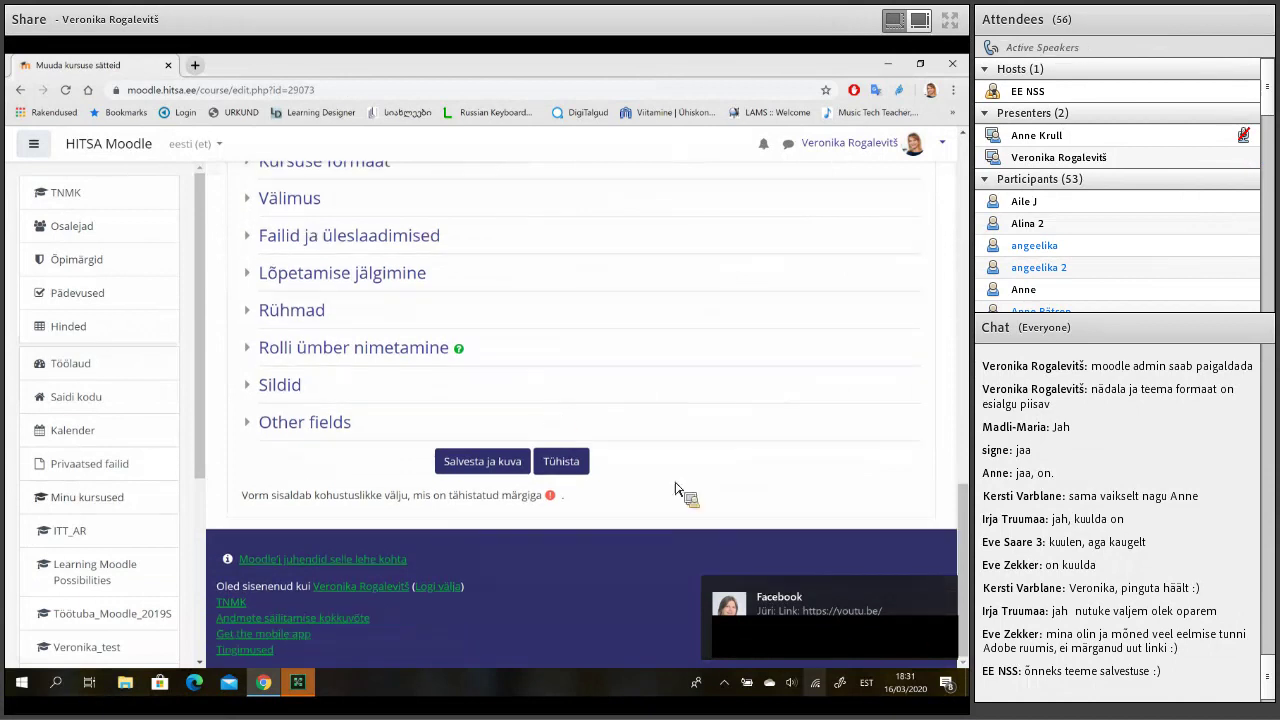
left_click(944, 589)
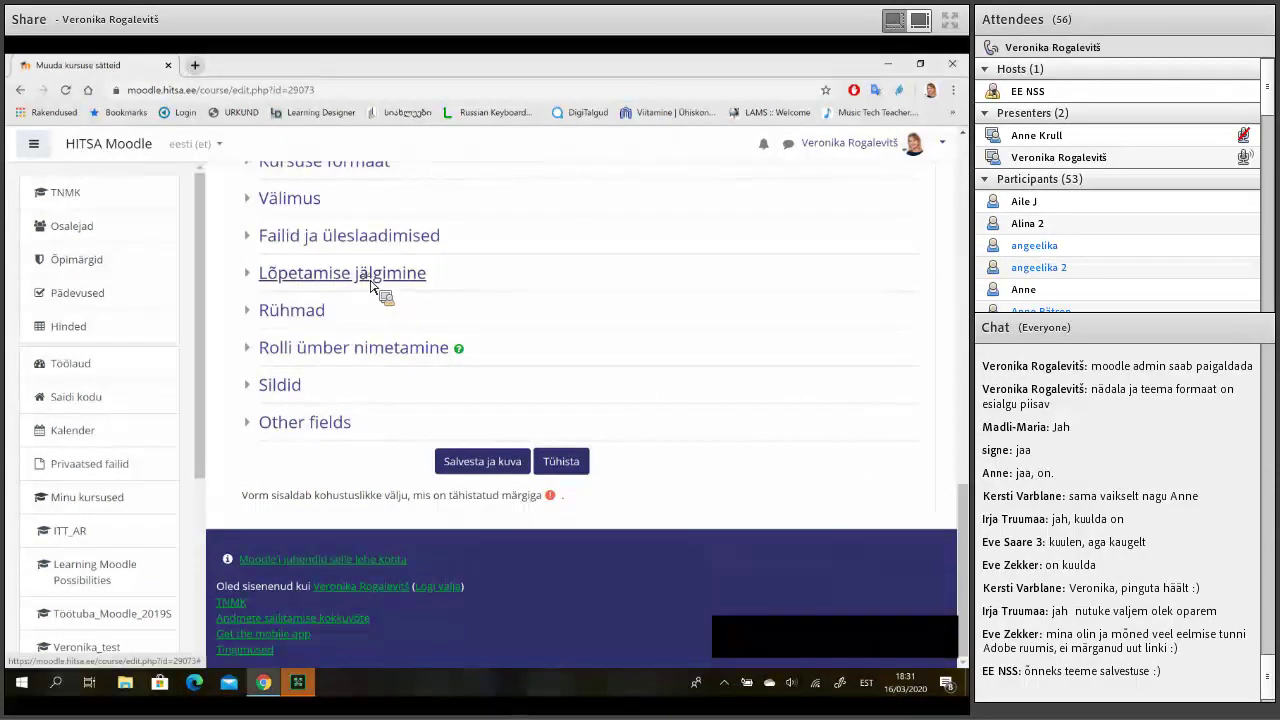
left_click(370, 285)
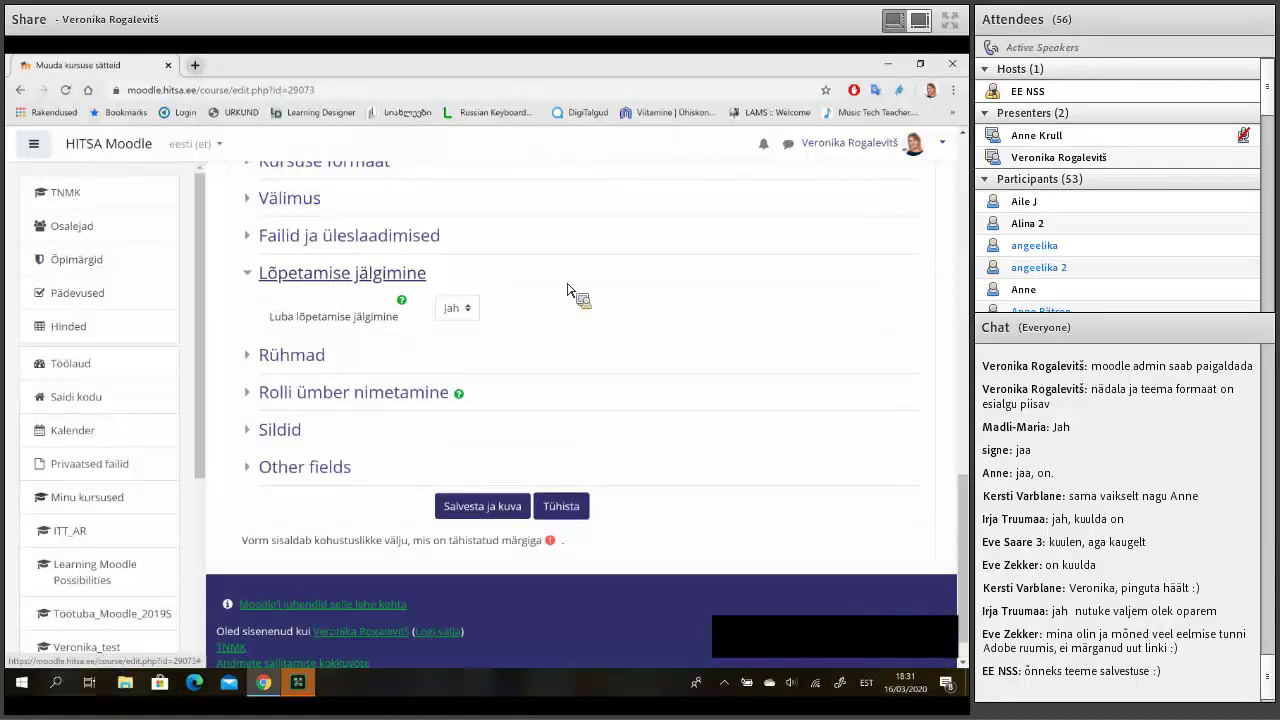
scroll(567, 290, "up", 1)
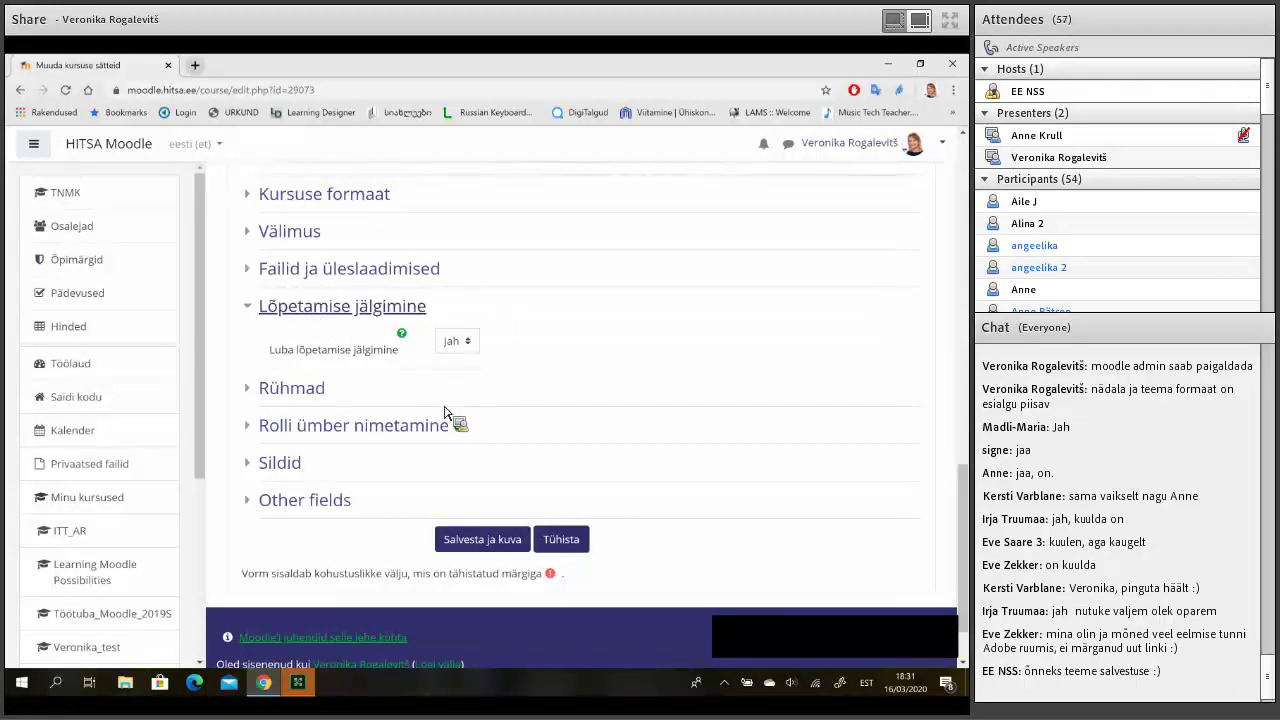
left_click(483, 543)
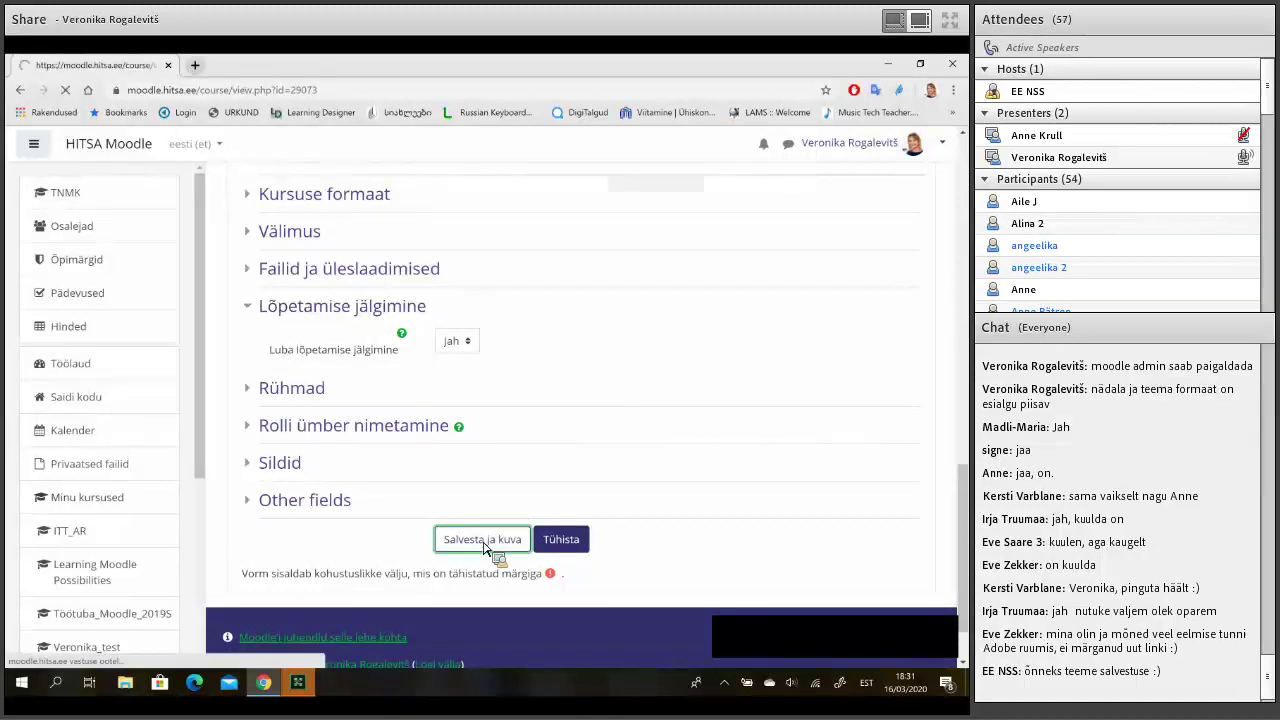
Show the resource types that can be added to the Kursuse ülevaade section of the course.
scroll(483, 548, "down", 1)
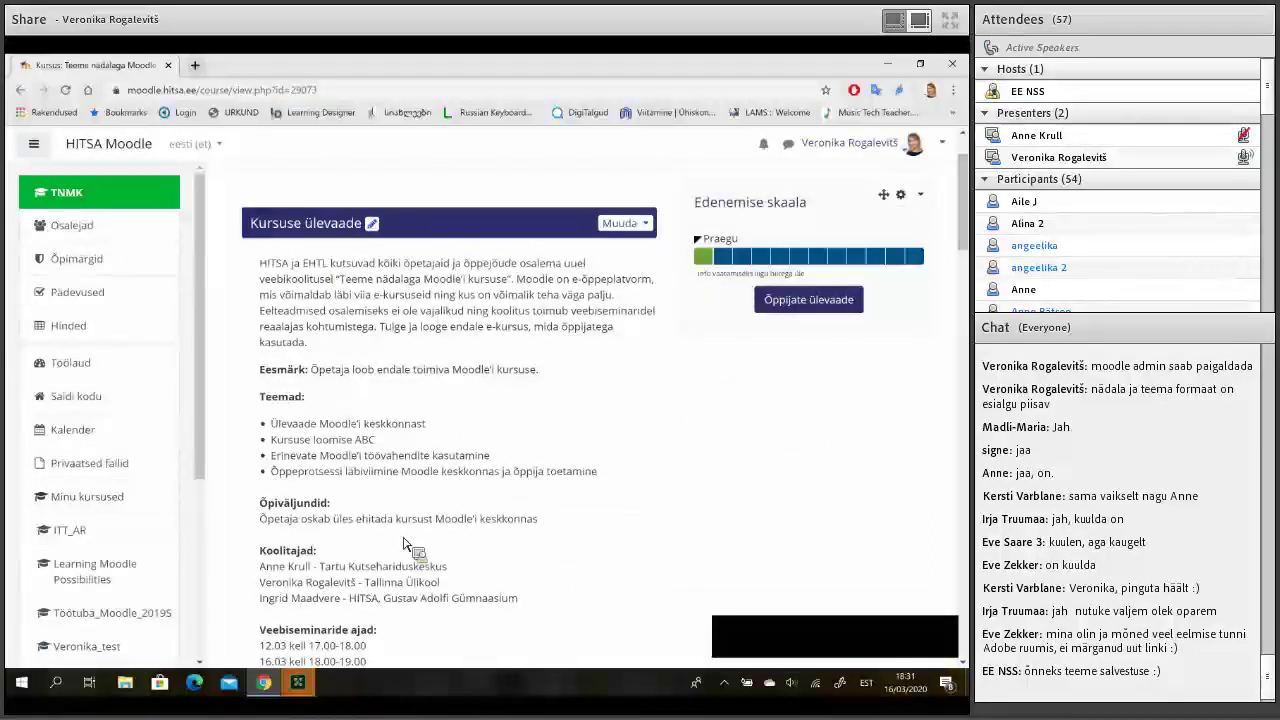
scroll(408, 543, "down", 5)
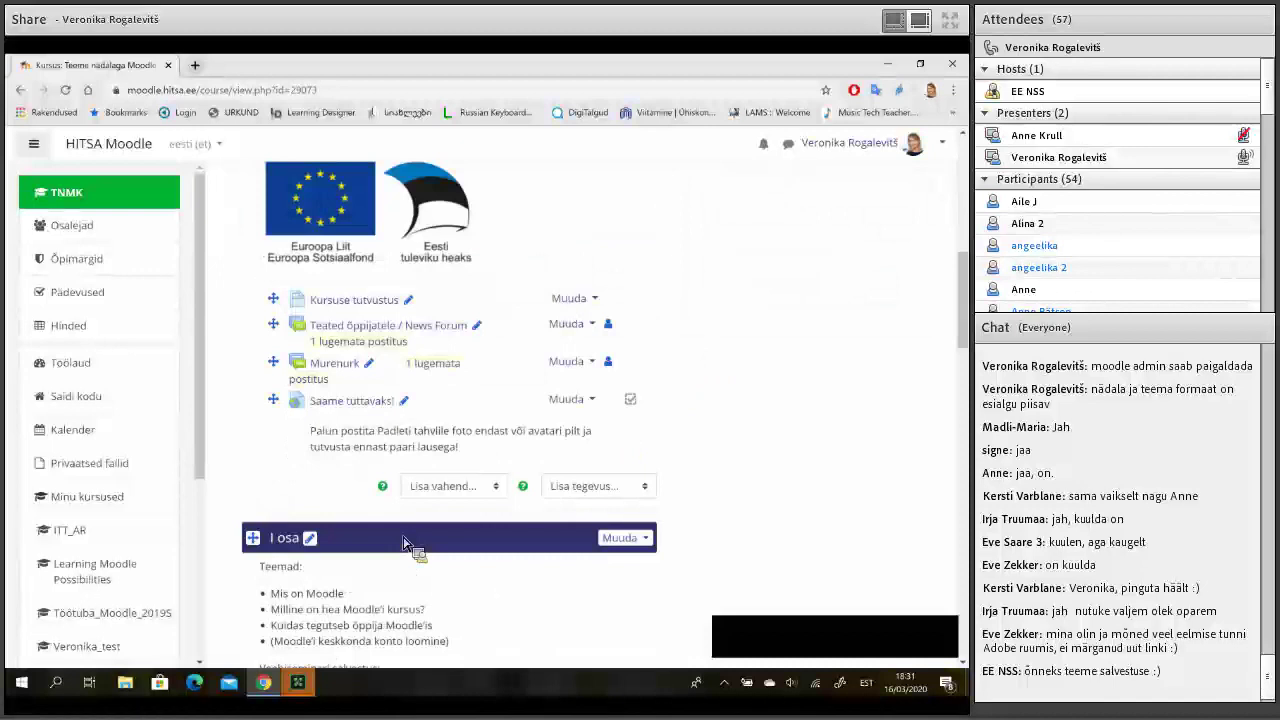
scroll(405, 543, "down", 2)
scroll(470, 450, "down", 1)
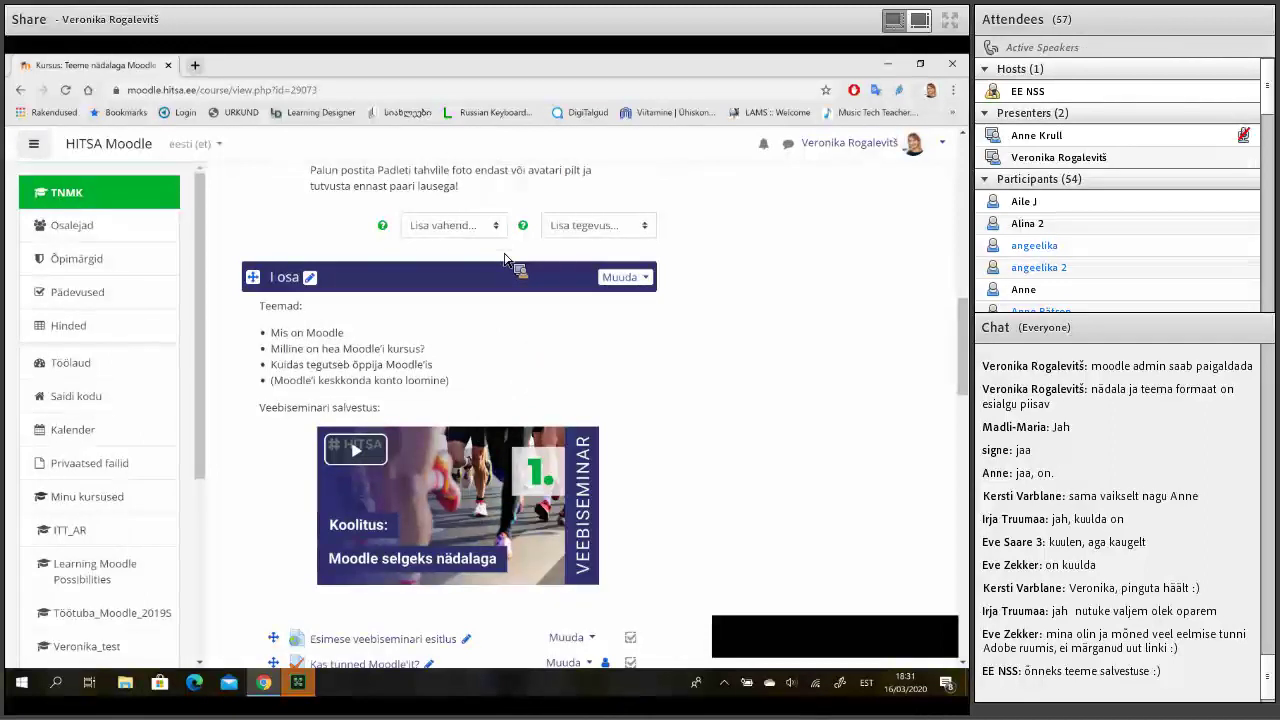
left_click(912, 645)
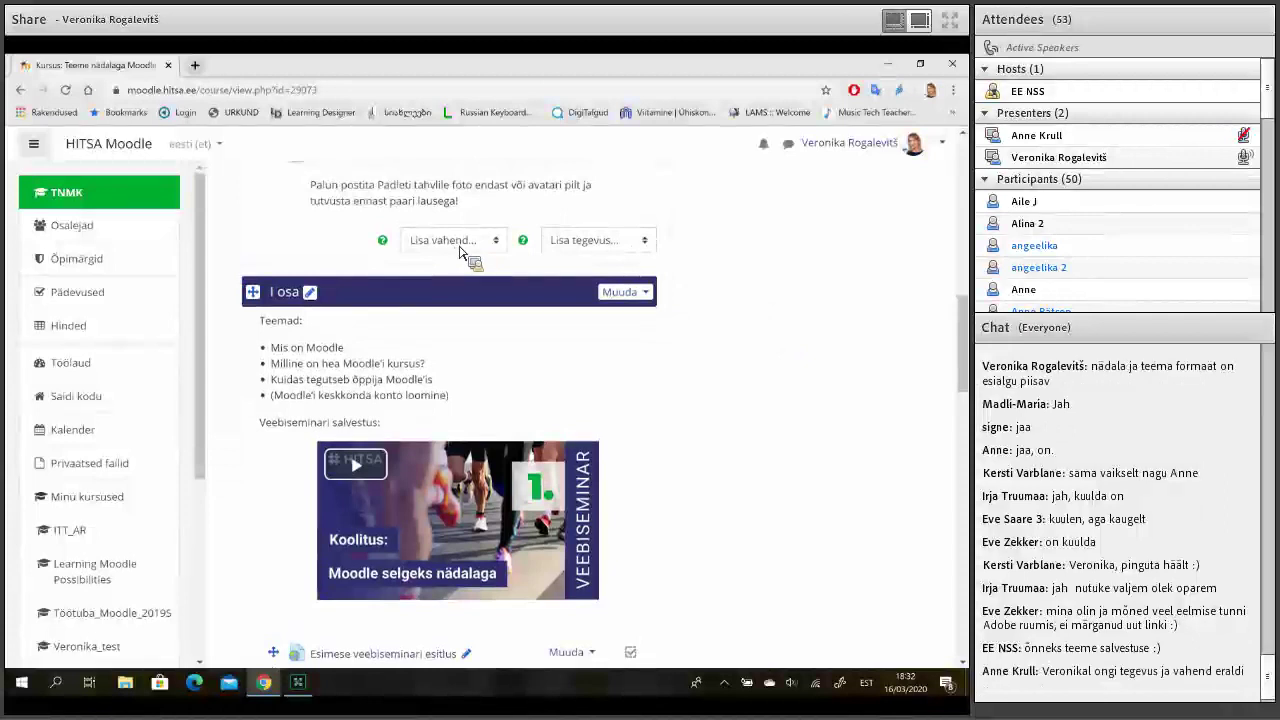
left_click(450, 240)
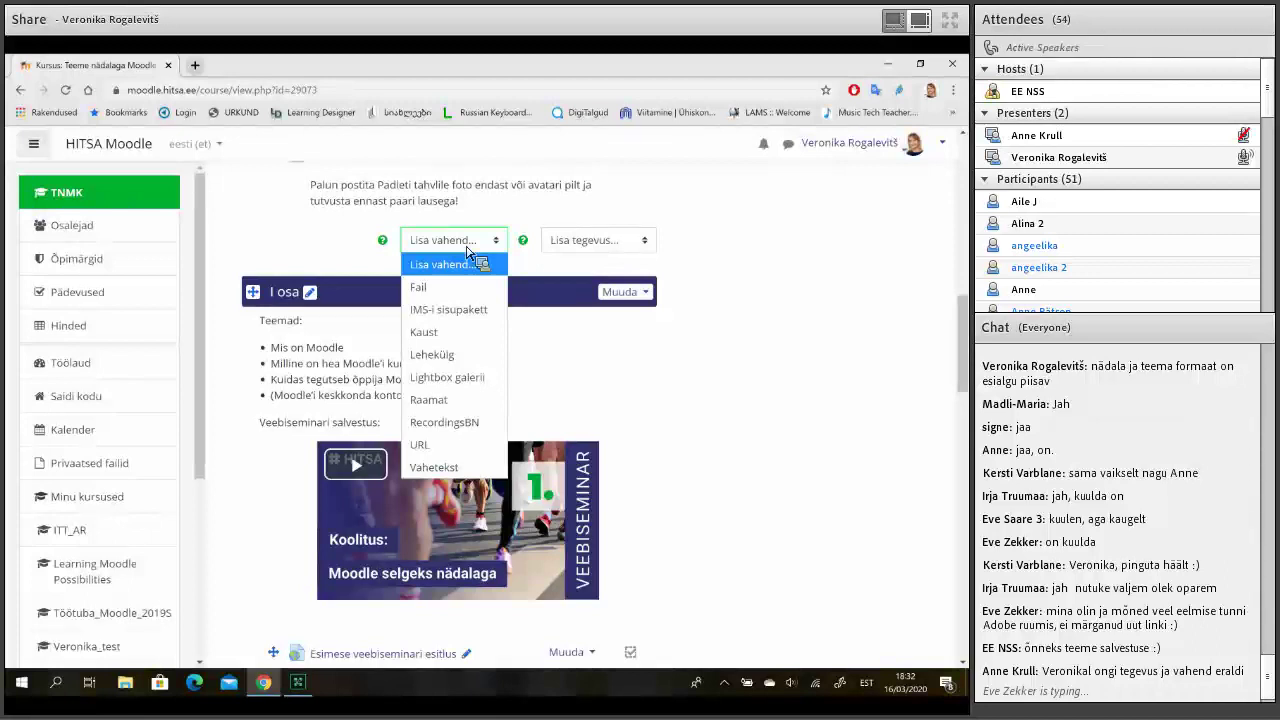
Show the resource types that can be added to the Katsetame Moodle'it õppijana section.
scroll(466, 251, "down", 6)
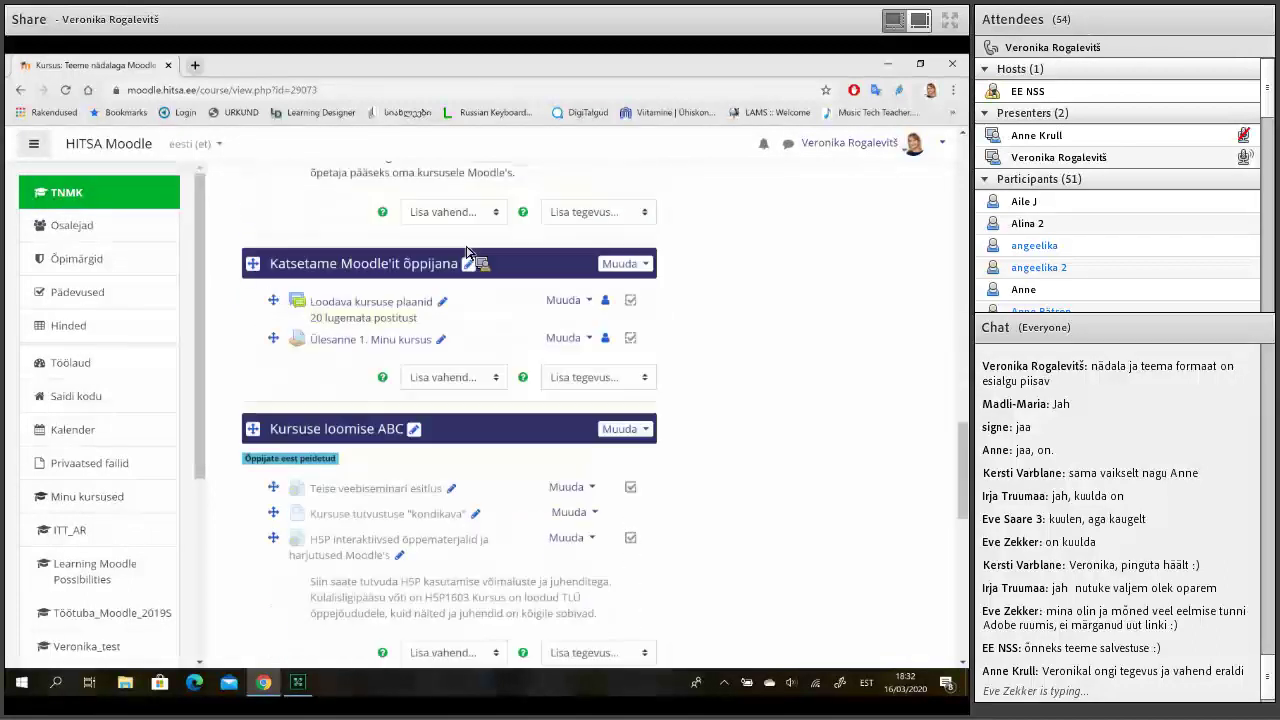
scroll(466, 247, "down", 3)
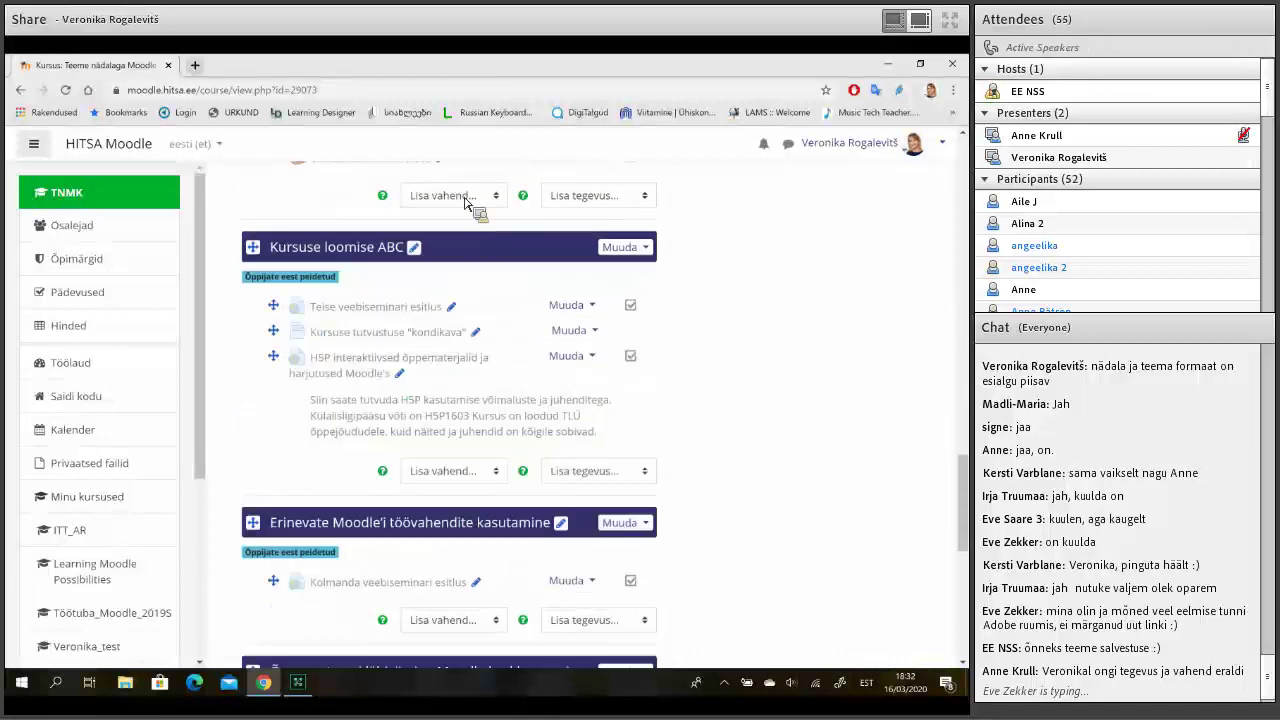
left_click(461, 198)
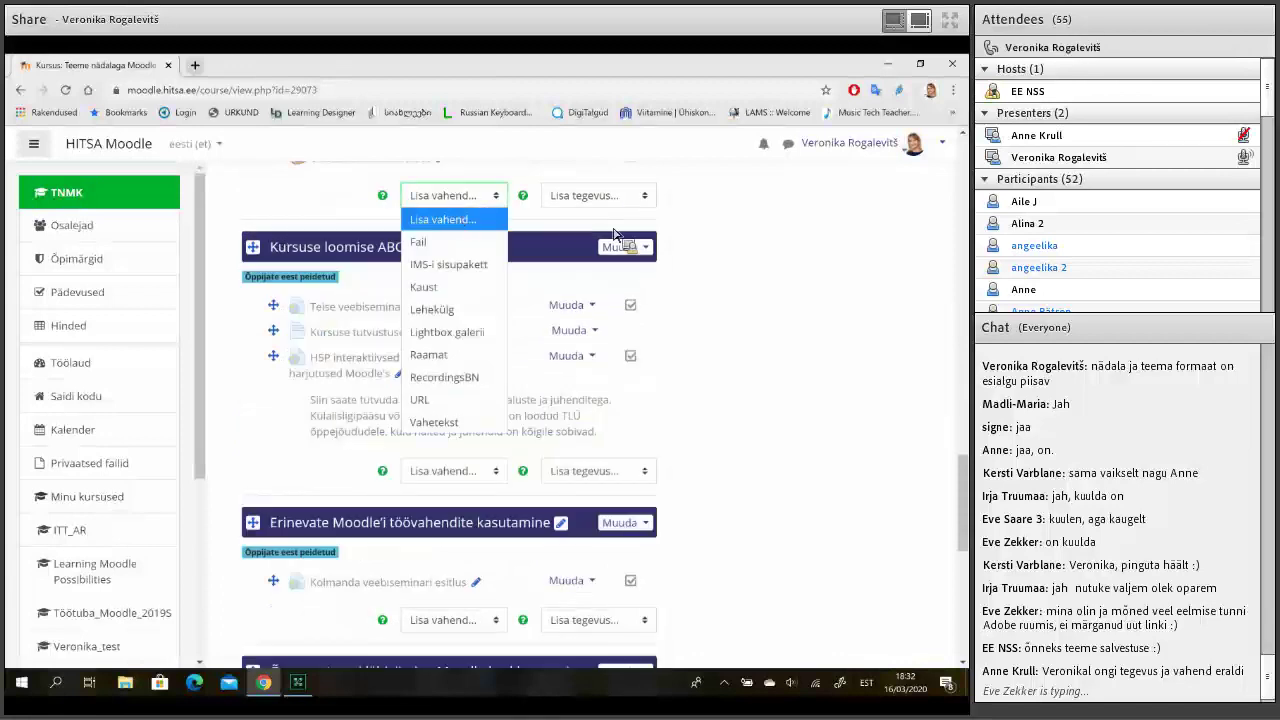
Show the resource types and the activity types that can be added to the I osa section.
left_click(881, 289)
scroll(881, 289, "up", 7)
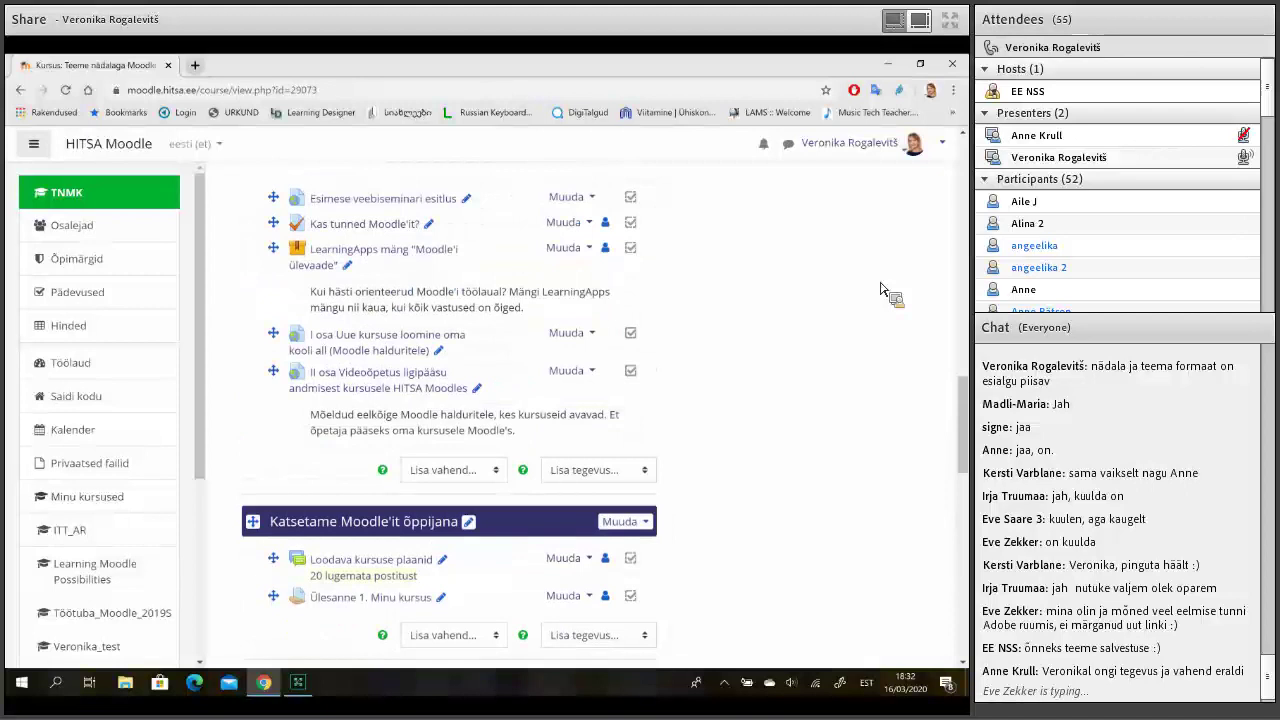
scroll(881, 289, "down", 2)
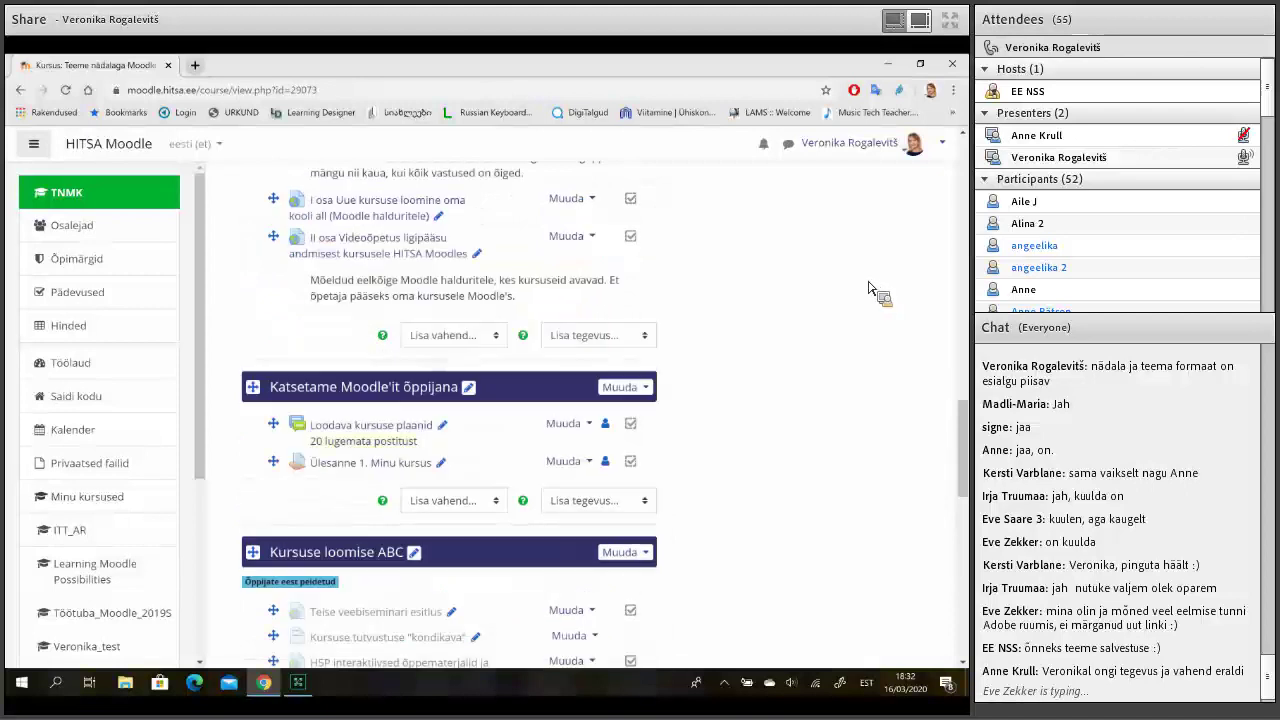
left_click(497, 340)
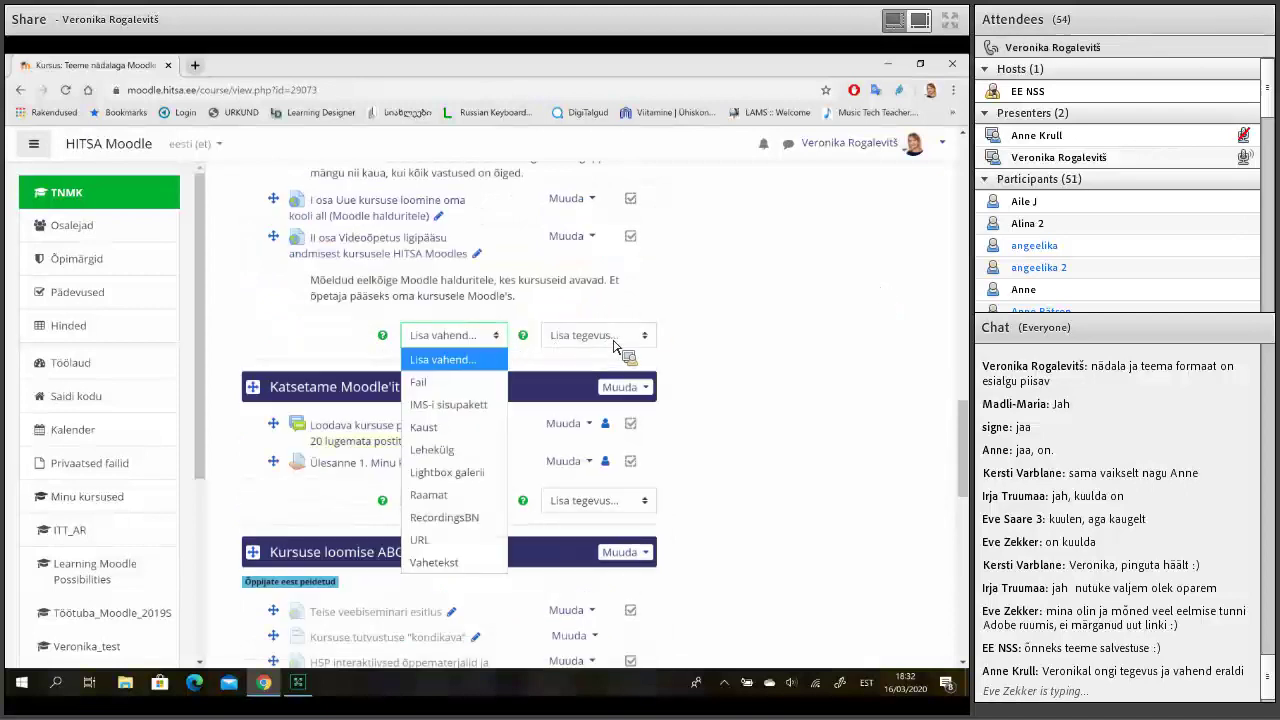
left_click(614, 342)
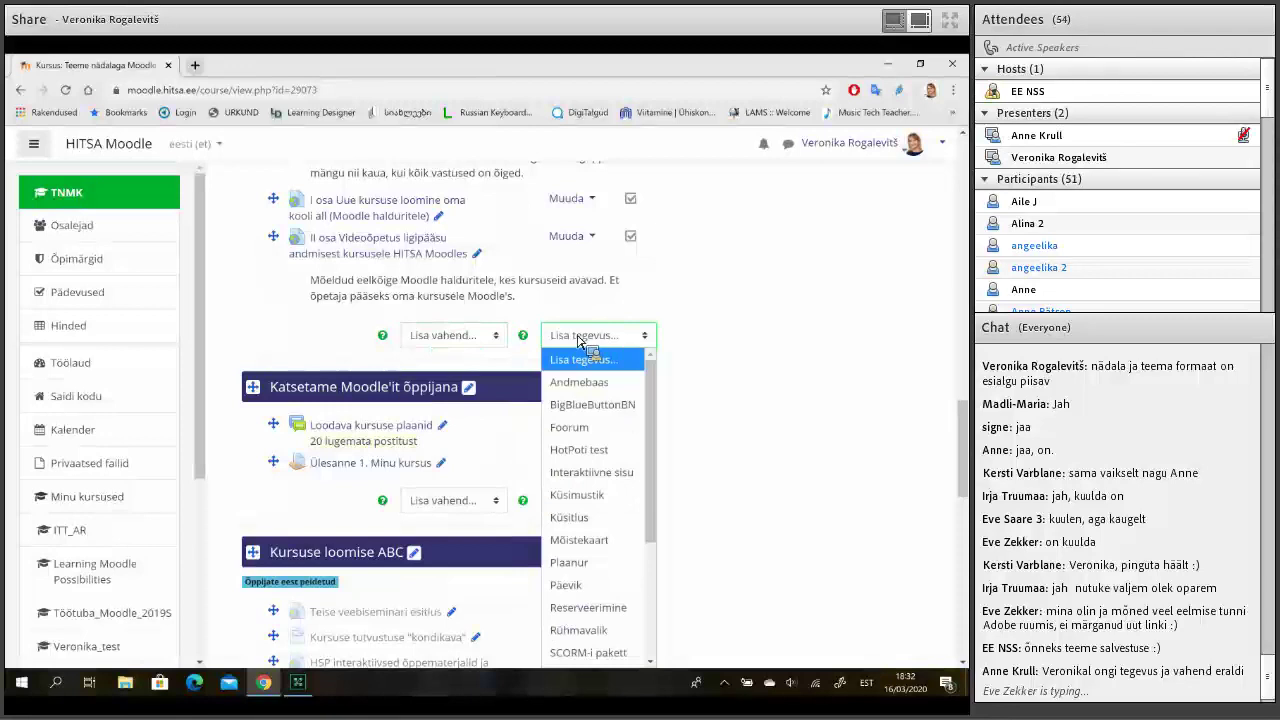
Start adding a Fail resource to the I osa section and name it "Fail".
left_click(463, 343)
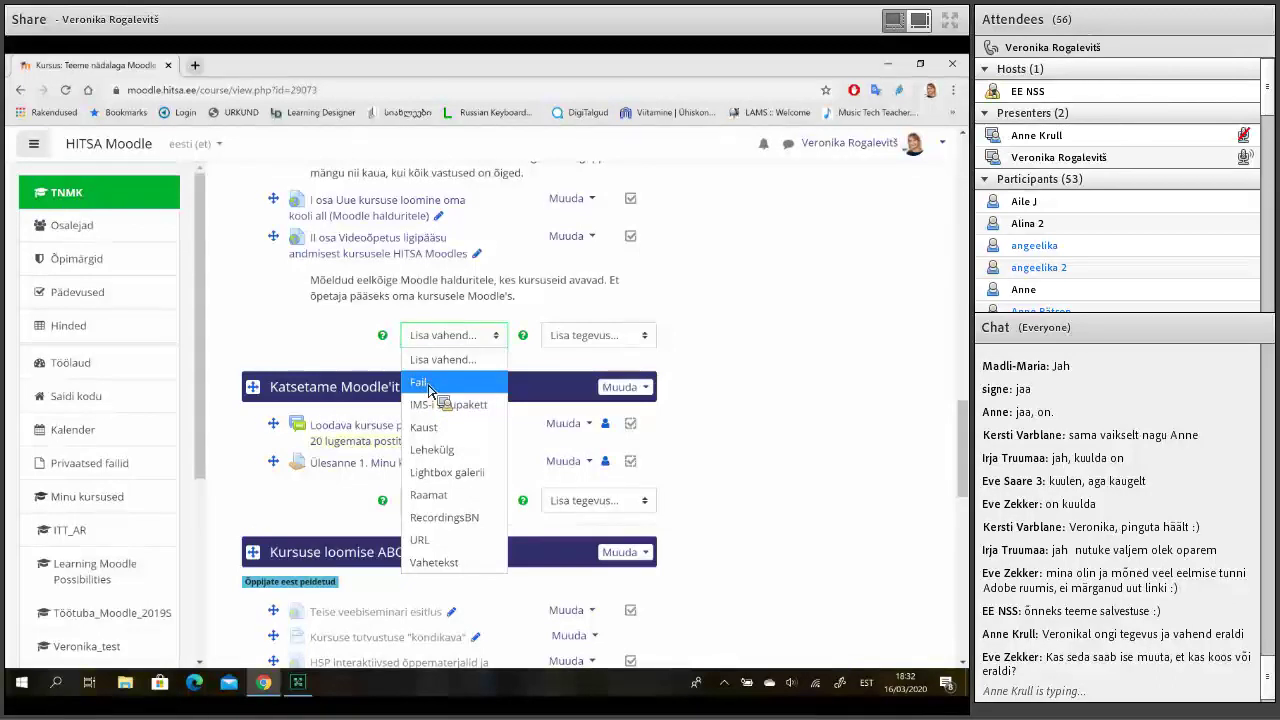
left_click(428, 386)
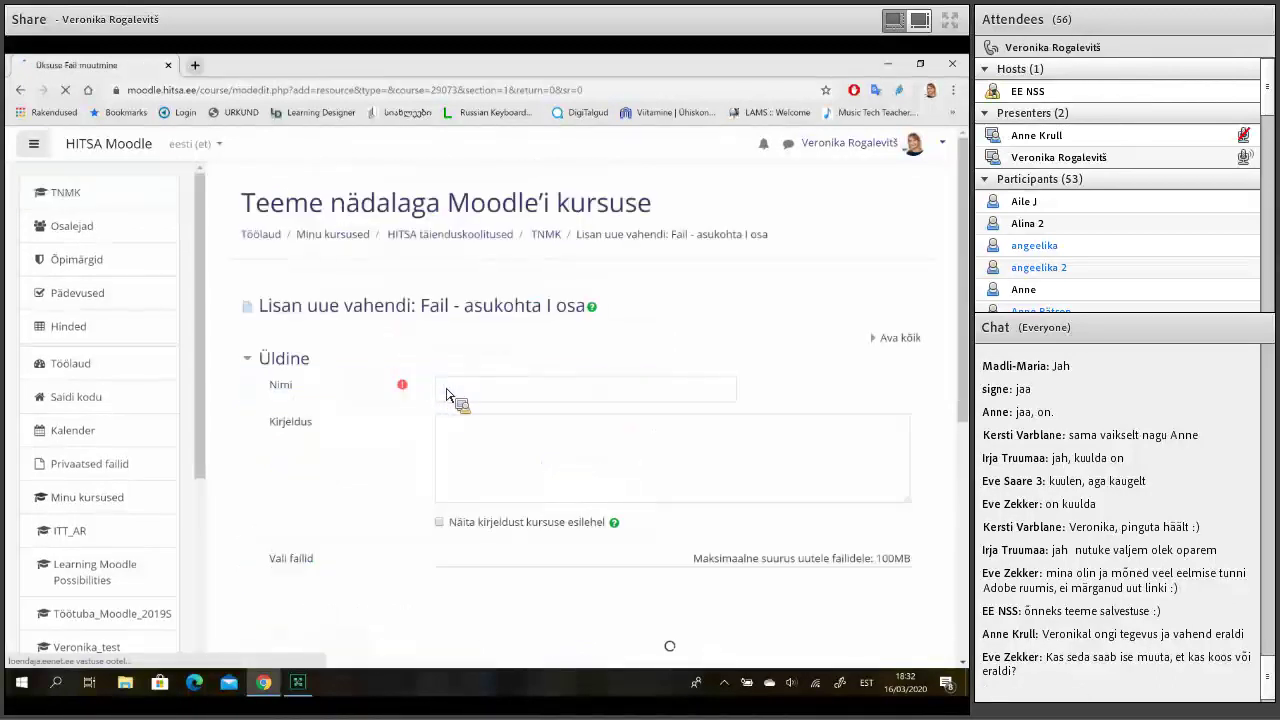
left_click(472, 399)
type("Fail")
scroll(472, 395, "down", 2)
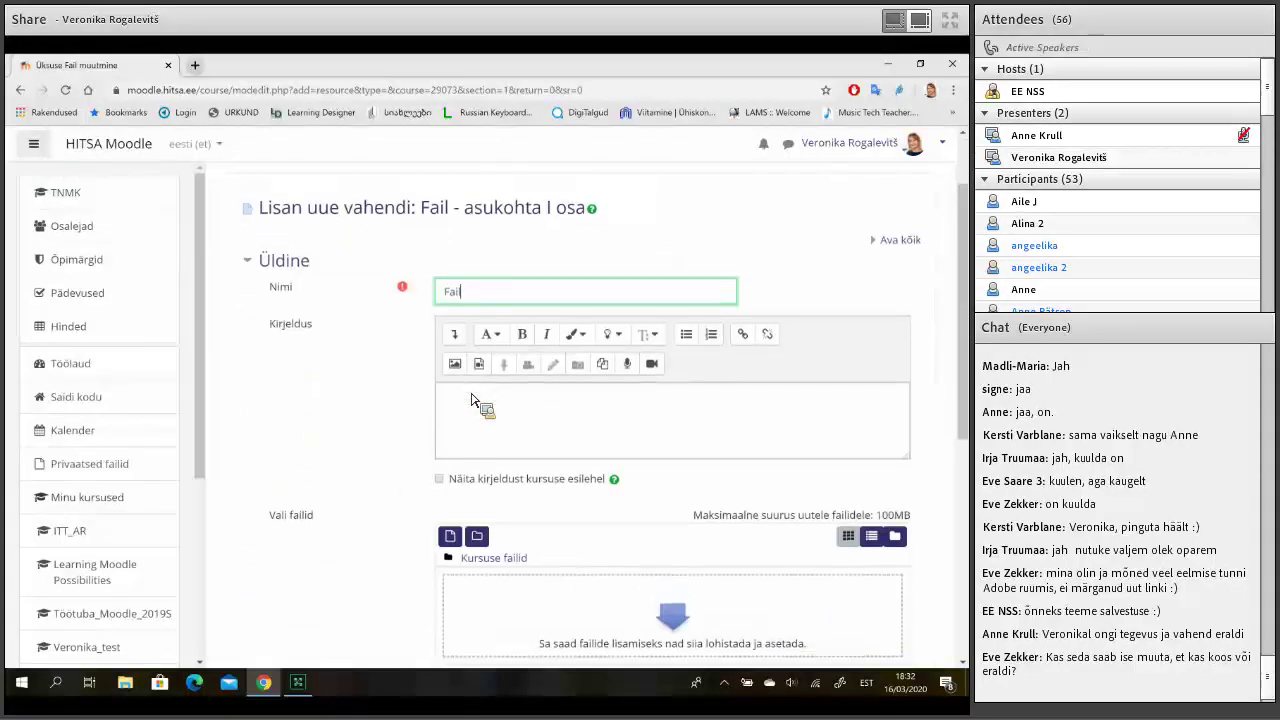
left_click(472, 393)
Upload the image Mnu kool from the Pictures folder to the new file resource.
scroll(474, 395, "down", 1)
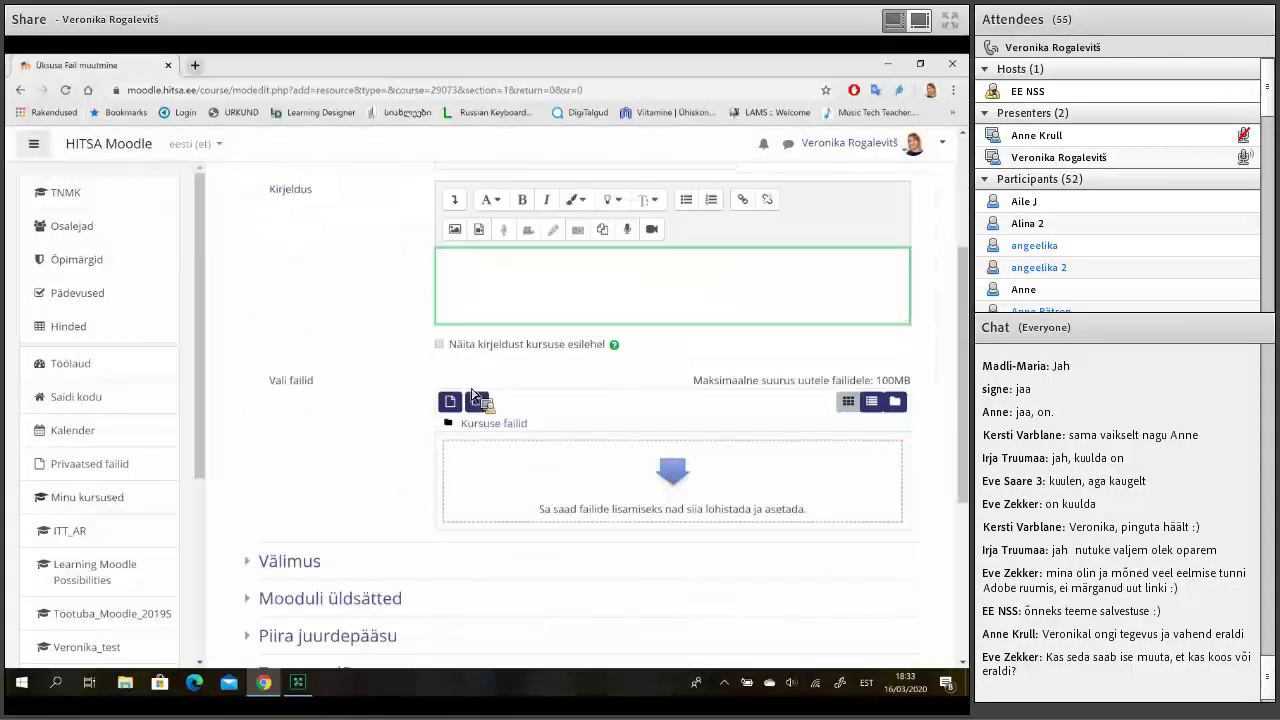
scroll(478, 397, "down", 1)
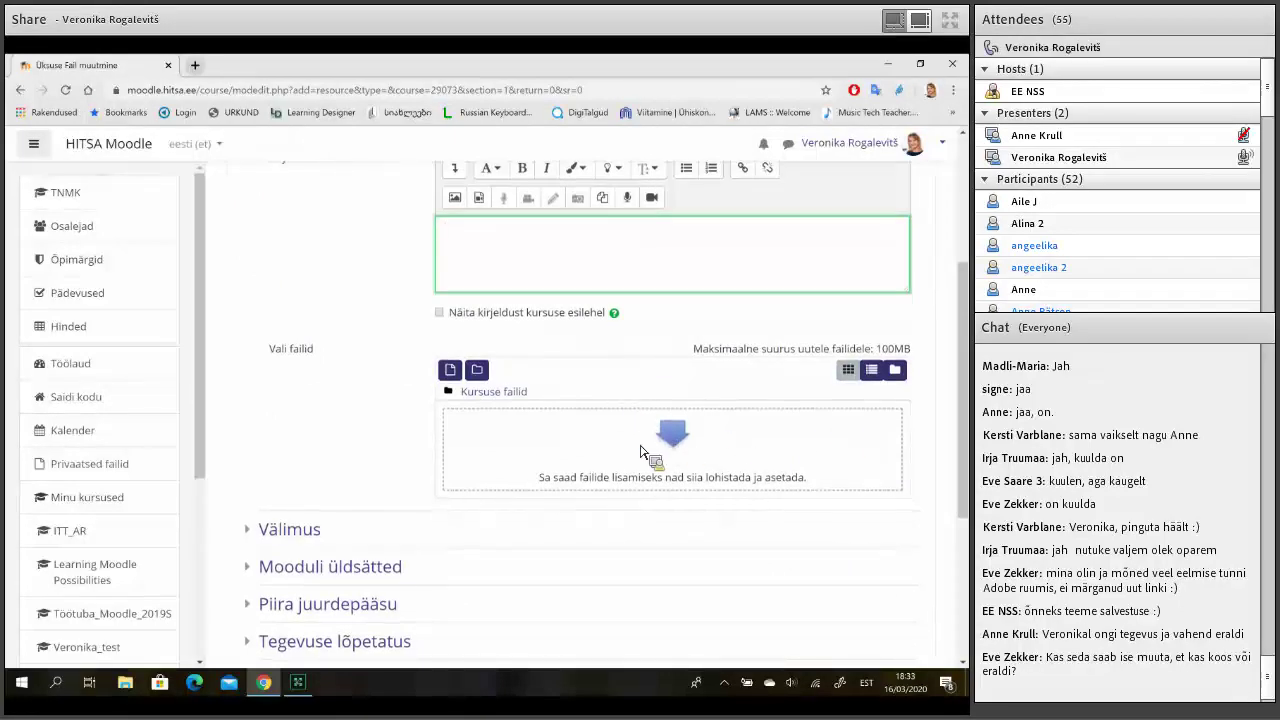
left_click(452, 372)
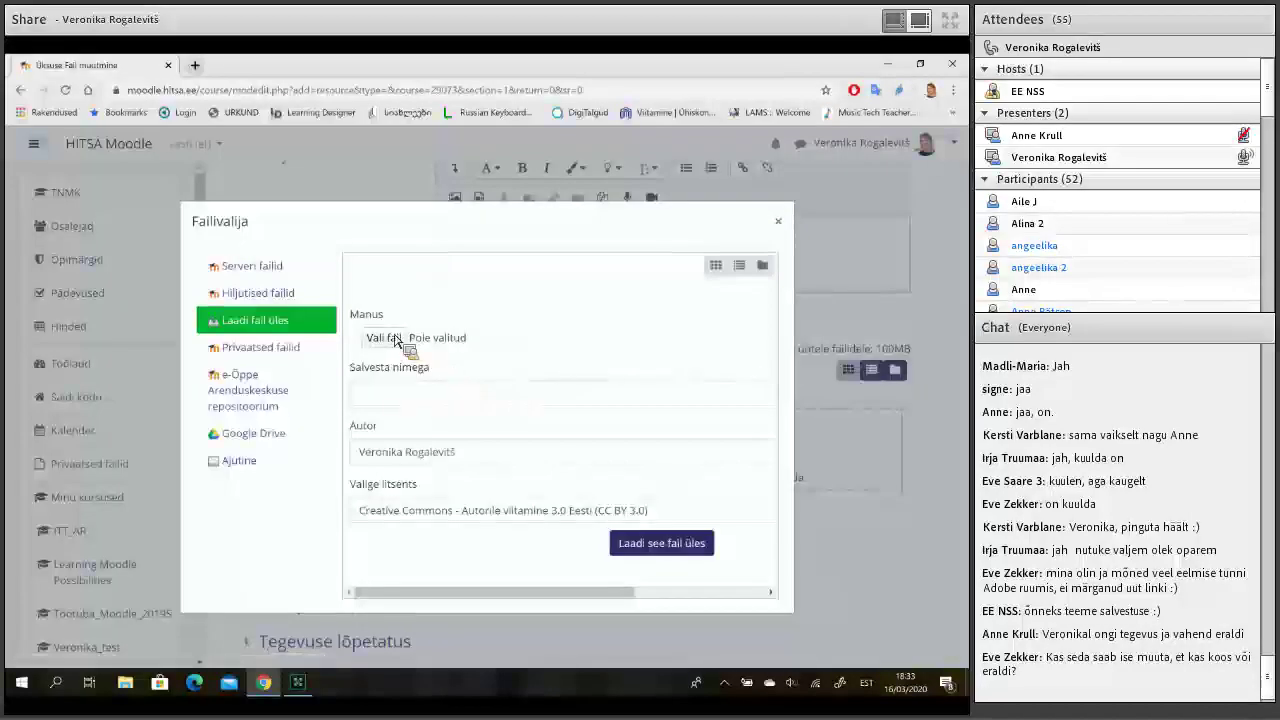
left_click(396, 340)
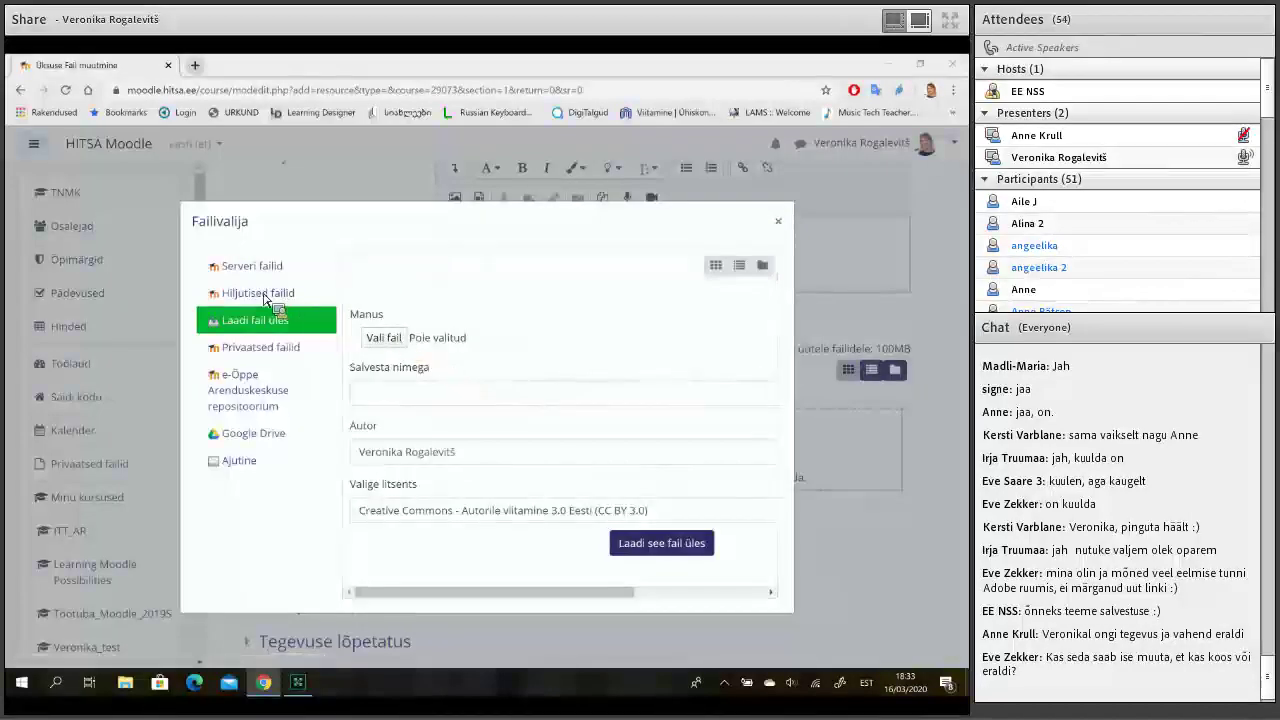
left_click_drag(215, 240, 517, 436)
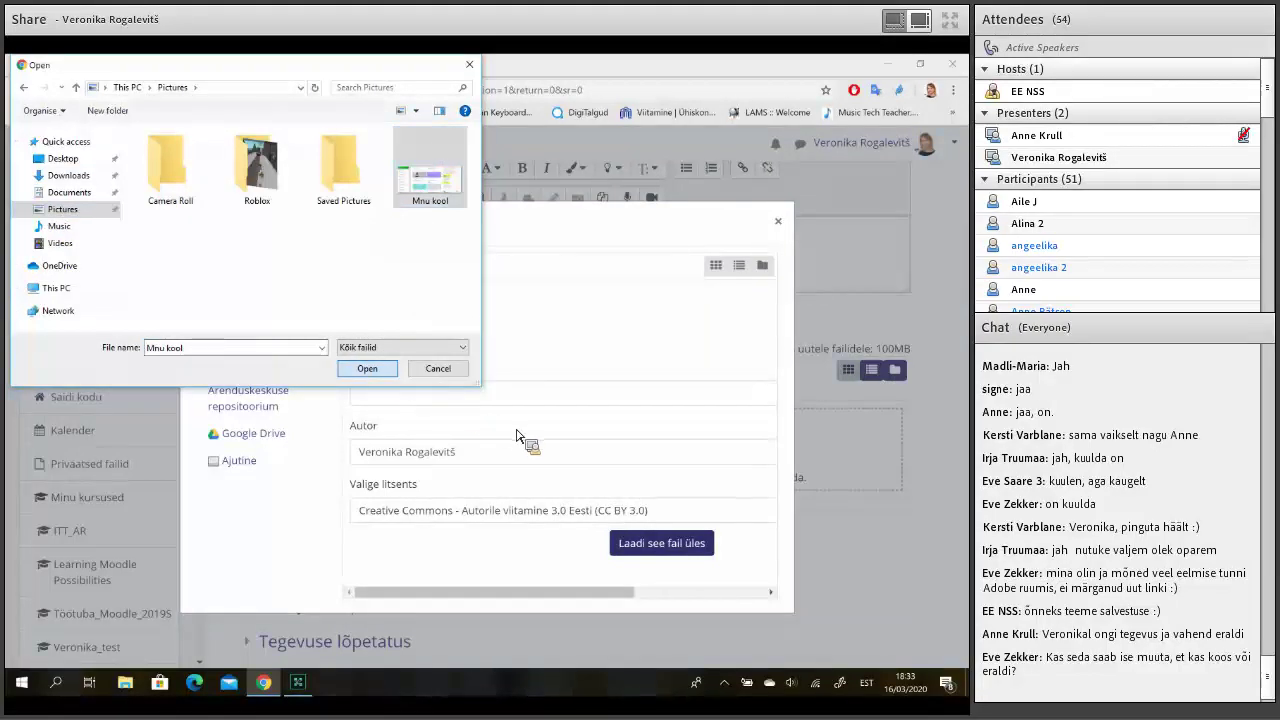
left_click(700, 545)
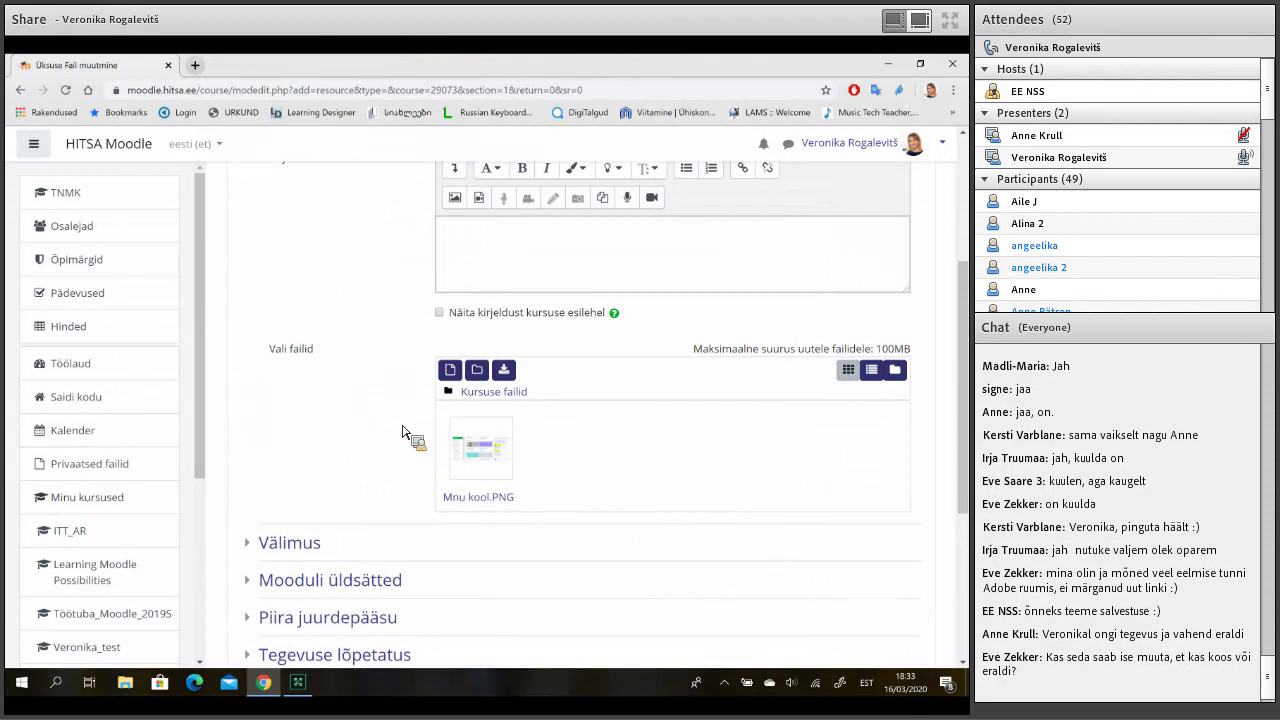
Set Lõpetamise jälgimine to "Kui tingimused on täidetud, siis kuva tegevus lõpetatuna" with viewing required, then save the resource and return to the course.
scroll(650, 537, "down", 2)
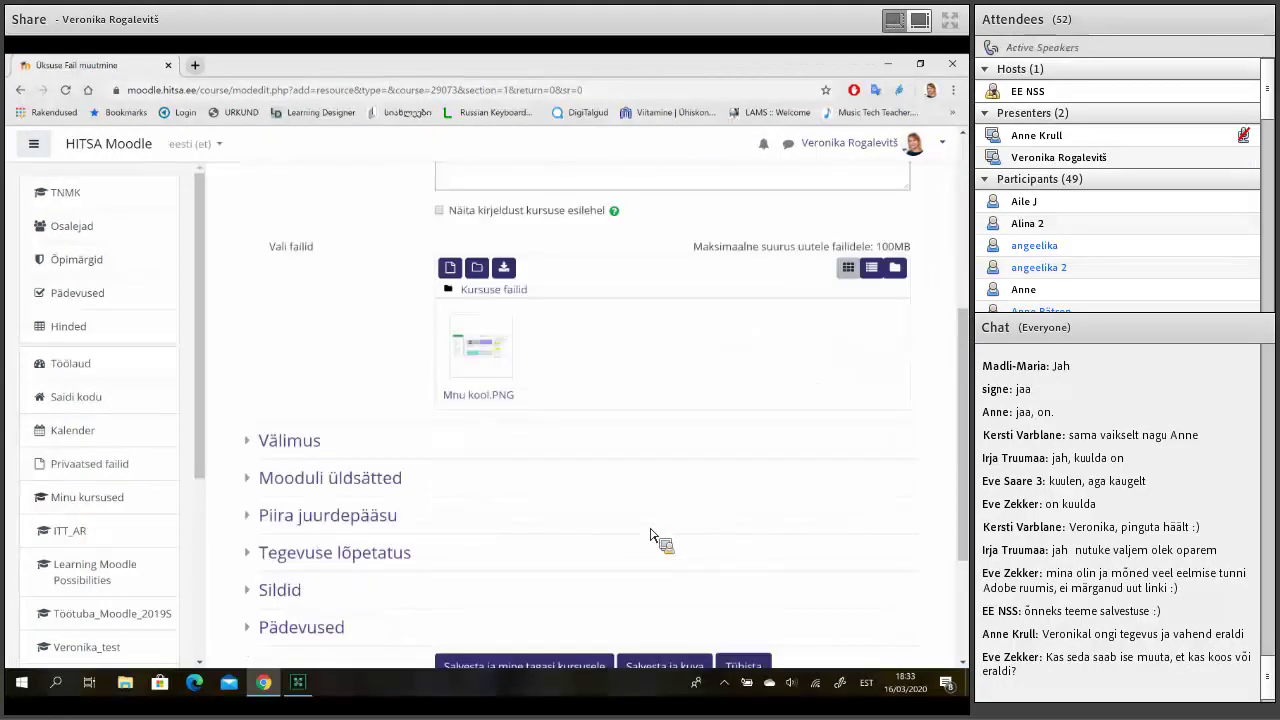
scroll(652, 537, "down", 3)
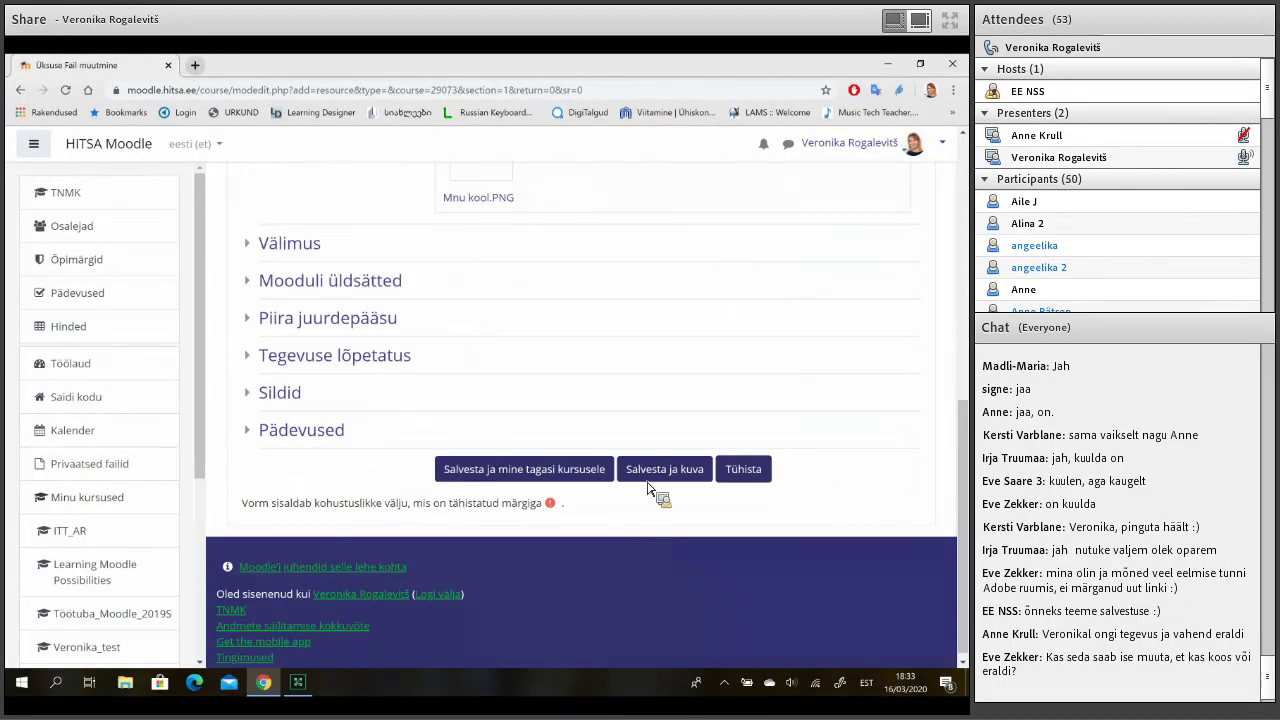
left_click(390, 360)
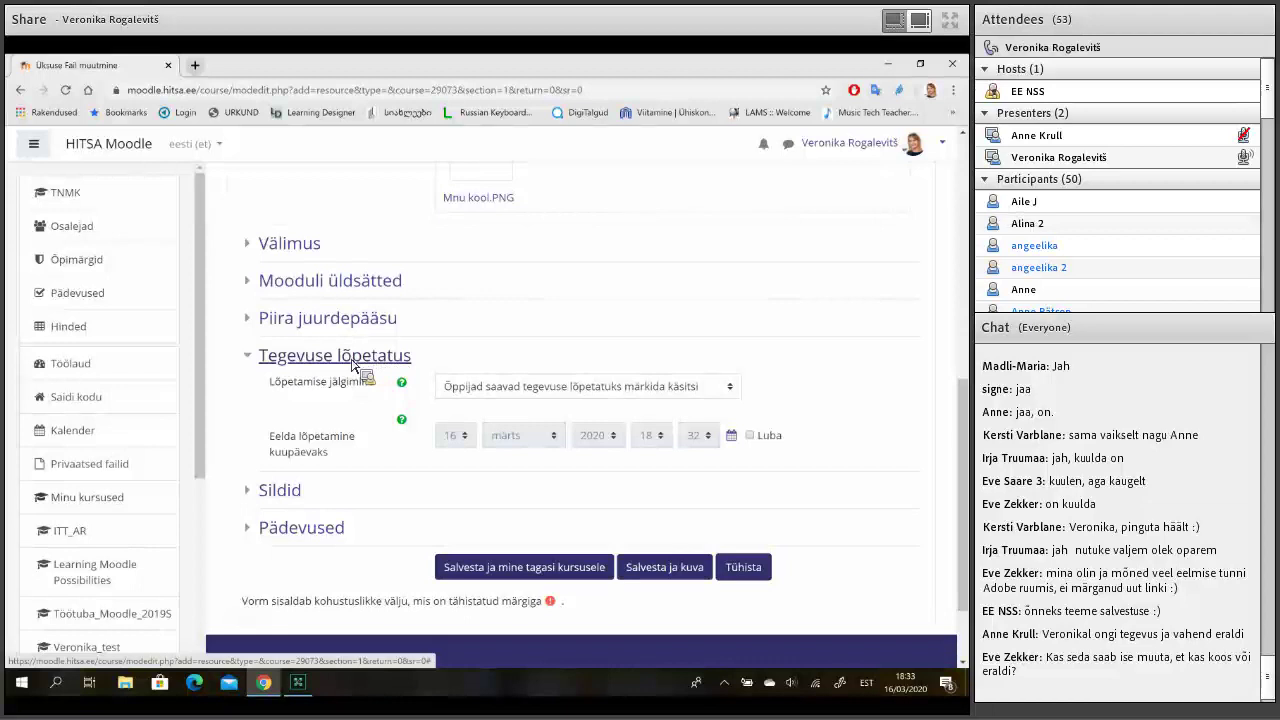
left_click(537, 394)
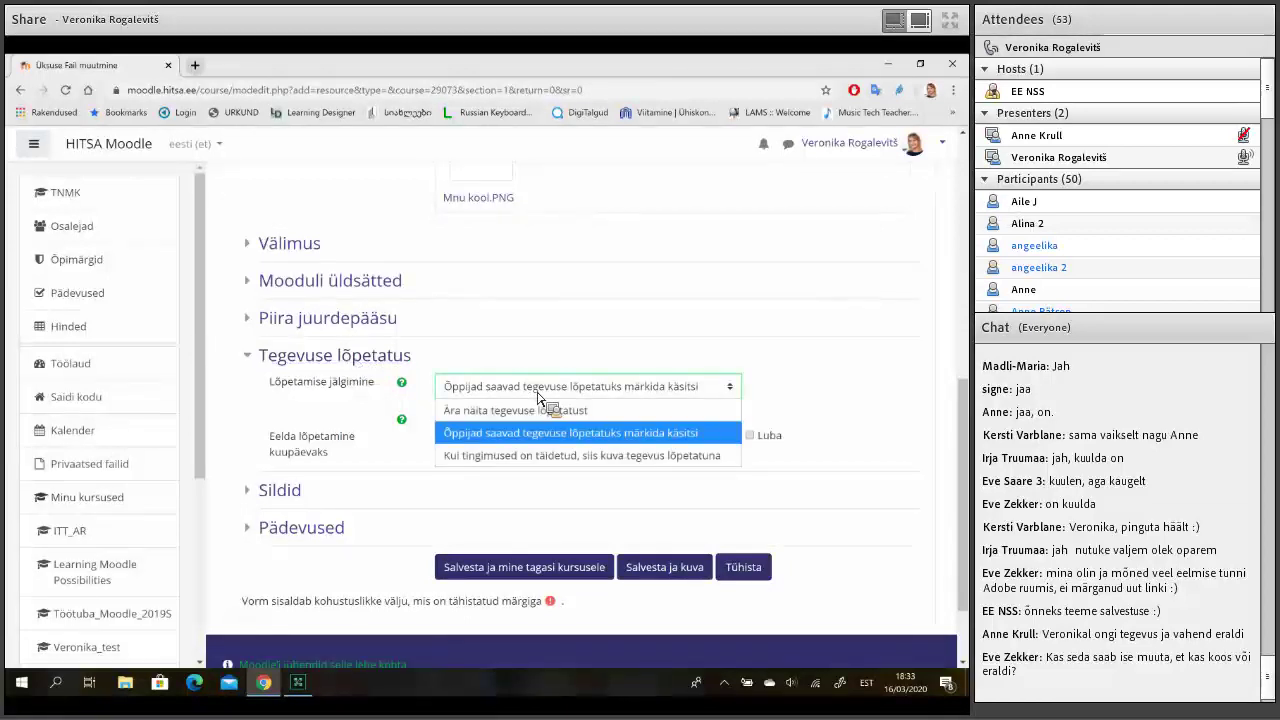
left_click(517, 456)
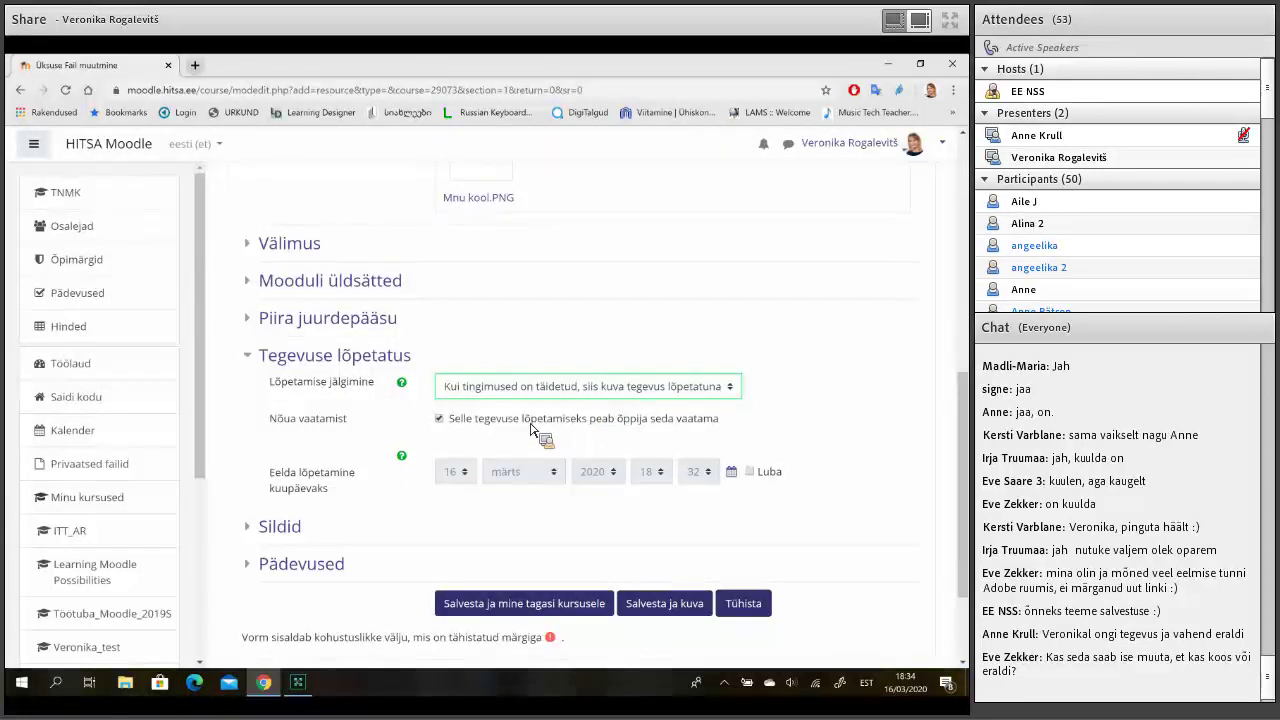
left_click(576, 610)
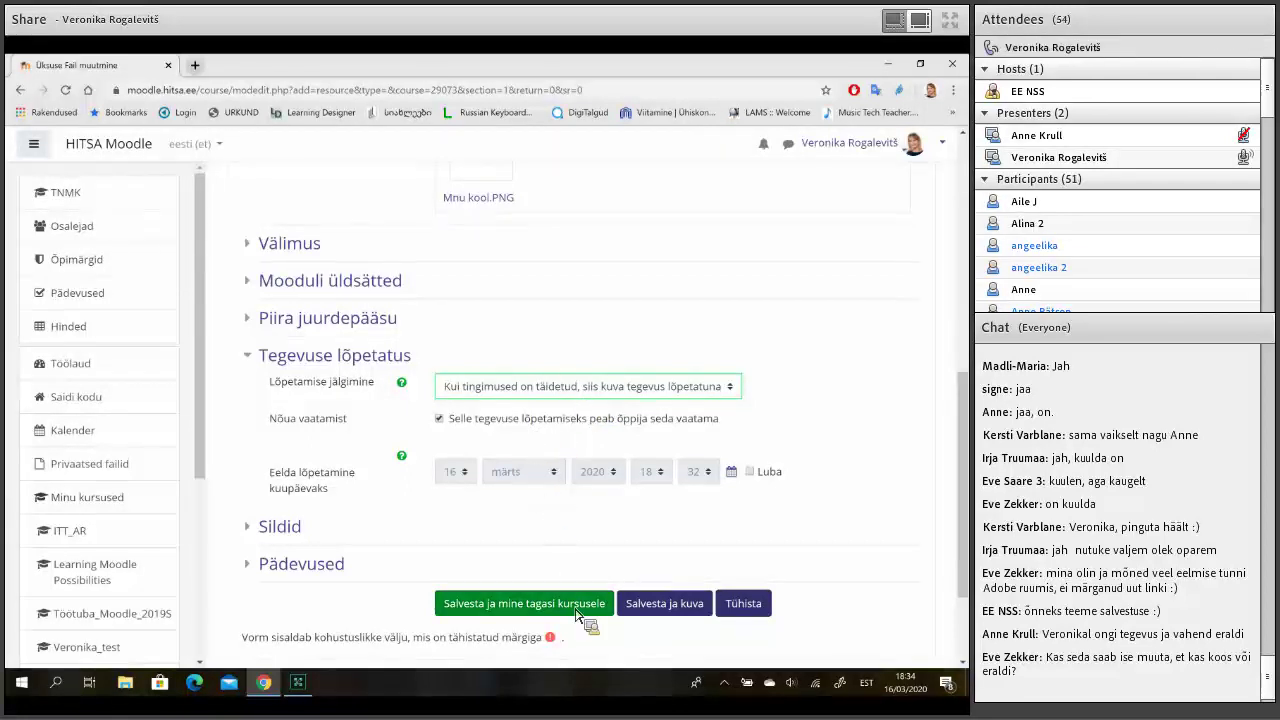
left_click(586, 612)
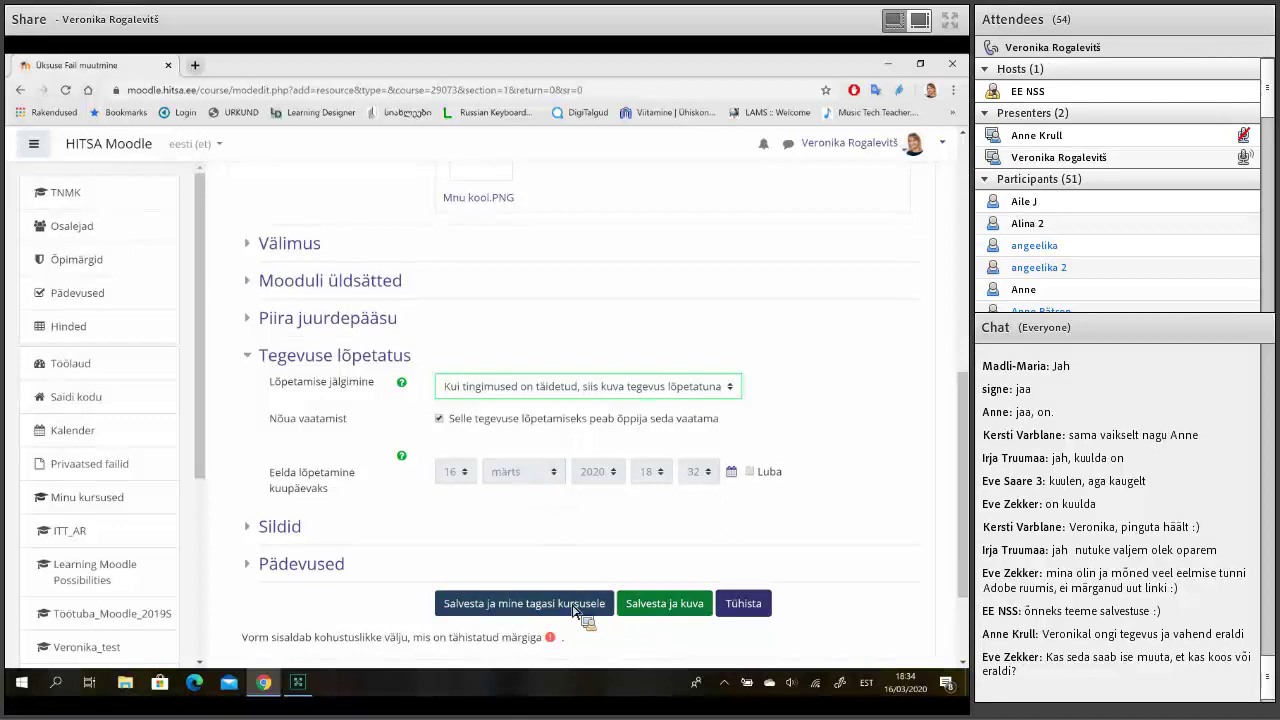
left_click(576, 610)
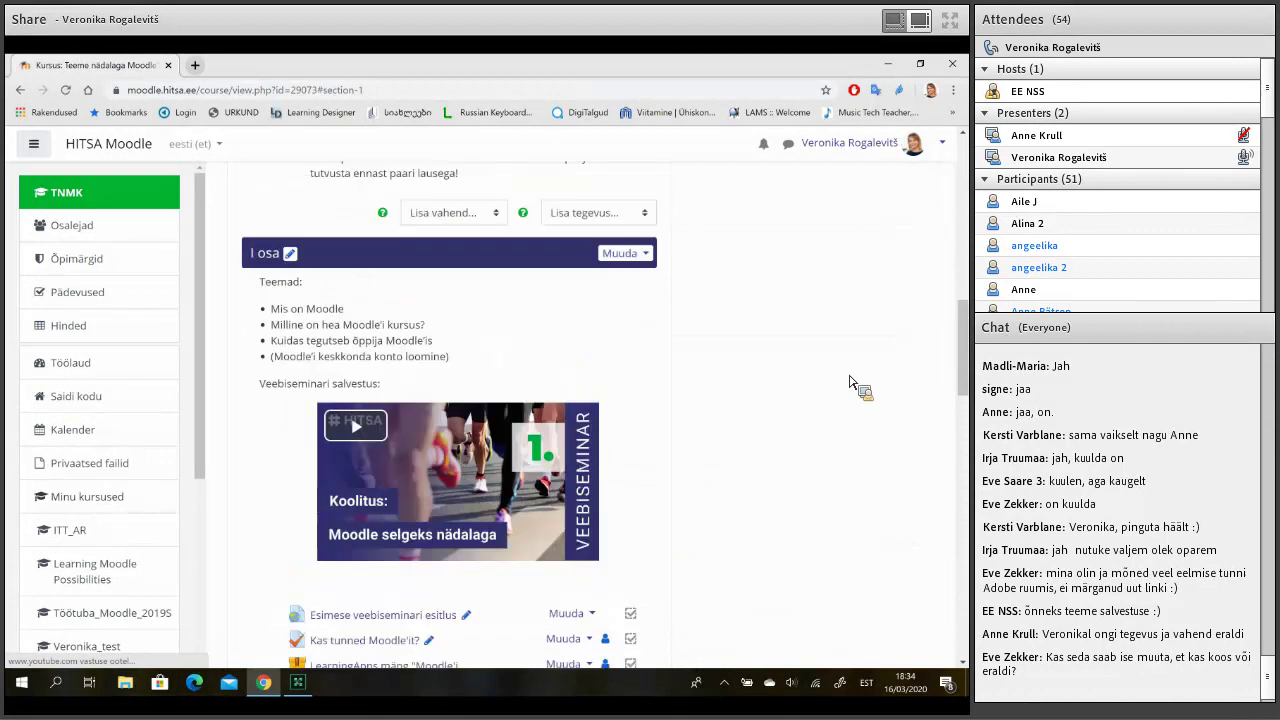
Delete the Fail resource from the end of the I osa section and confirm the deletion.
scroll(851, 383, "up", 3)
scroll(851, 383, "up", 4)
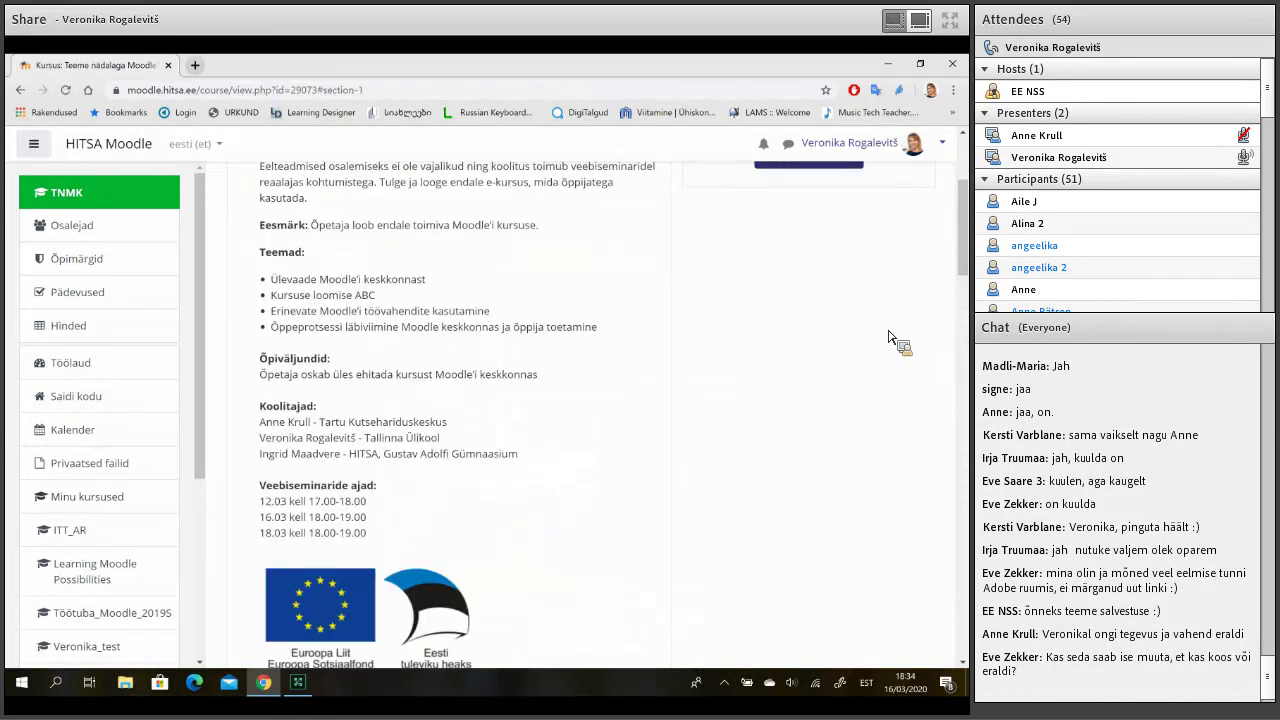
scroll(881, 344, "up", 2)
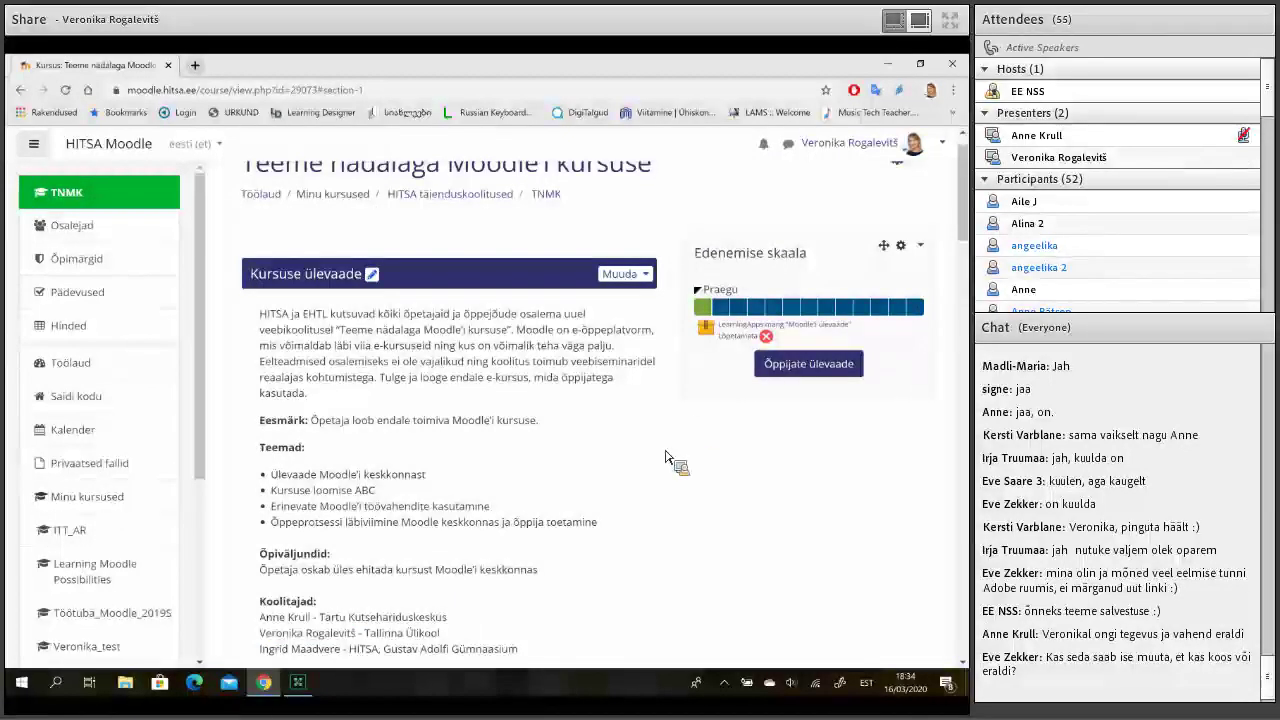
scroll(665, 457, "down", 5)
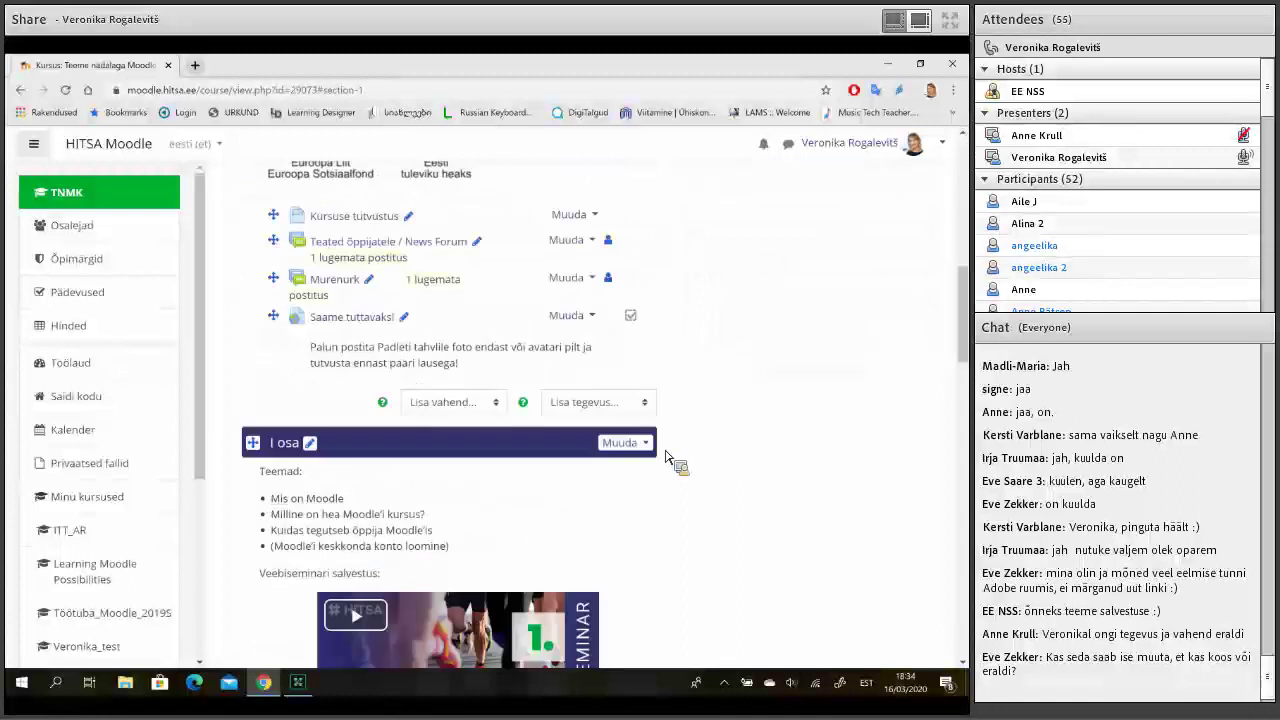
scroll(665, 457, "up", 2)
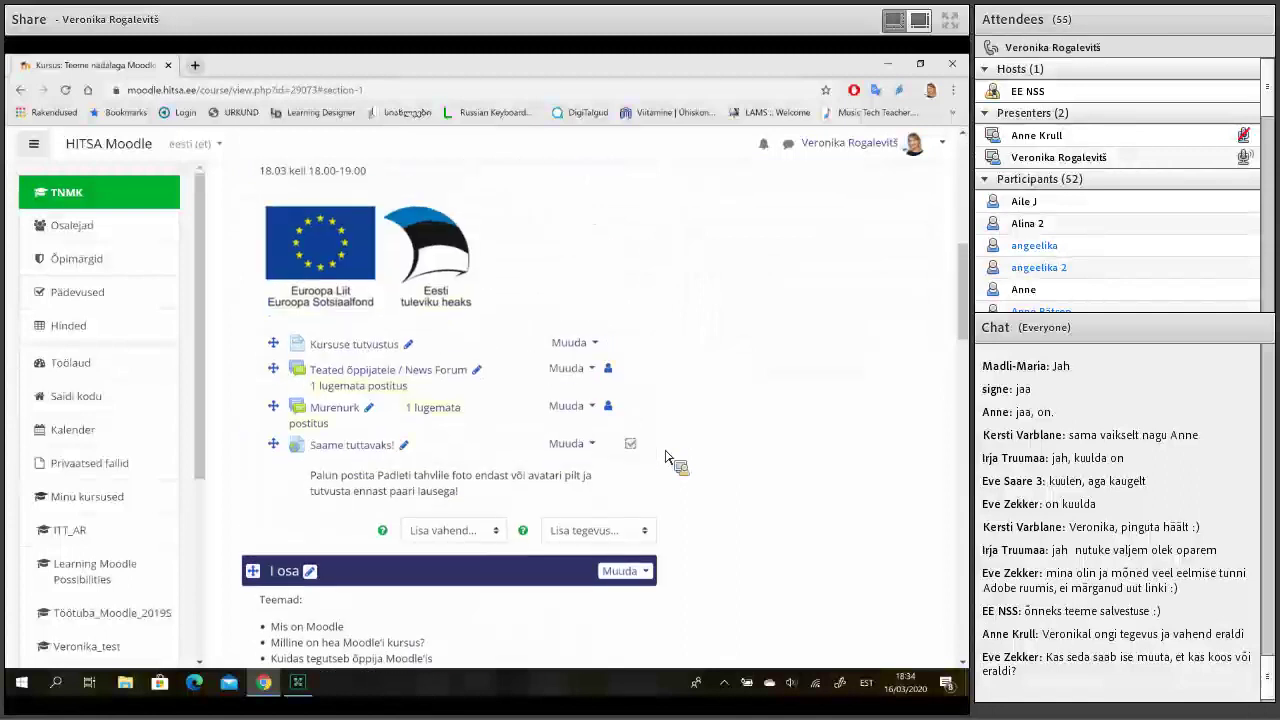
scroll(665, 457, "down", 6)
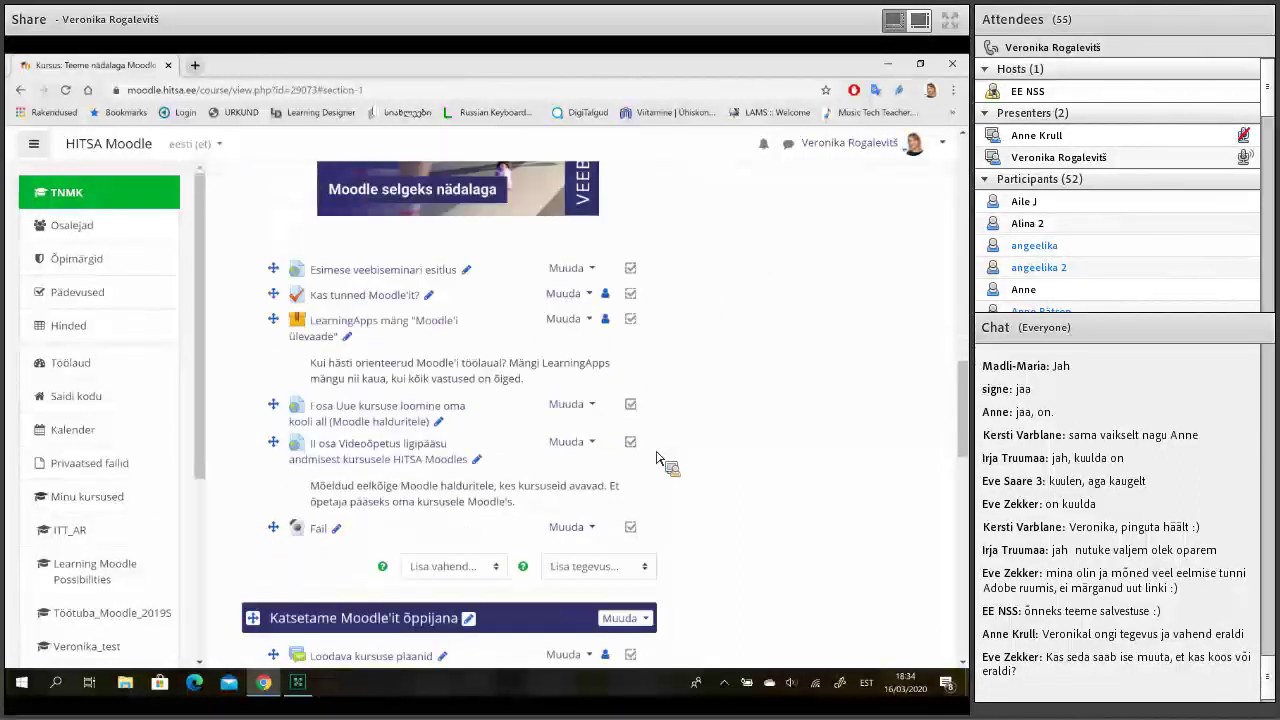
scroll(580, 468, "down", 1)
left_click(570, 461)
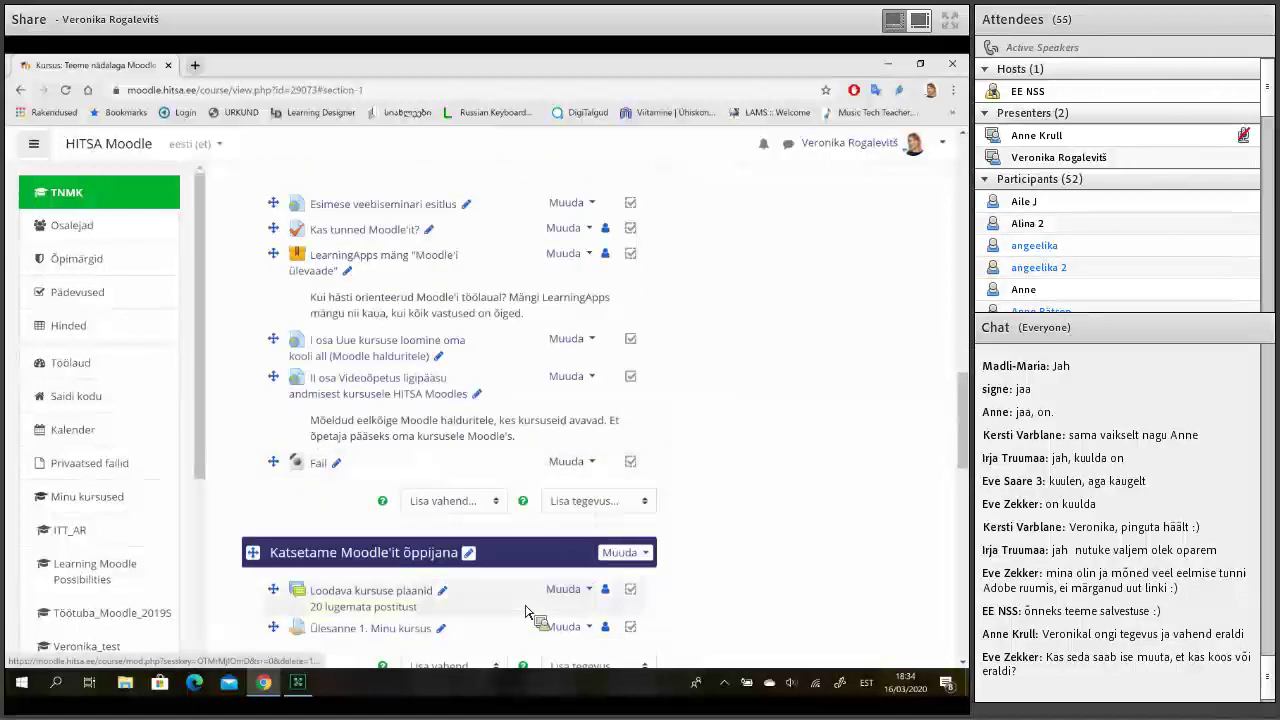
left_click(528, 605)
left_click(419, 470)
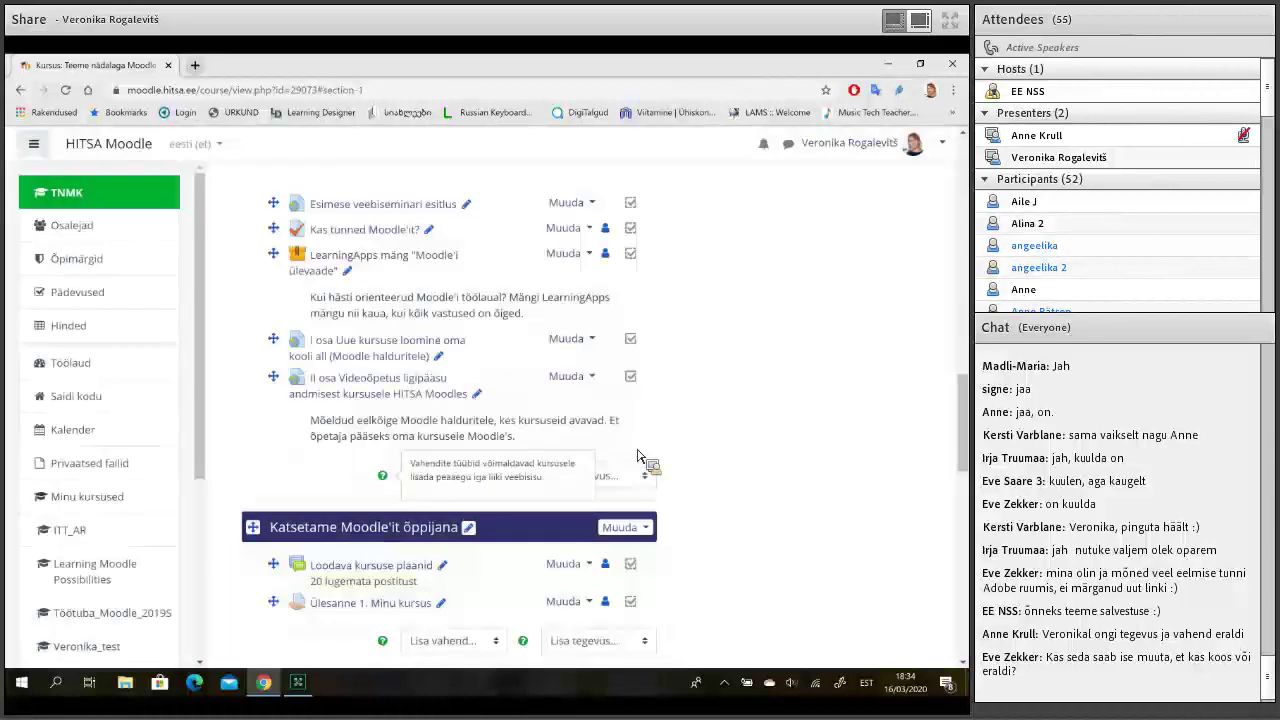
Start adding a URL resource to the I osa section and name it "Materjal veebist".
scroll(738, 446, "down", 3)
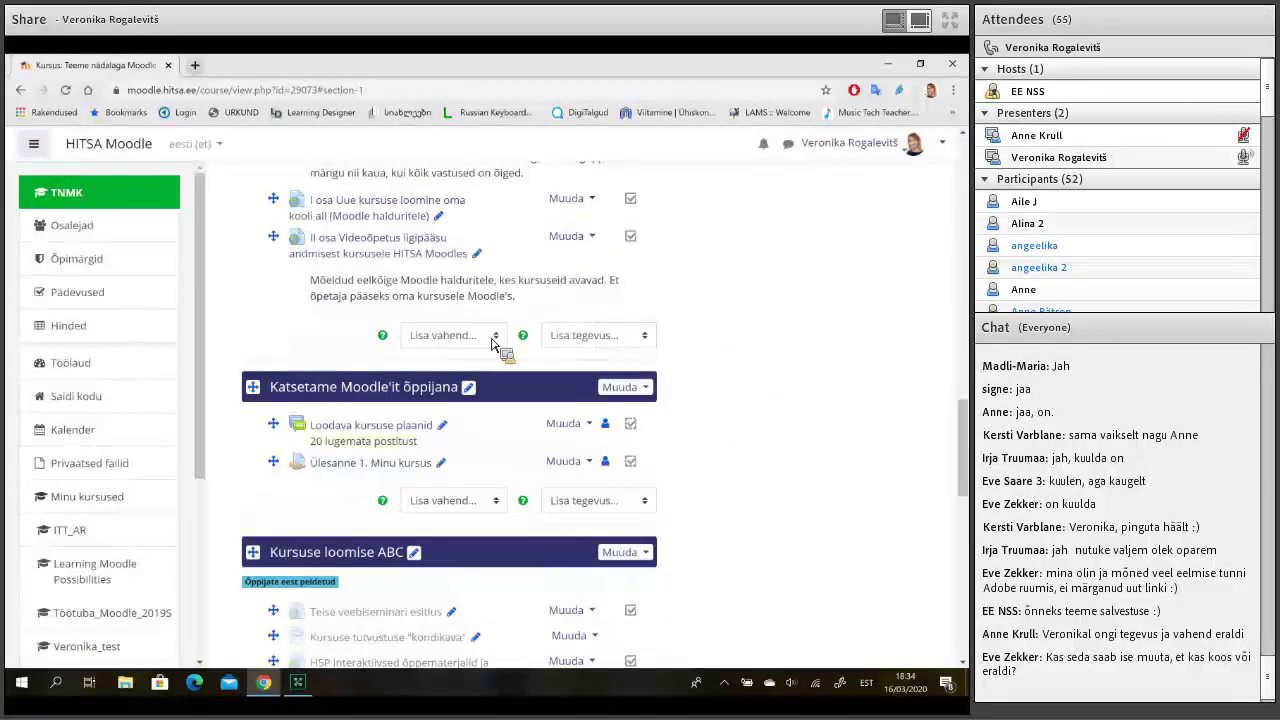
left_click(492, 340)
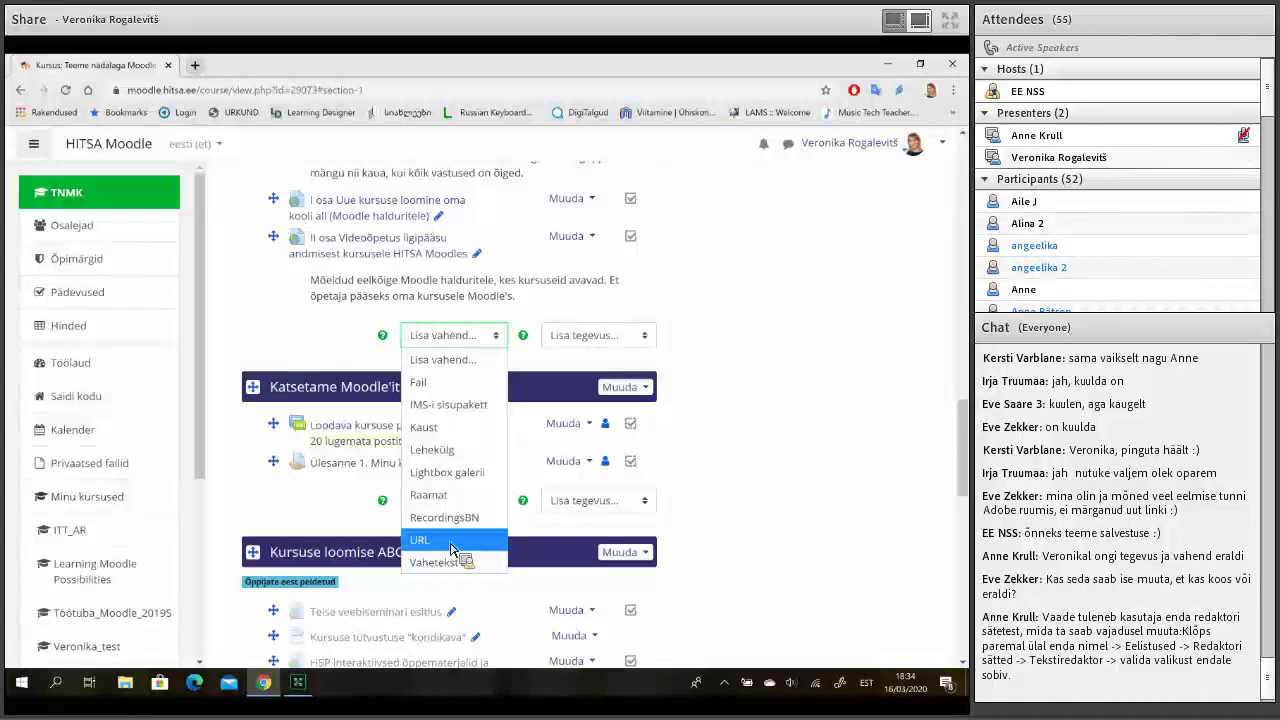
left_click(450, 549)
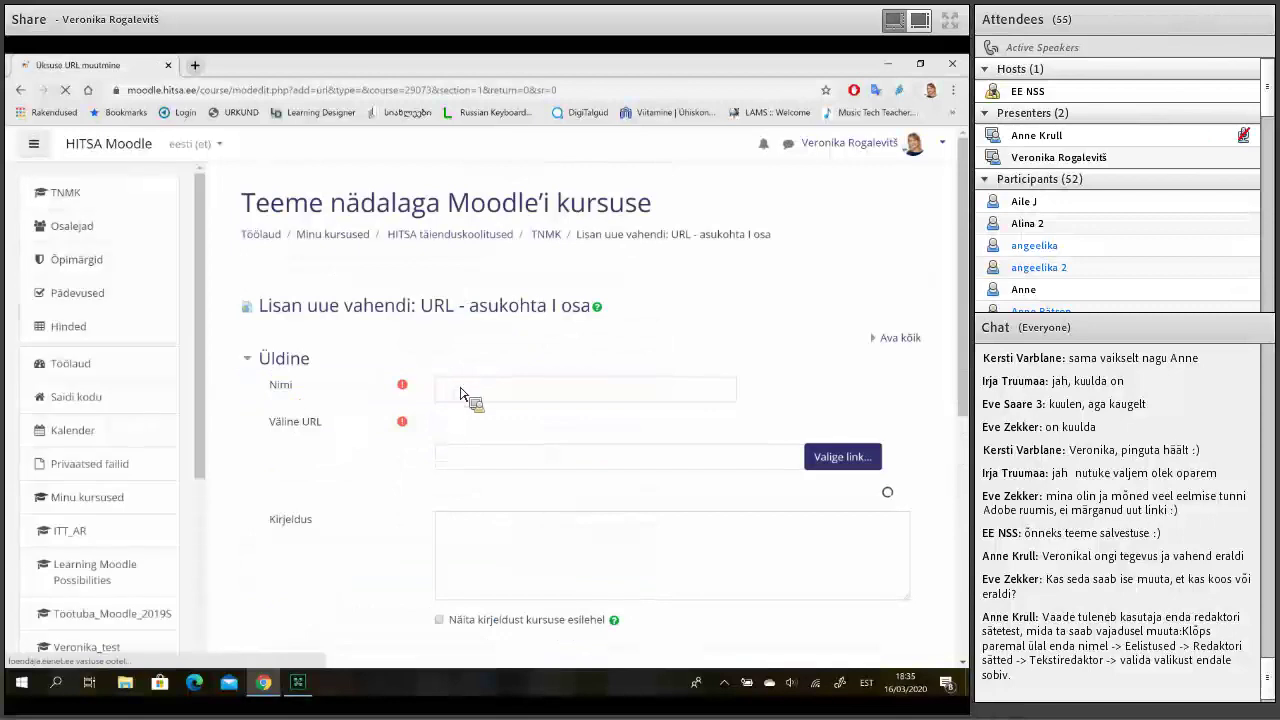
left_click(460, 393)
type("Materjal ")
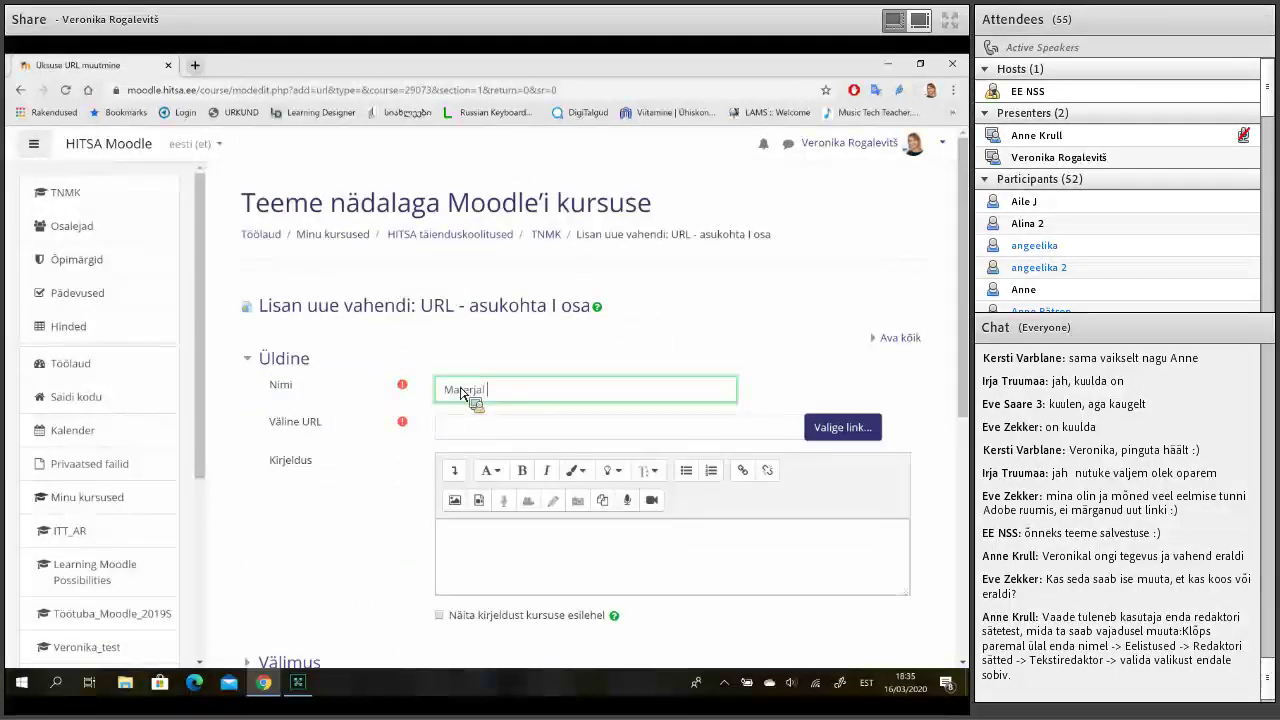
type("veebist")
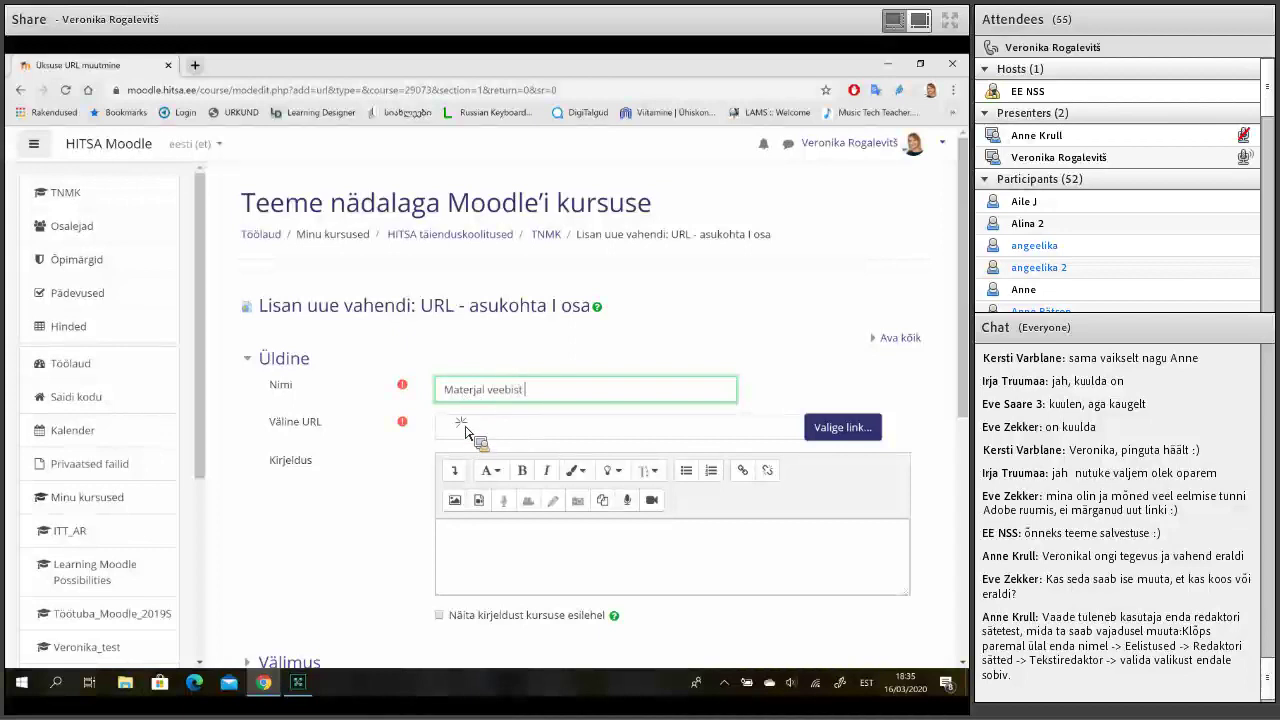
Open Google Drive in a new browser tab and get the shareable link of the presentation "Pildistamine ja pilditöötlus algajale".
left_click(445, 424)
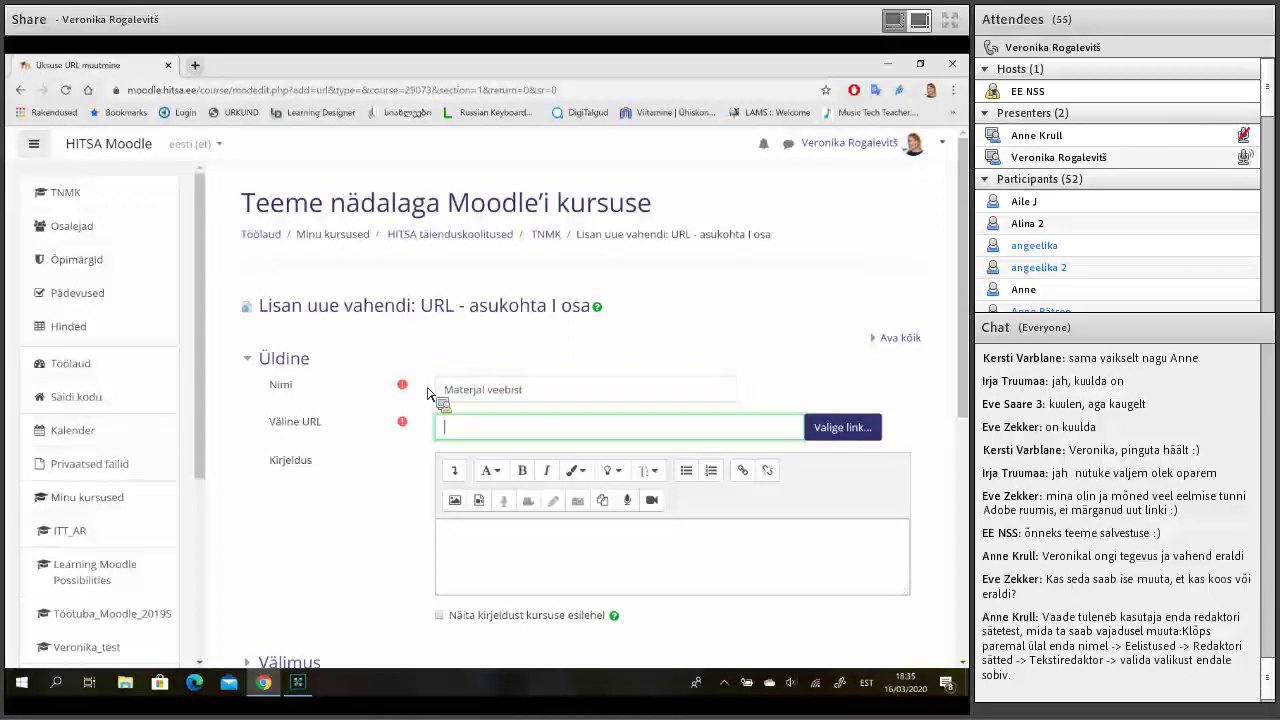
left_click(195, 65)
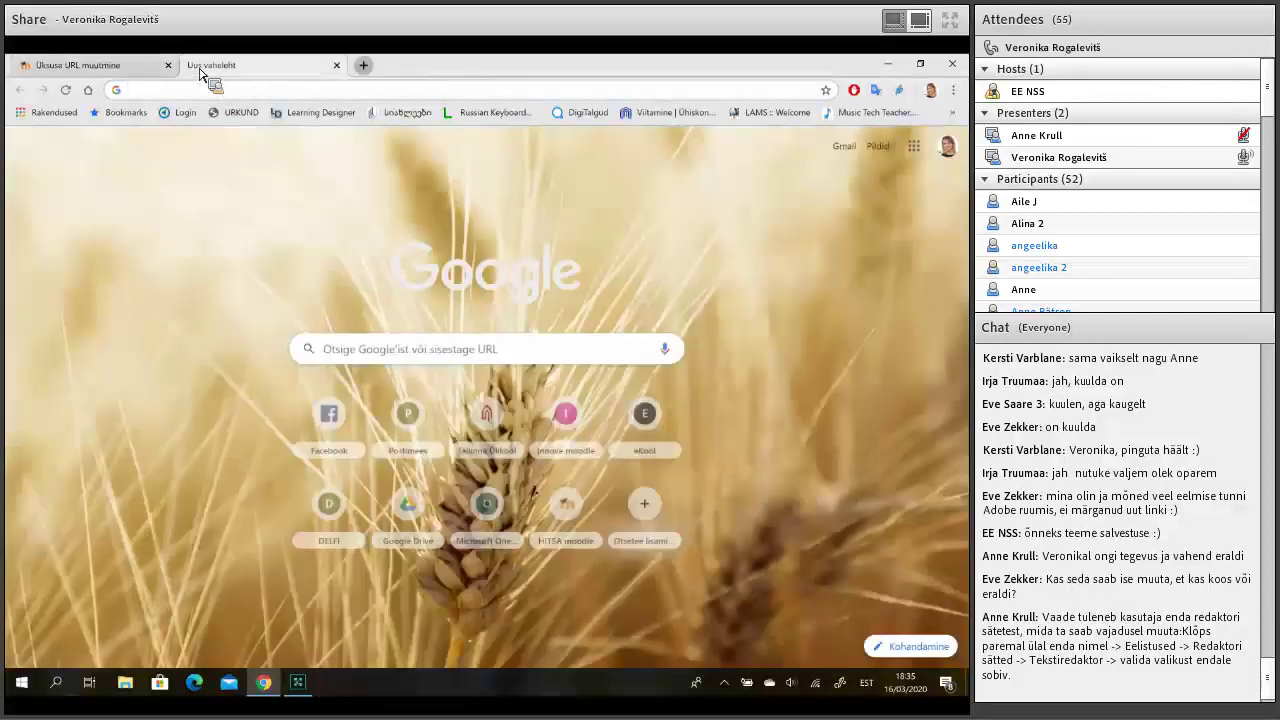
type("dri")
key("Return")
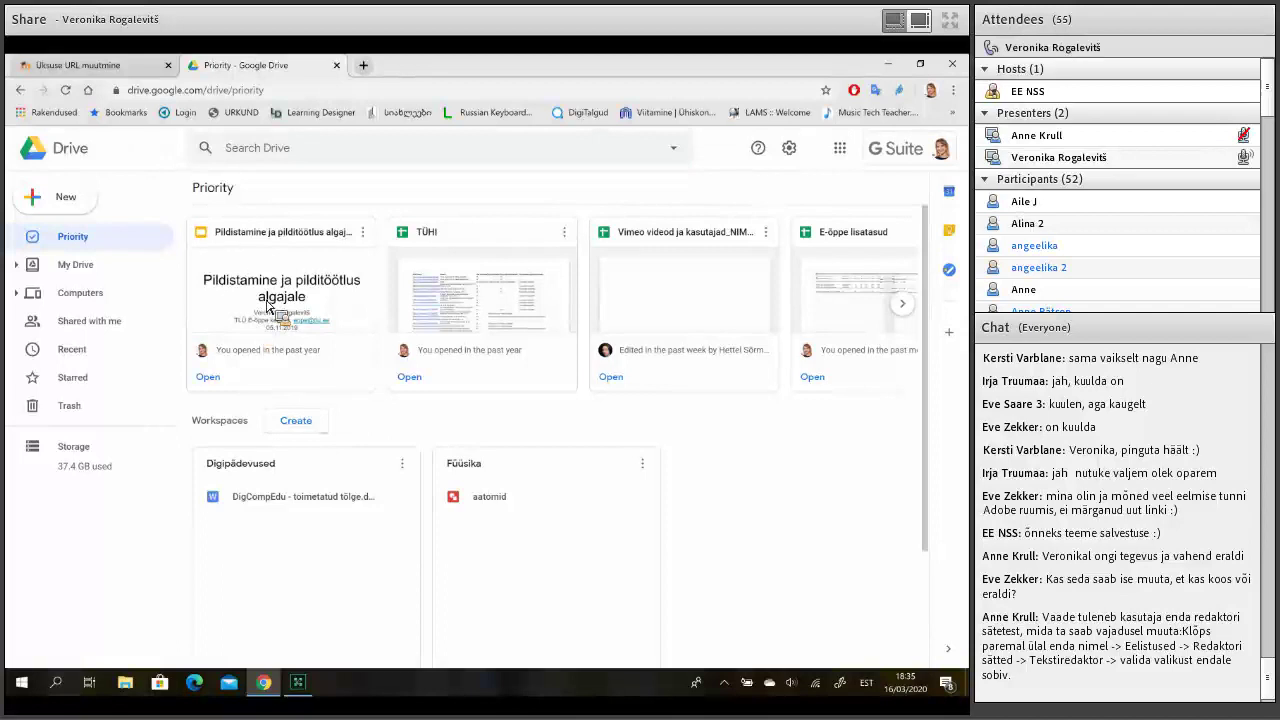
right_click(280, 410)
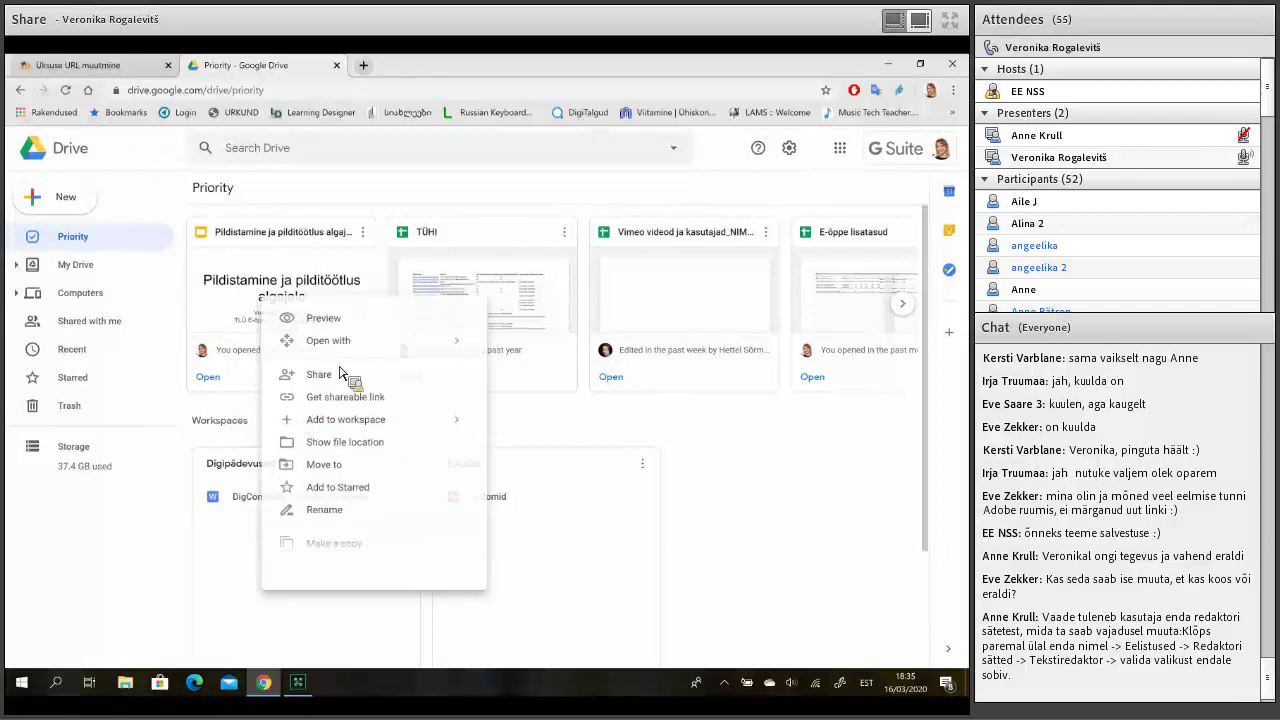
left_click(331, 402)
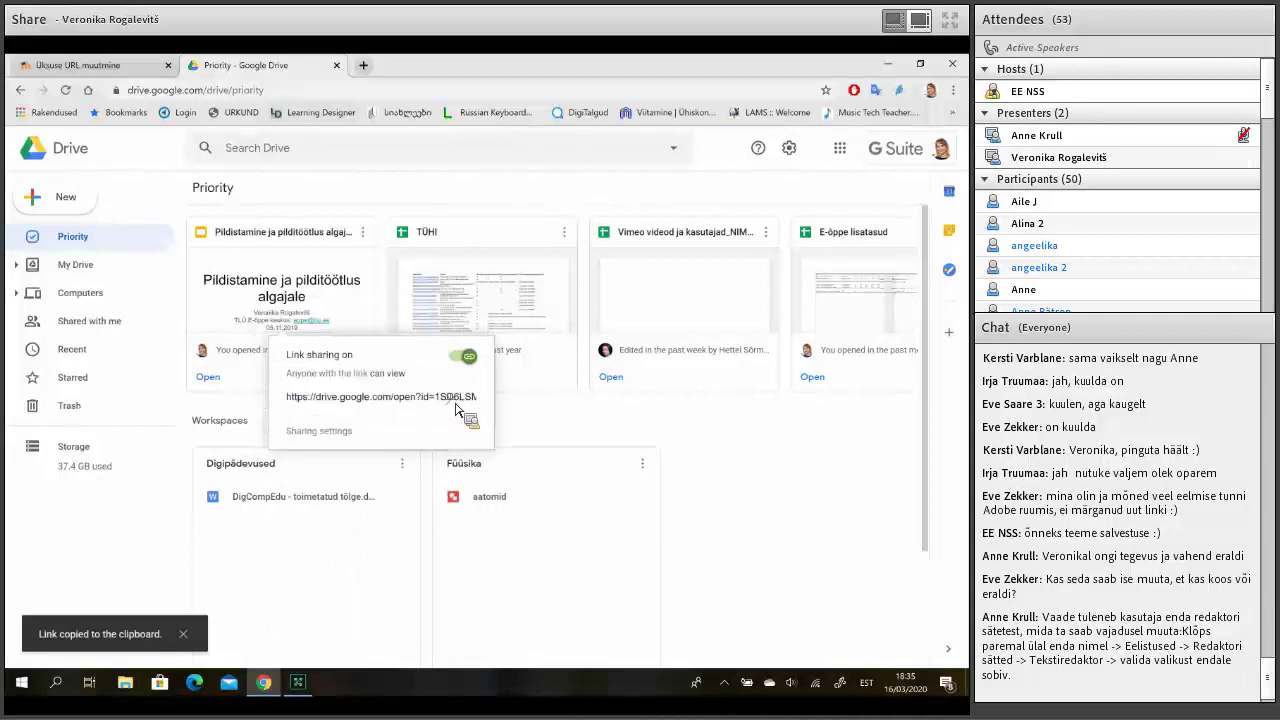
left_click(457, 401)
Paste the copied Drive link as the Väline URL of the Moodle resource, then save it and return to the course.
left_click(90, 65)
left_click(528, 430)
key("ctrl+v")
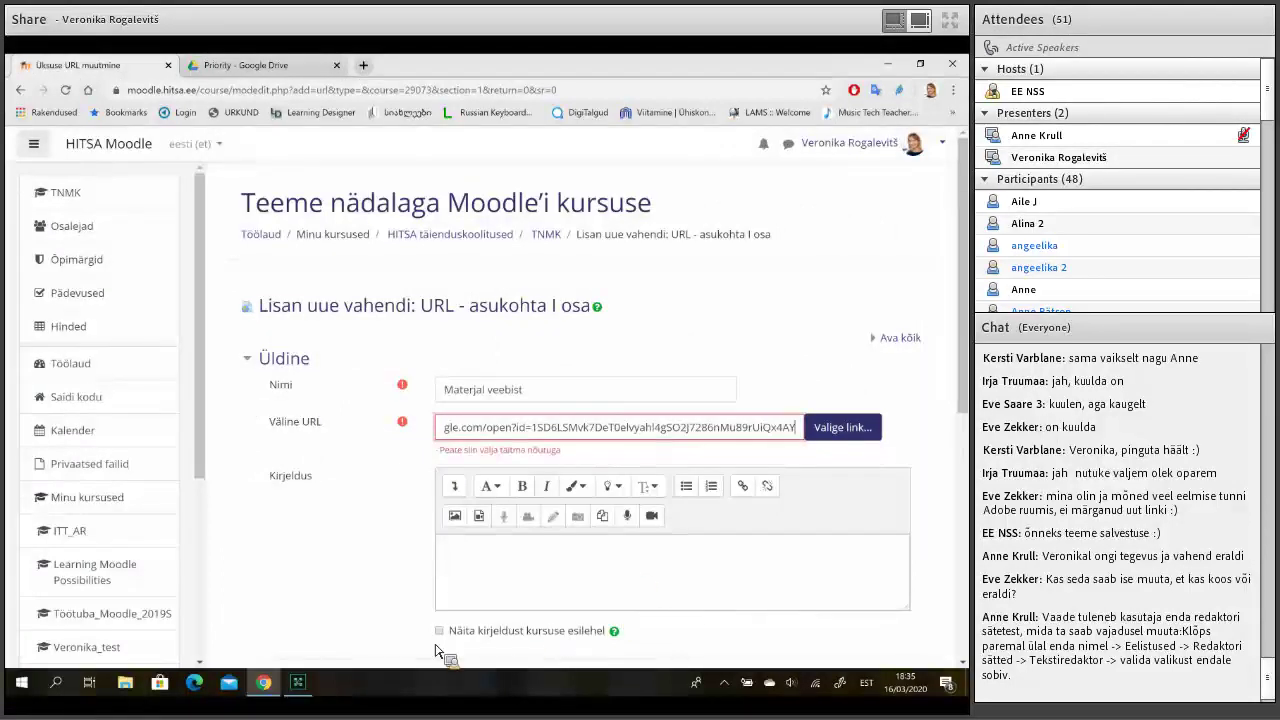
scroll(493, 590, "down", 1)
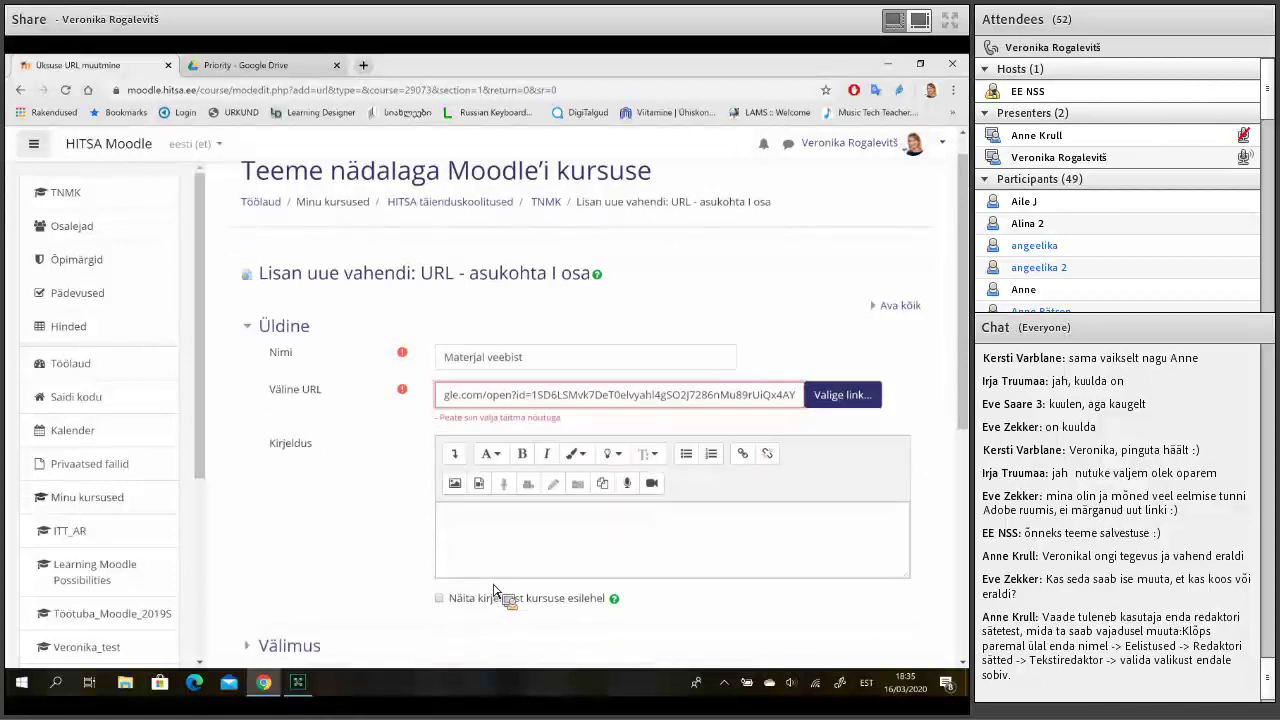
scroll(493, 590, "down", 1)
scroll(483, 413, "down", 1)
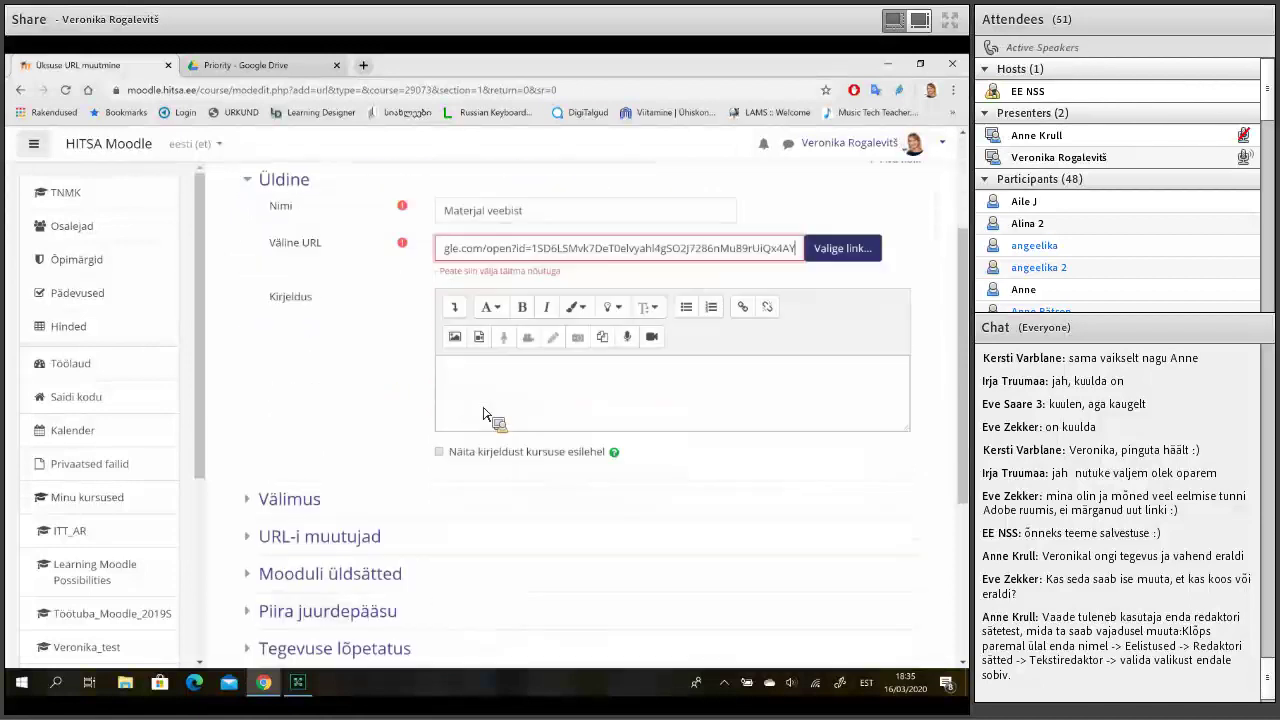
left_click(483, 413)
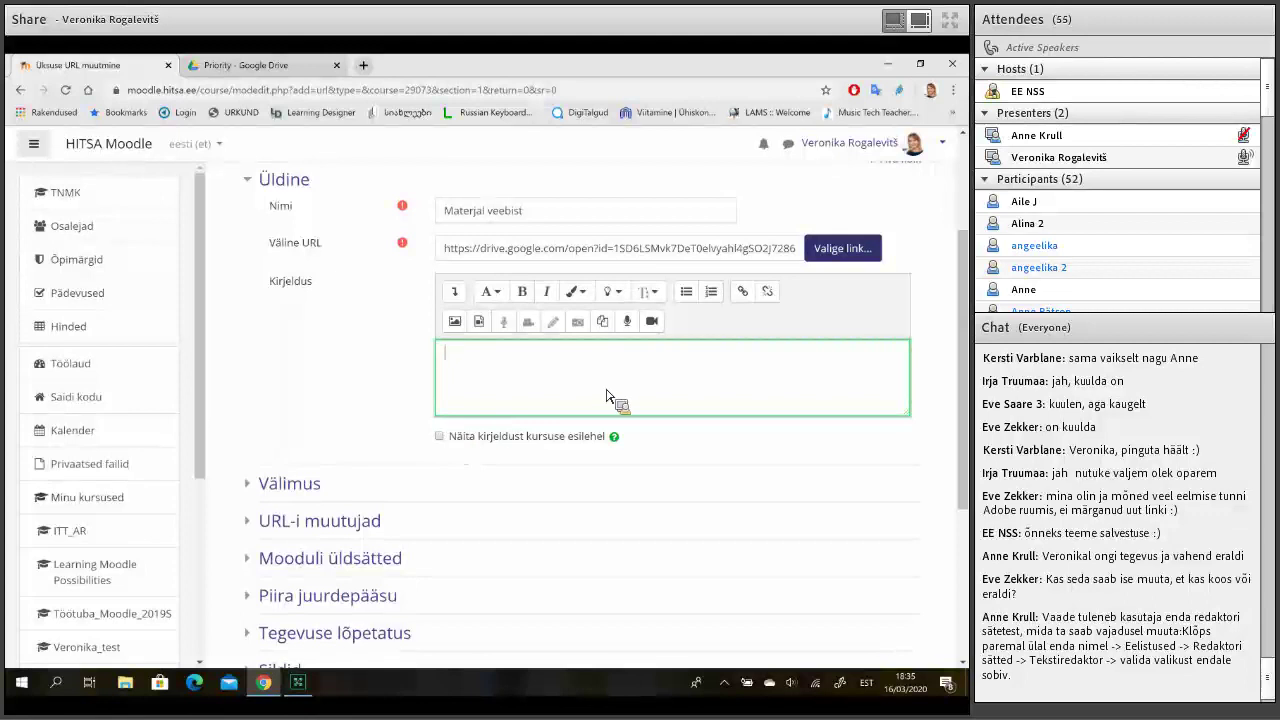
scroll(610, 395, "down", 3)
left_click(548, 512)
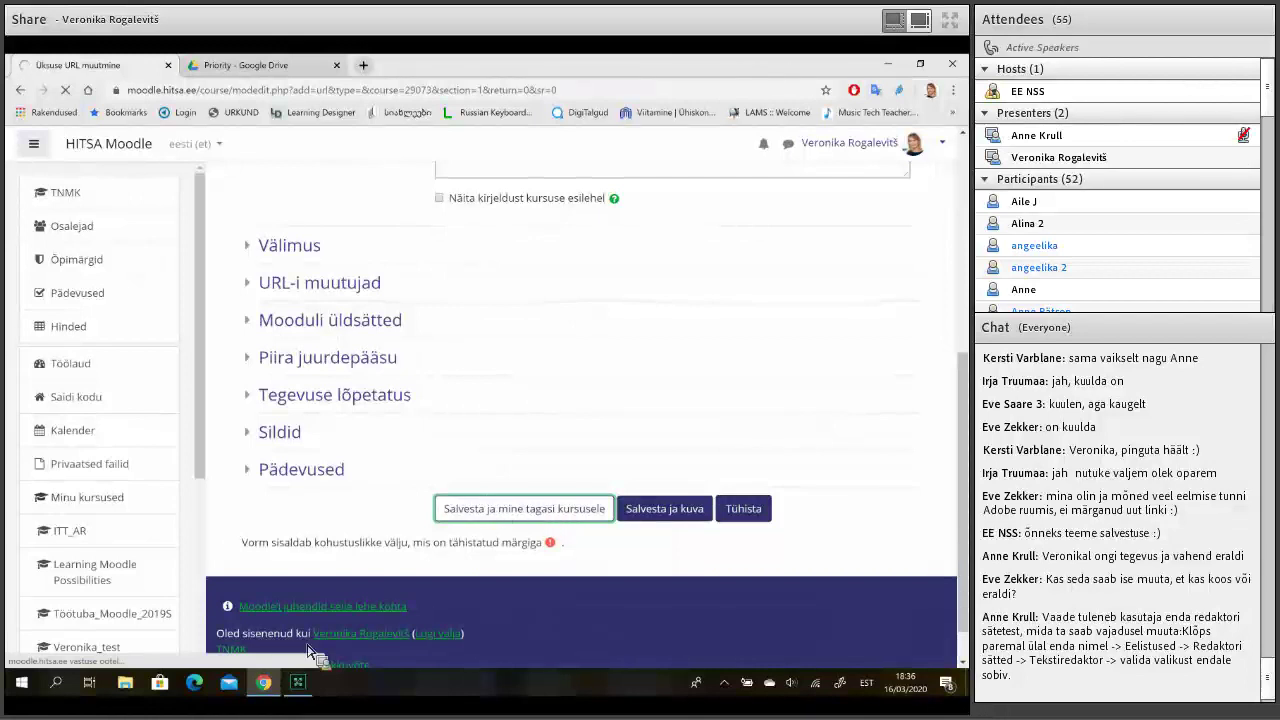
Delete the Materjal veebist resource from the end of the I osa section and confirm the deletion.
left_click(313, 698)
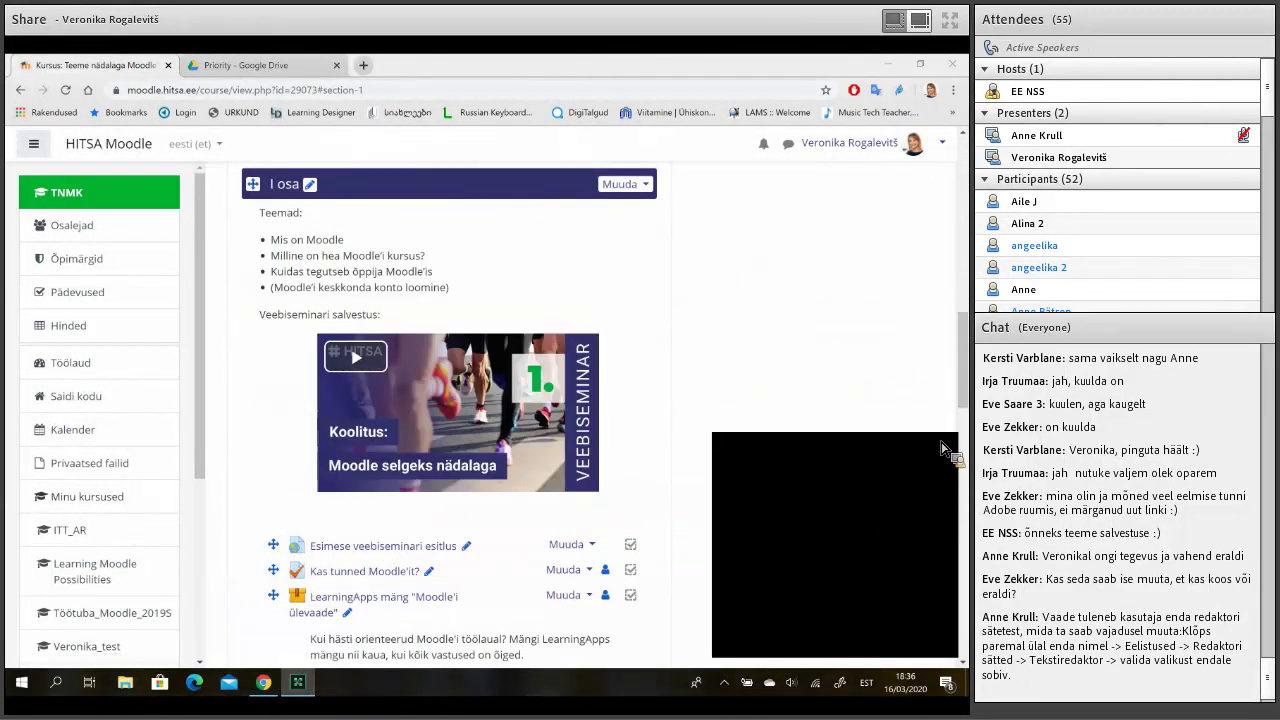
left_click(757, 363)
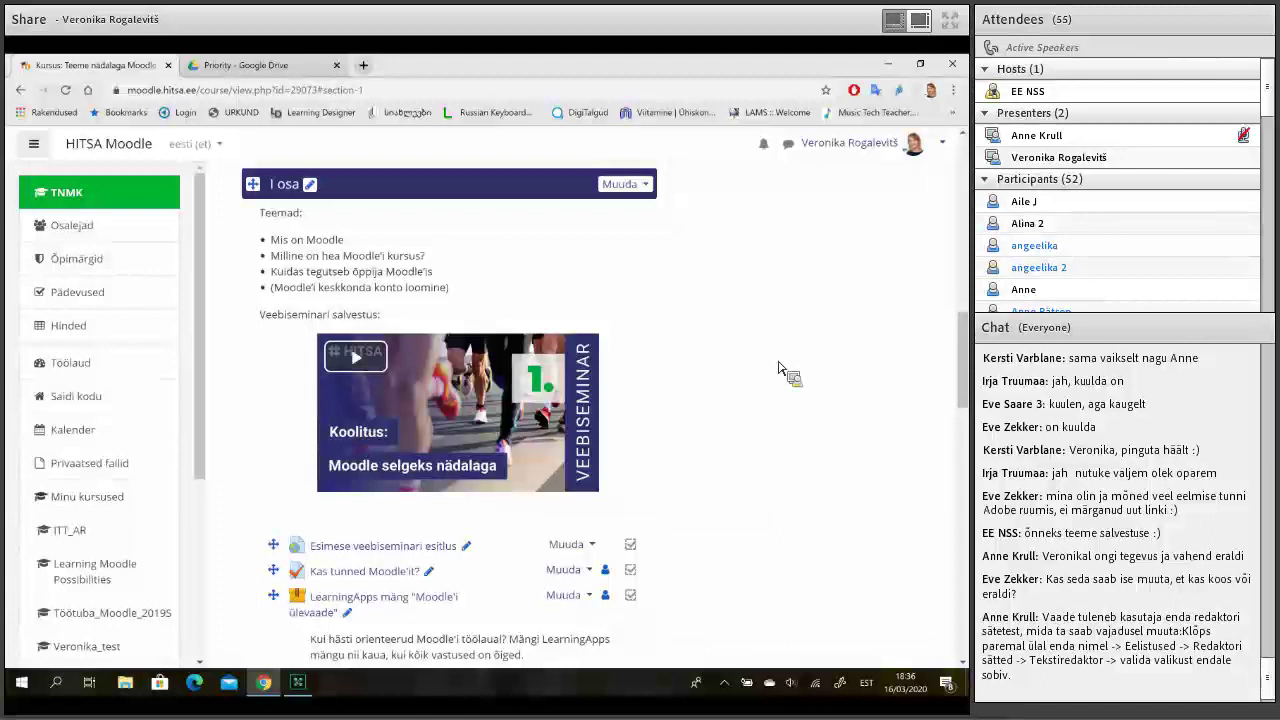
scroll(781, 368, "down", 10)
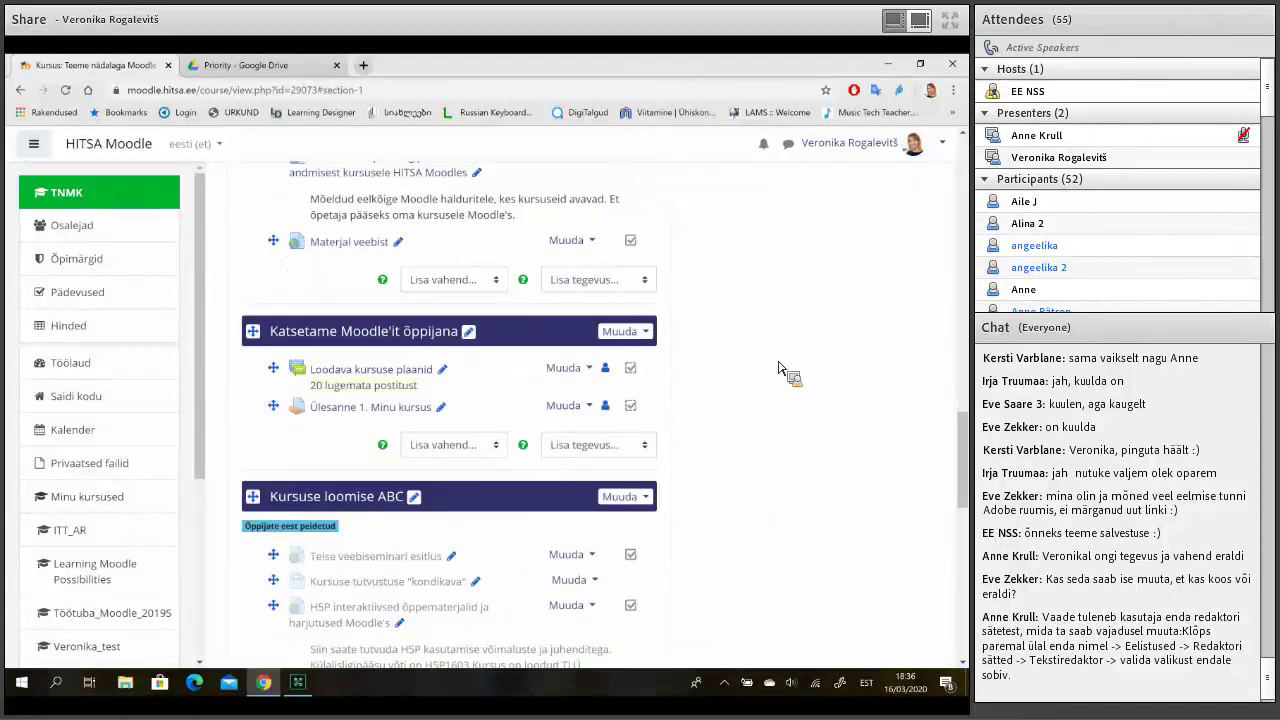
scroll(781, 368, "up", 12)
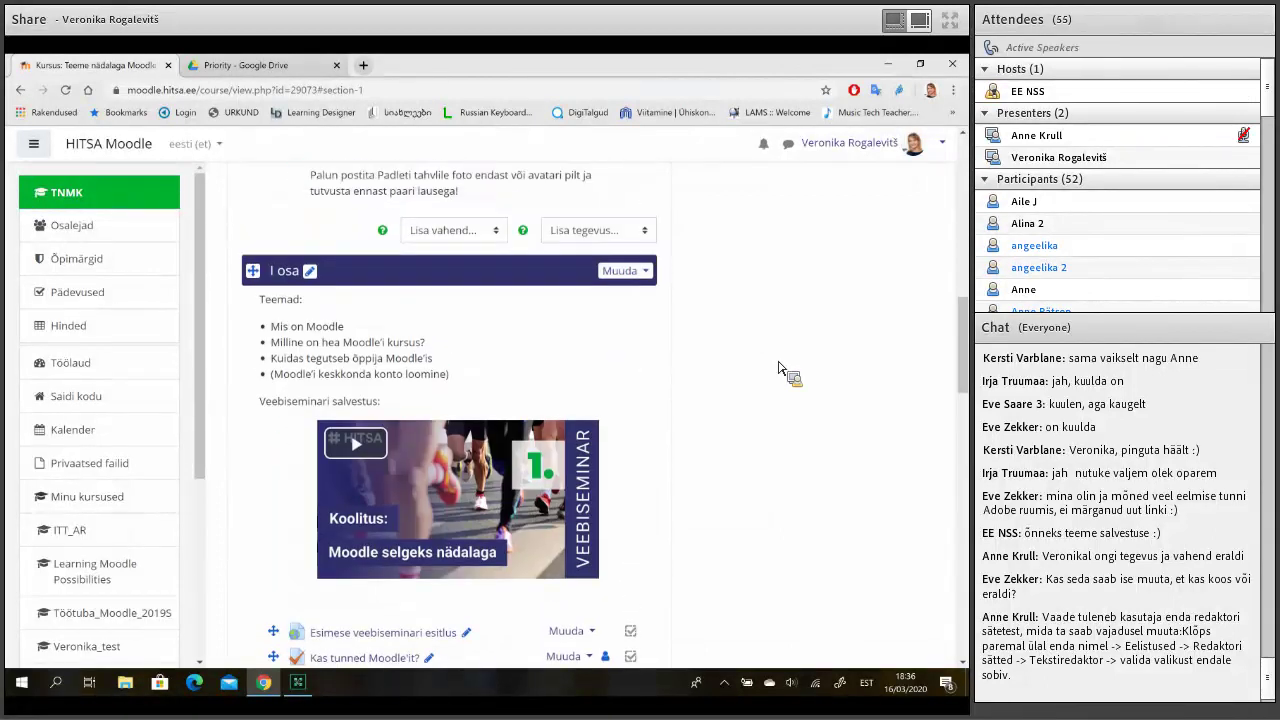
scroll(778, 368, "down", 3)
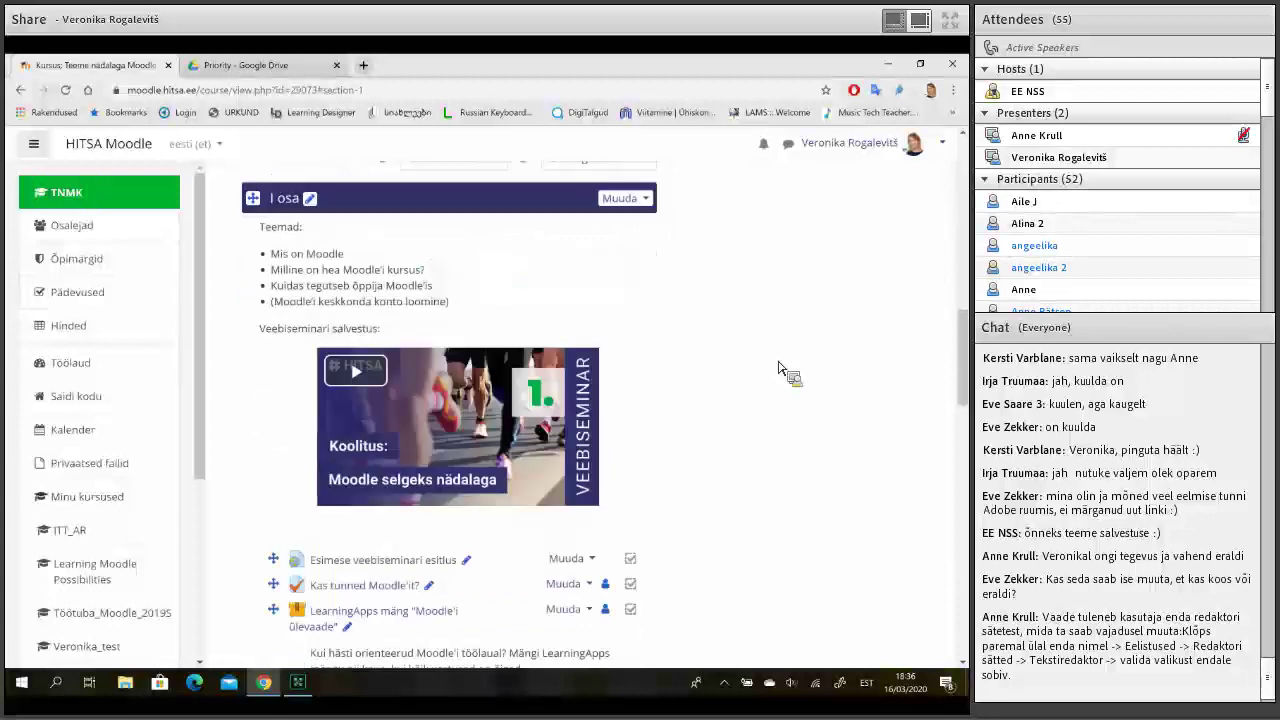
scroll(588, 510, "down", 1)
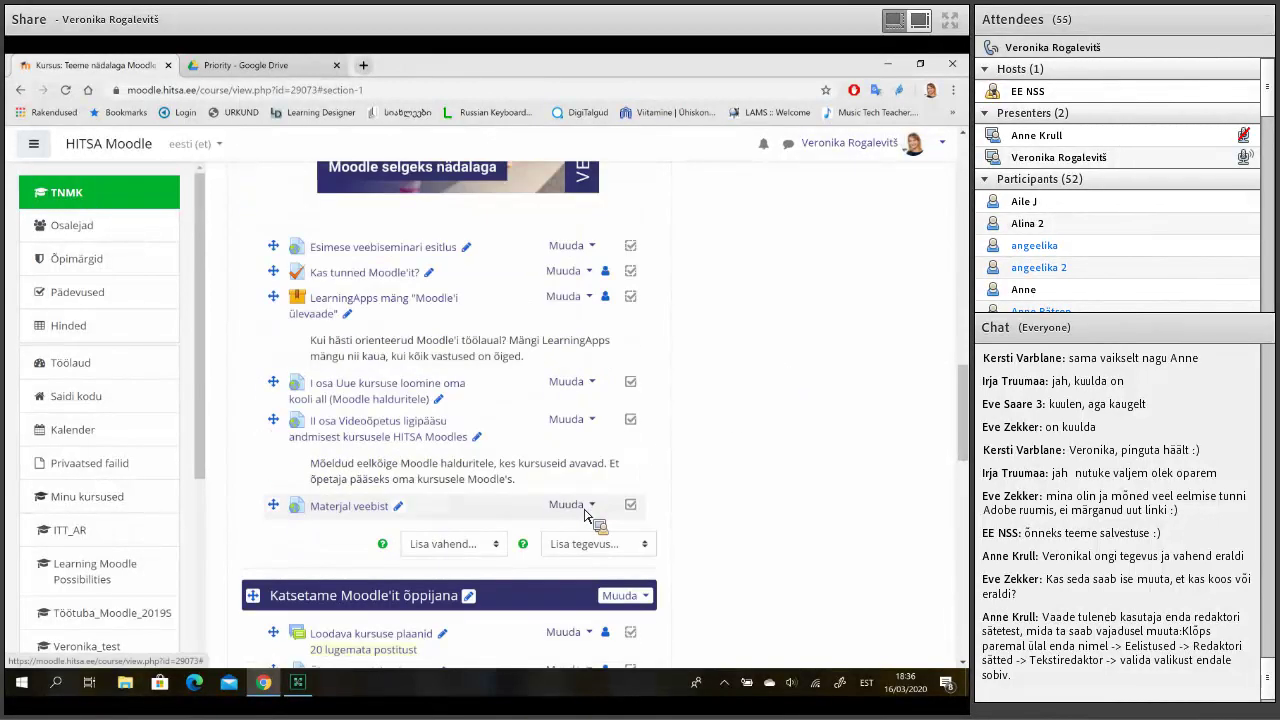
left_click(582, 508)
left_click(514, 638)
left_click(419, 486)
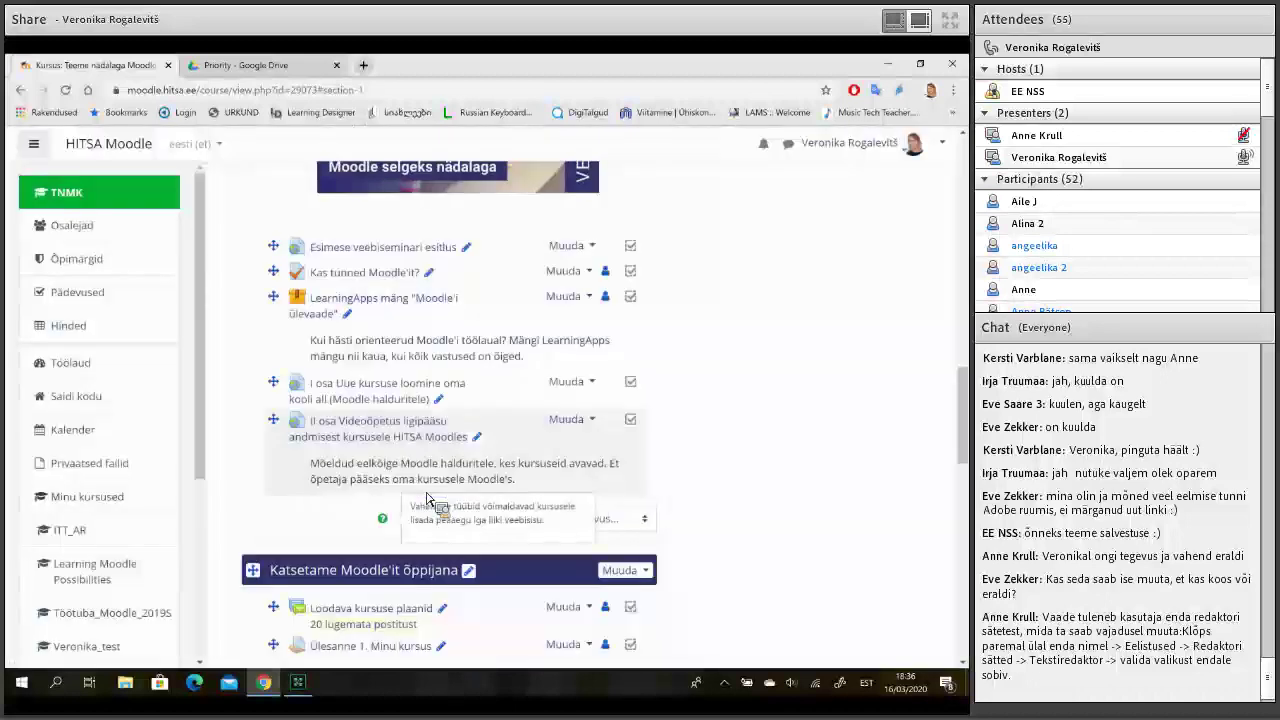
Start adding a Kaust (folder) resource to the I osa section and name it "Kaust".
left_click_drag(293, 427, 748, 314)
scroll(397, 355, "up", 1)
scroll(400, 358, "down", 2)
scroll(846, 434, "down", 2)
scroll(531, 551, "up", 1)
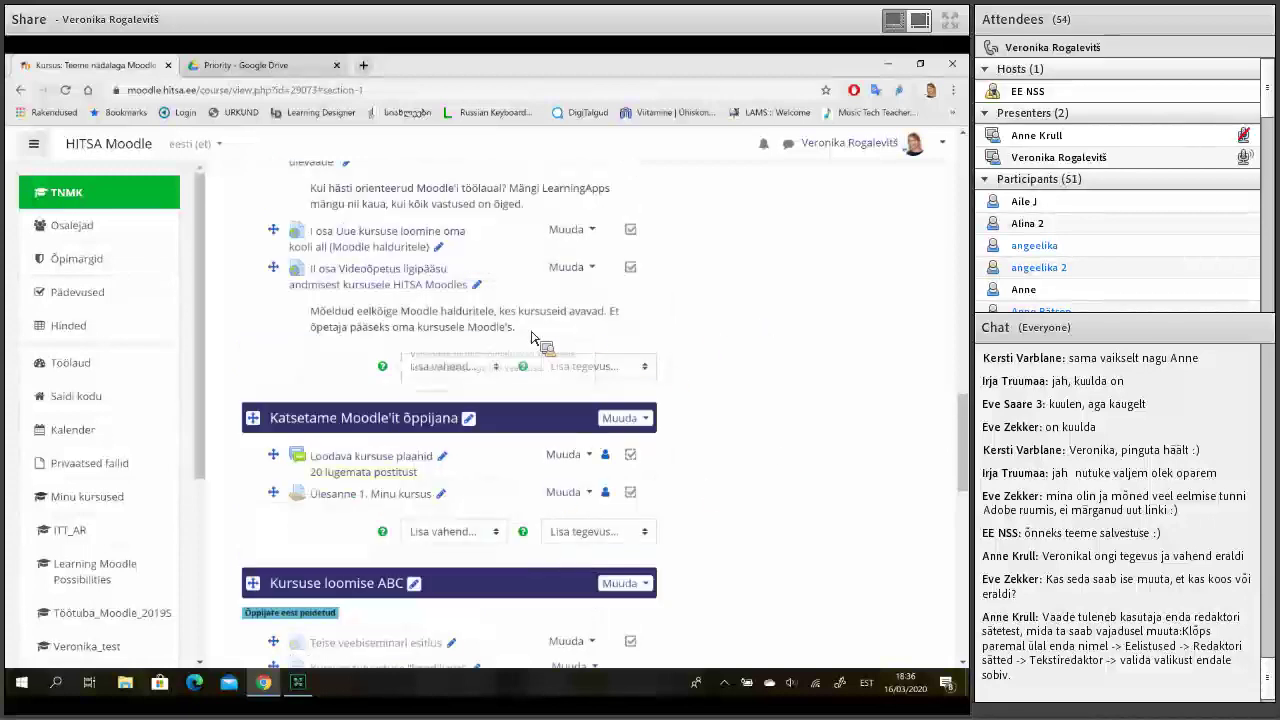
left_click(486, 372)
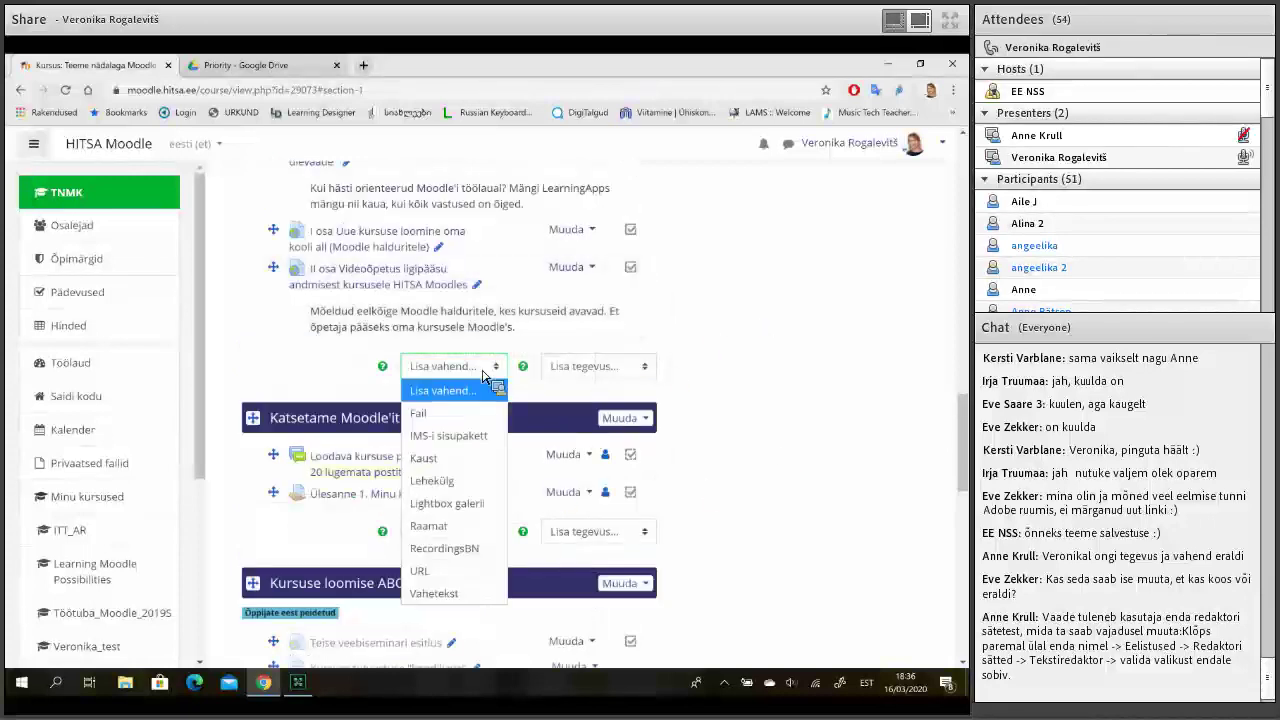
left_click(424, 458)
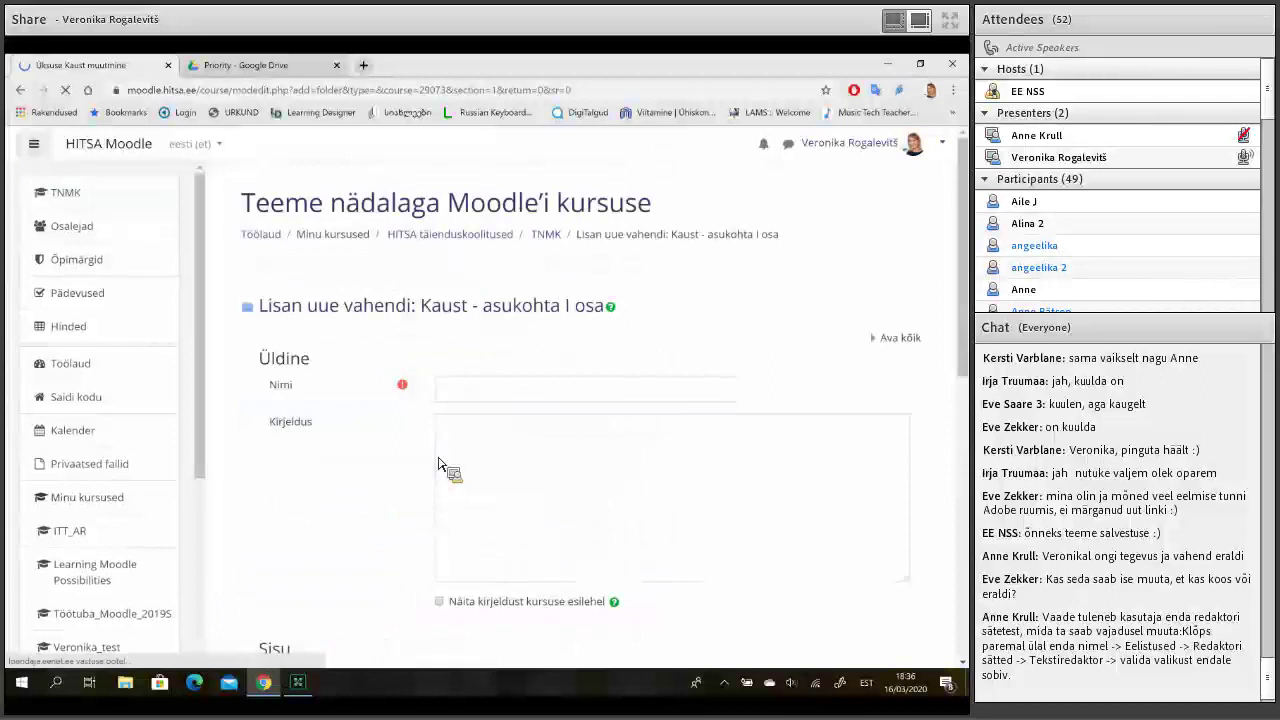
left_click(445, 398)
scroll(445, 400, "down", 1)
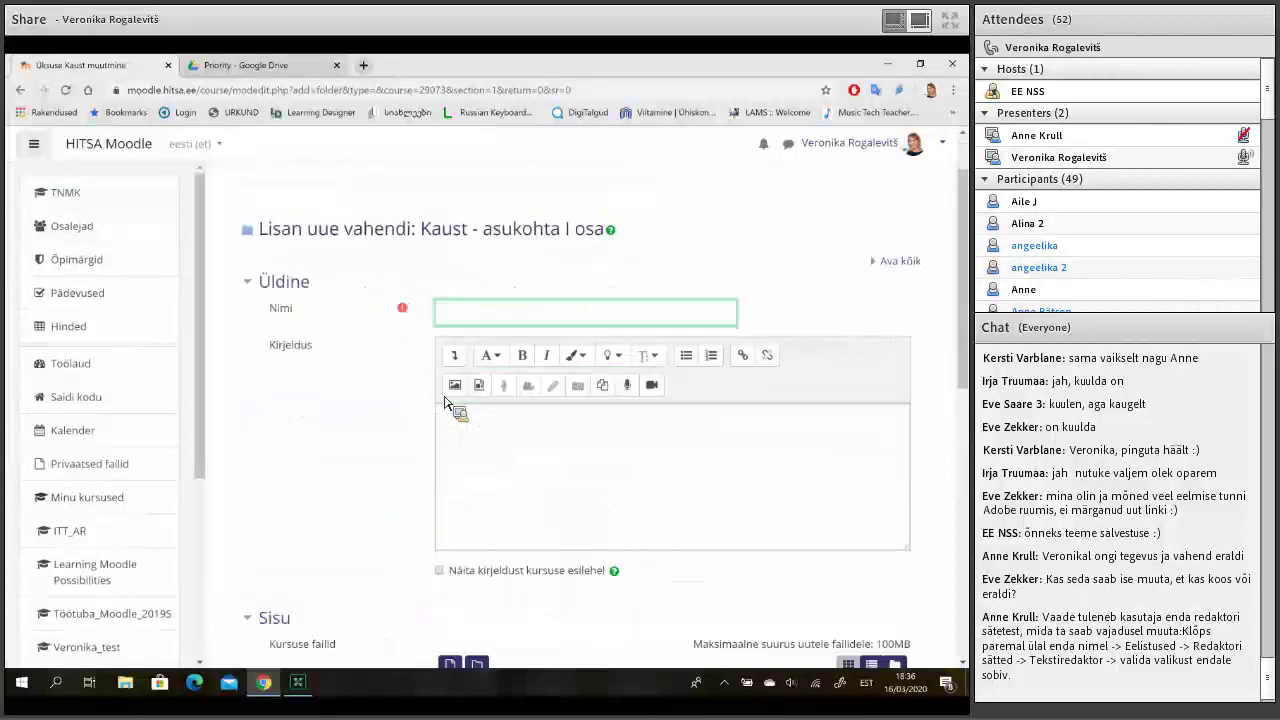
scroll(445, 400, "down", 1)
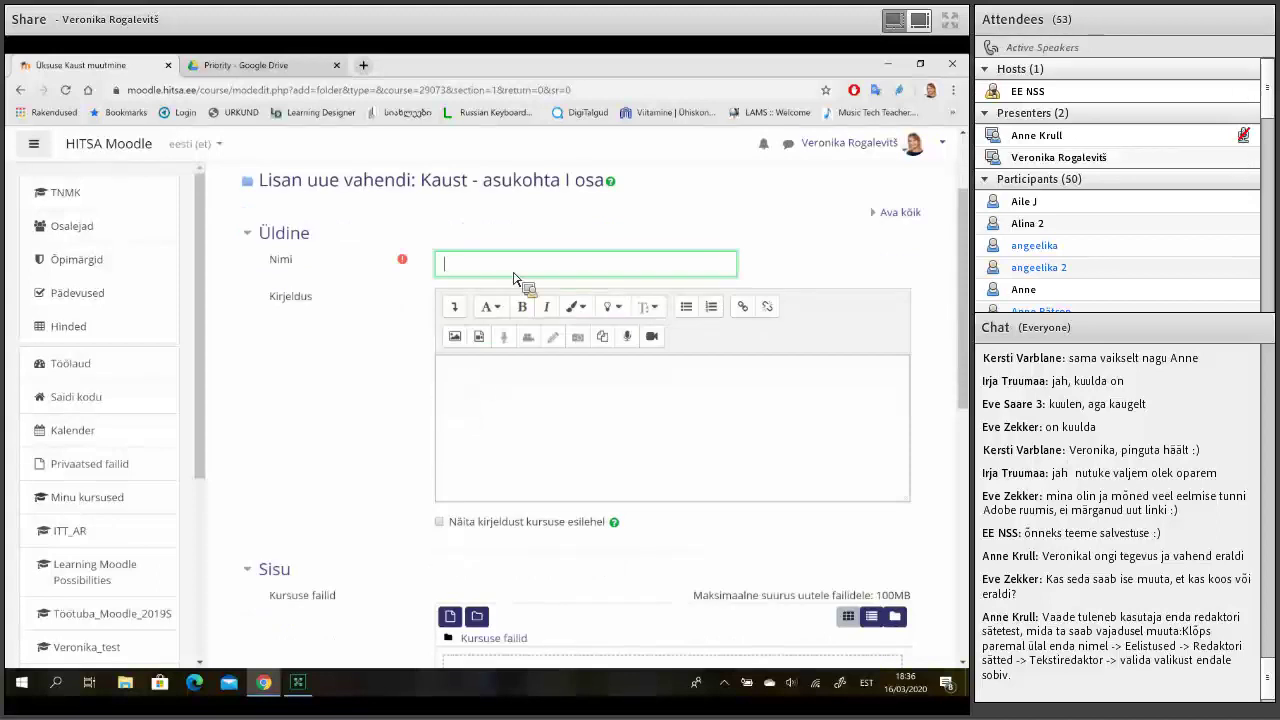
type("aust")
Upload the image Mnu kool.PNG from the Pictures folder to the new folder resource's course files.
scroll(513, 278, "down", 1)
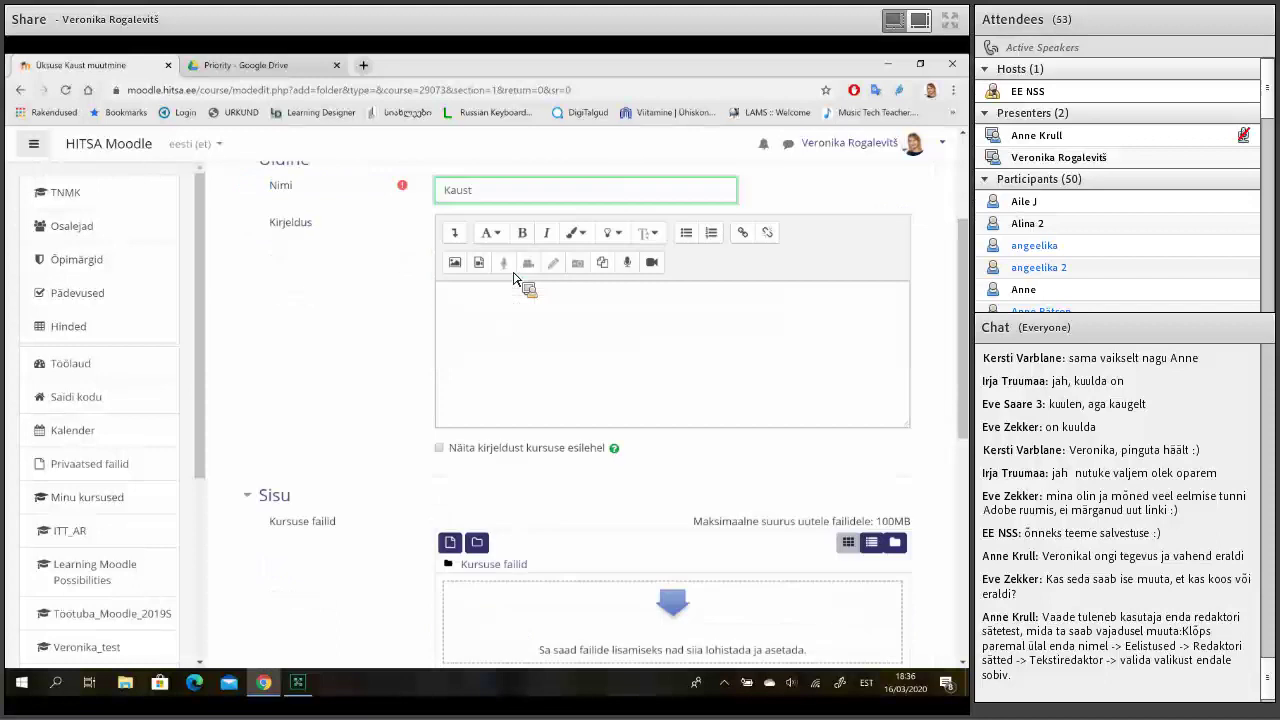
scroll(513, 278, "down", 1)
scroll(514, 285, "down", 1)
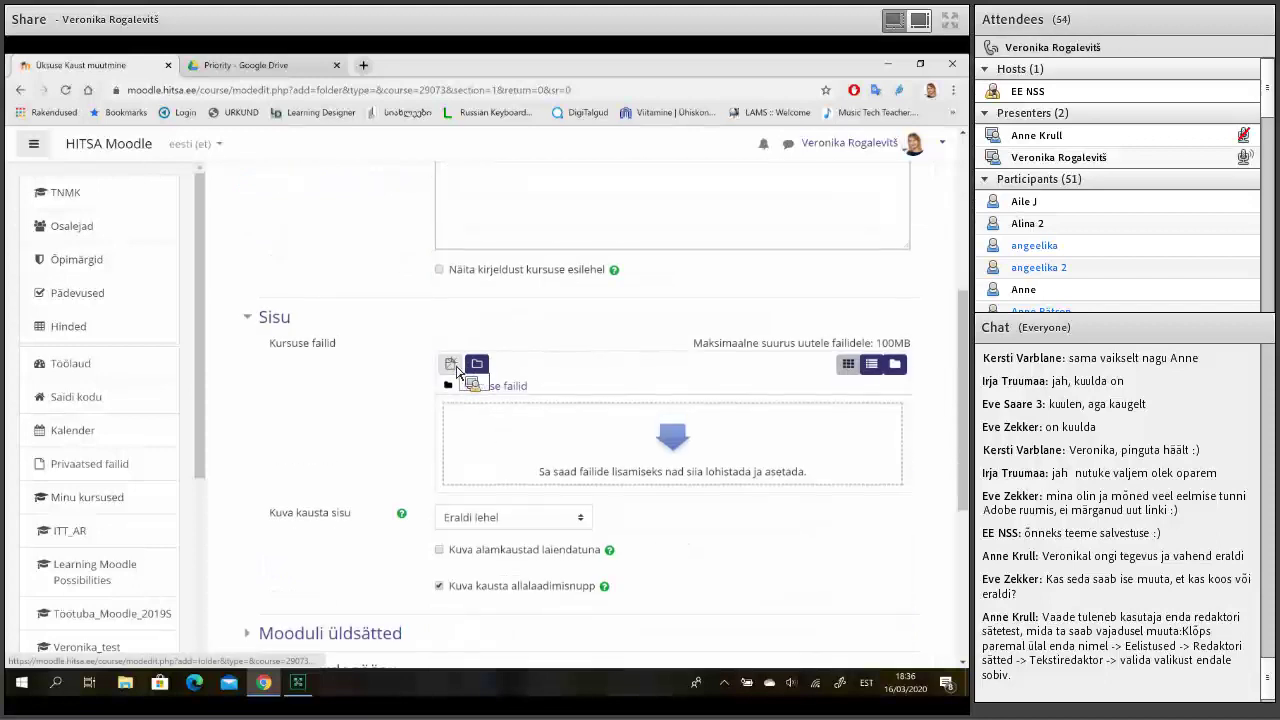
left_click(455, 370)
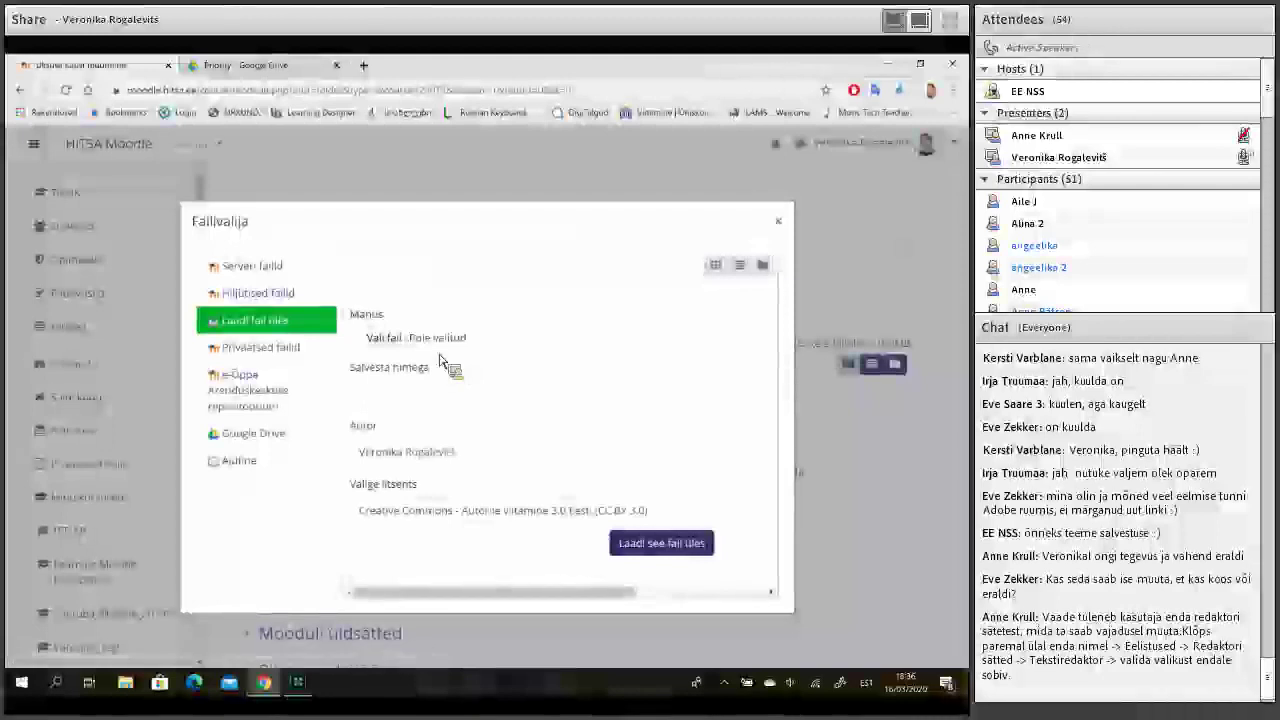
left_click(381, 340)
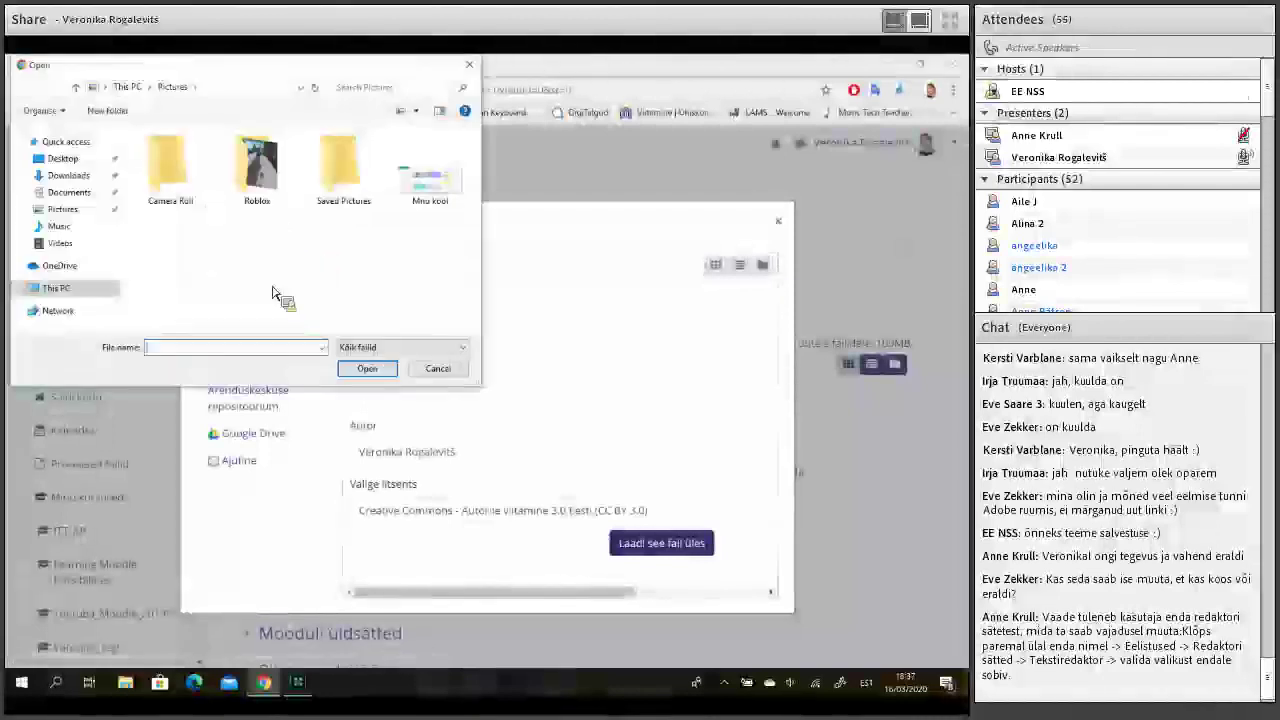
left_click(428, 180)
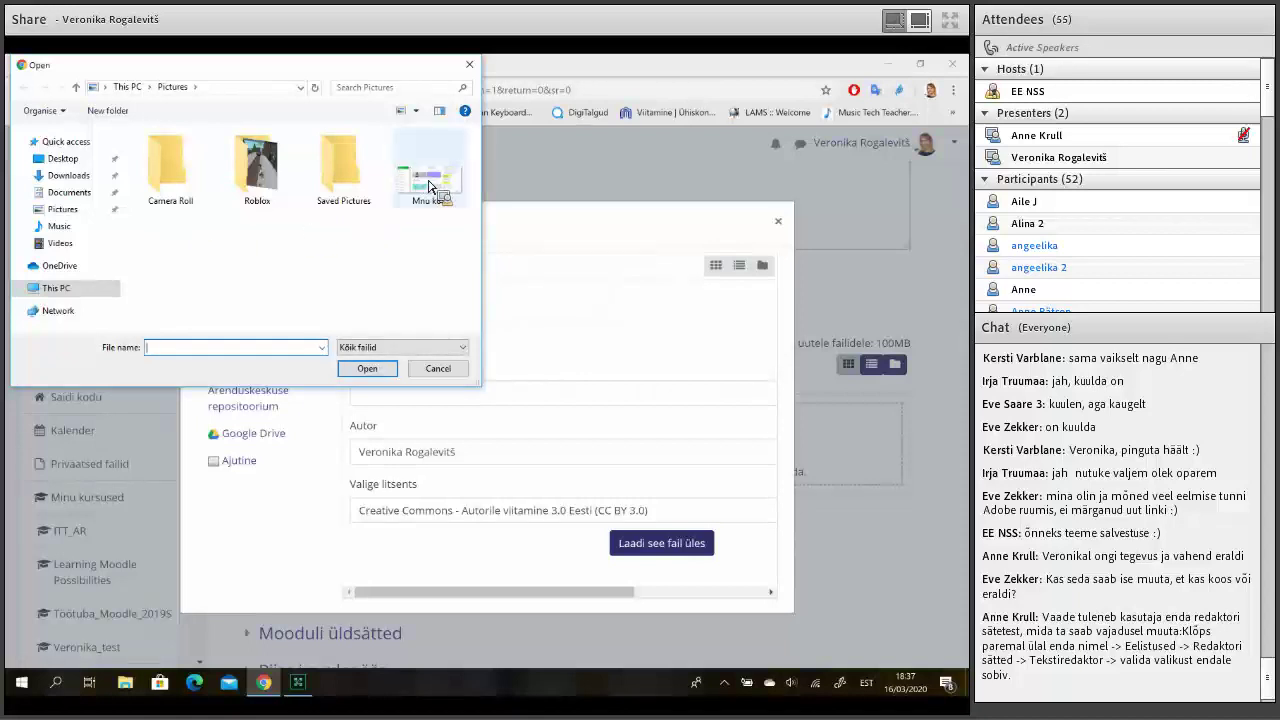
left_click(367, 368)
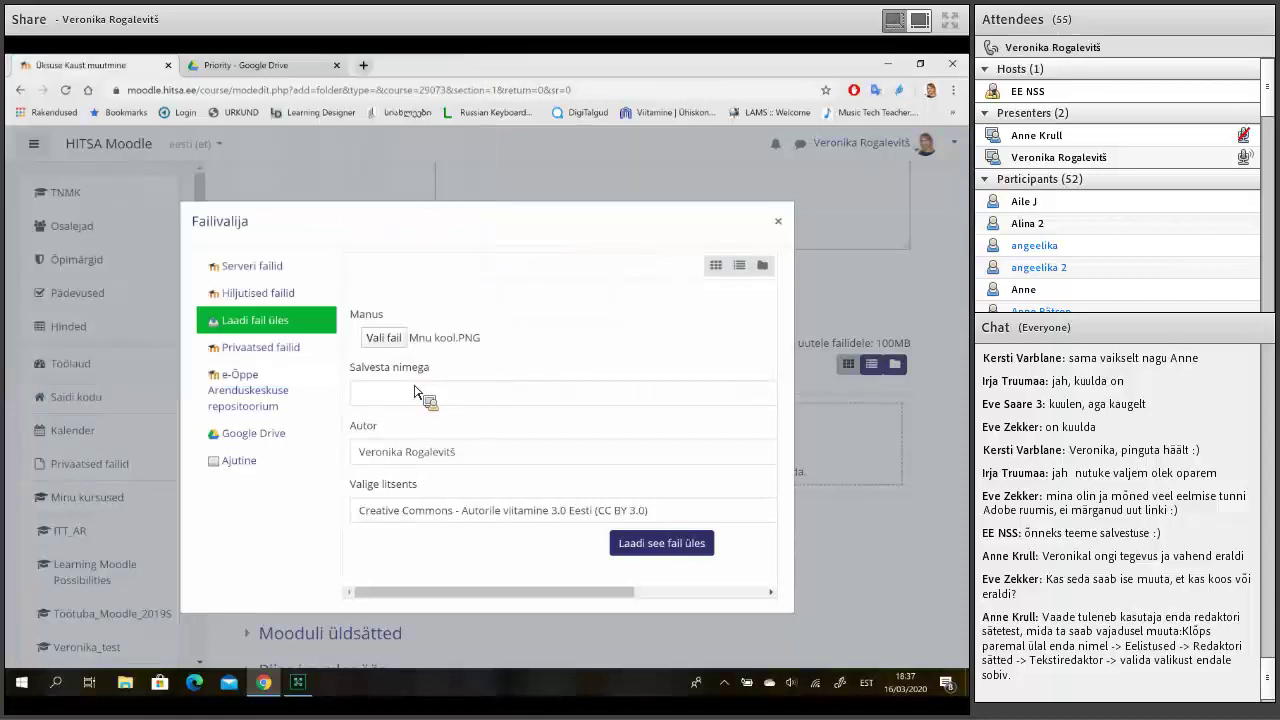
left_click(662, 545)
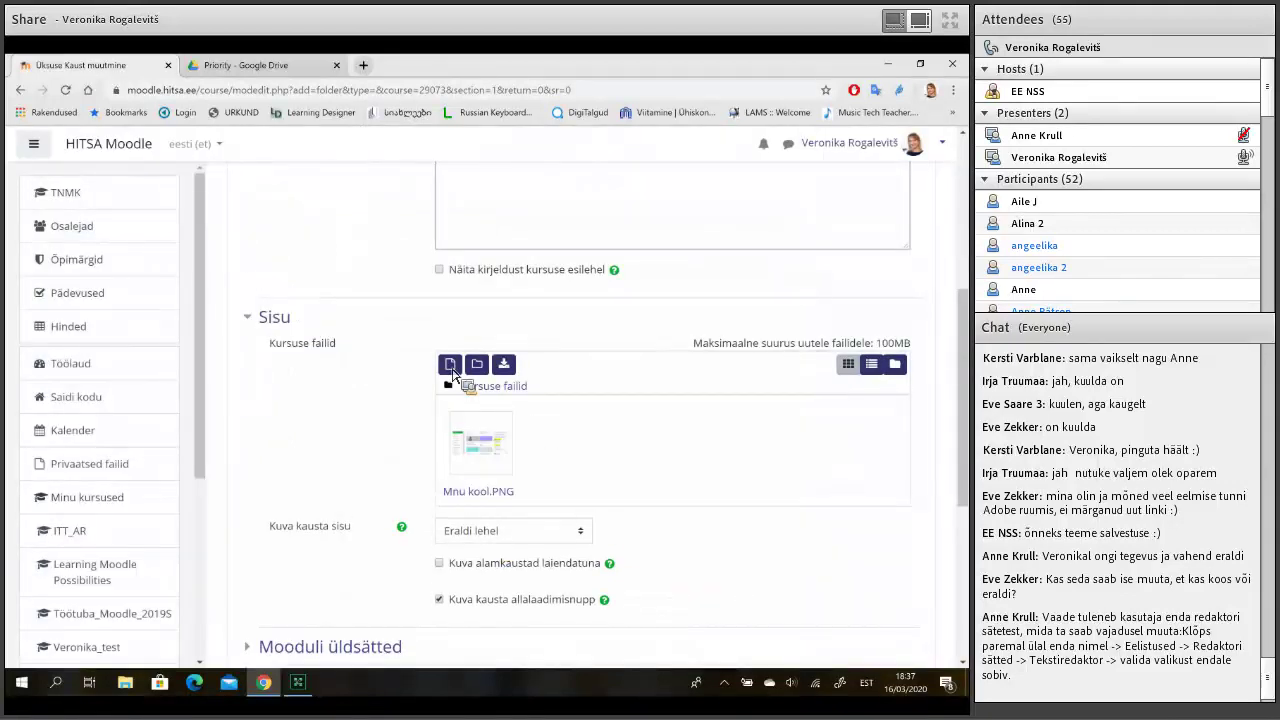
Cancel adding the folder resource without saving and go back to the I osa section of the course.
left_click(450, 365)
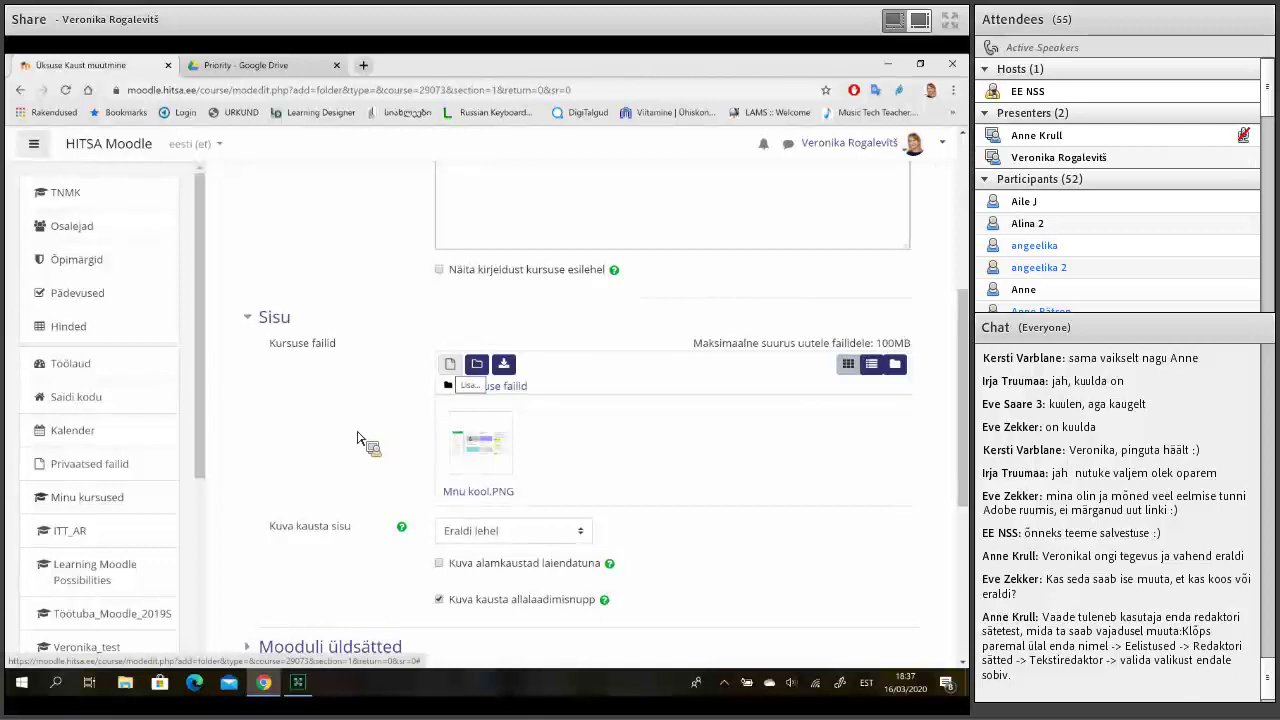
scroll(386, 457, "up", 1)
scroll(406, 443, "down", 5)
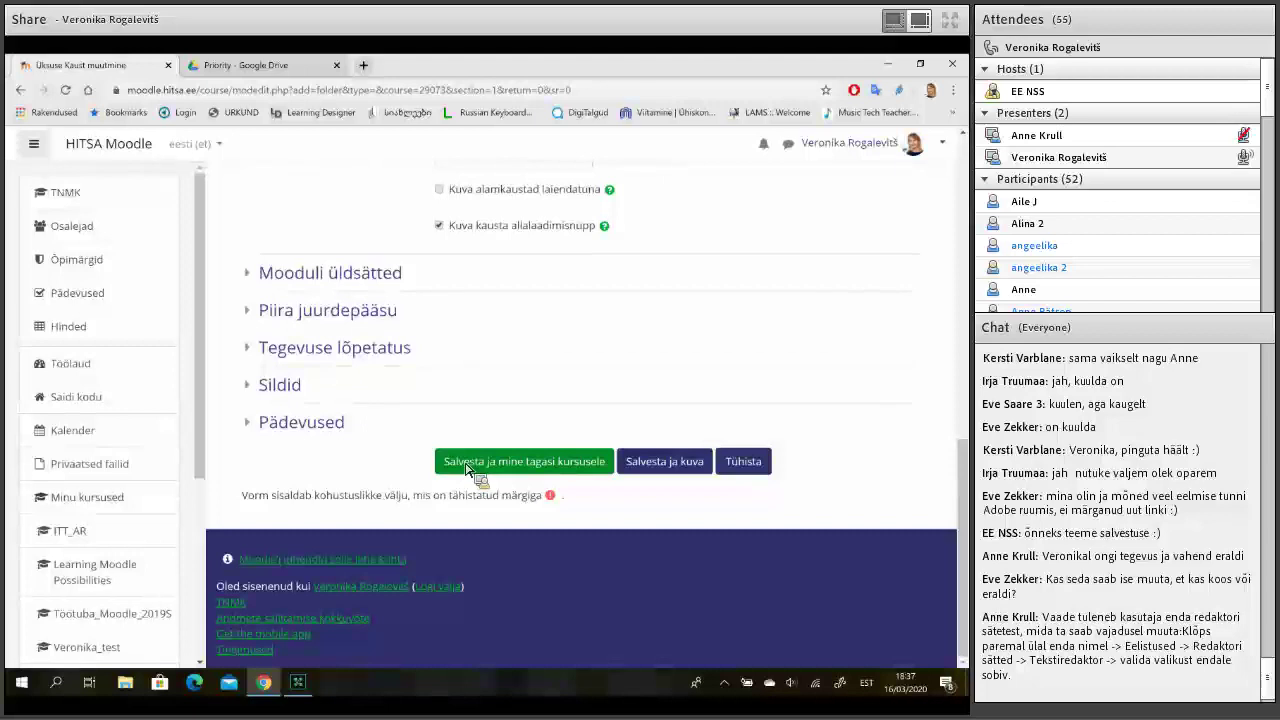
left_click(745, 462)
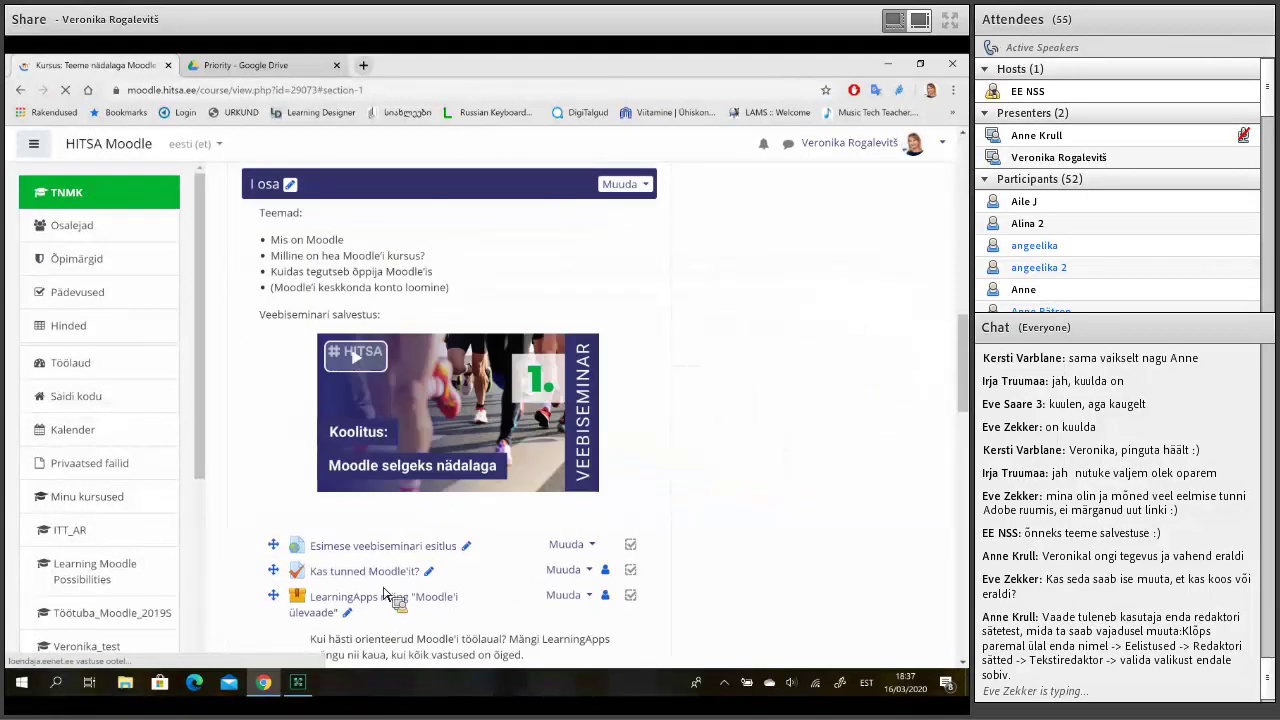
scroll(385, 594, "down", 5)
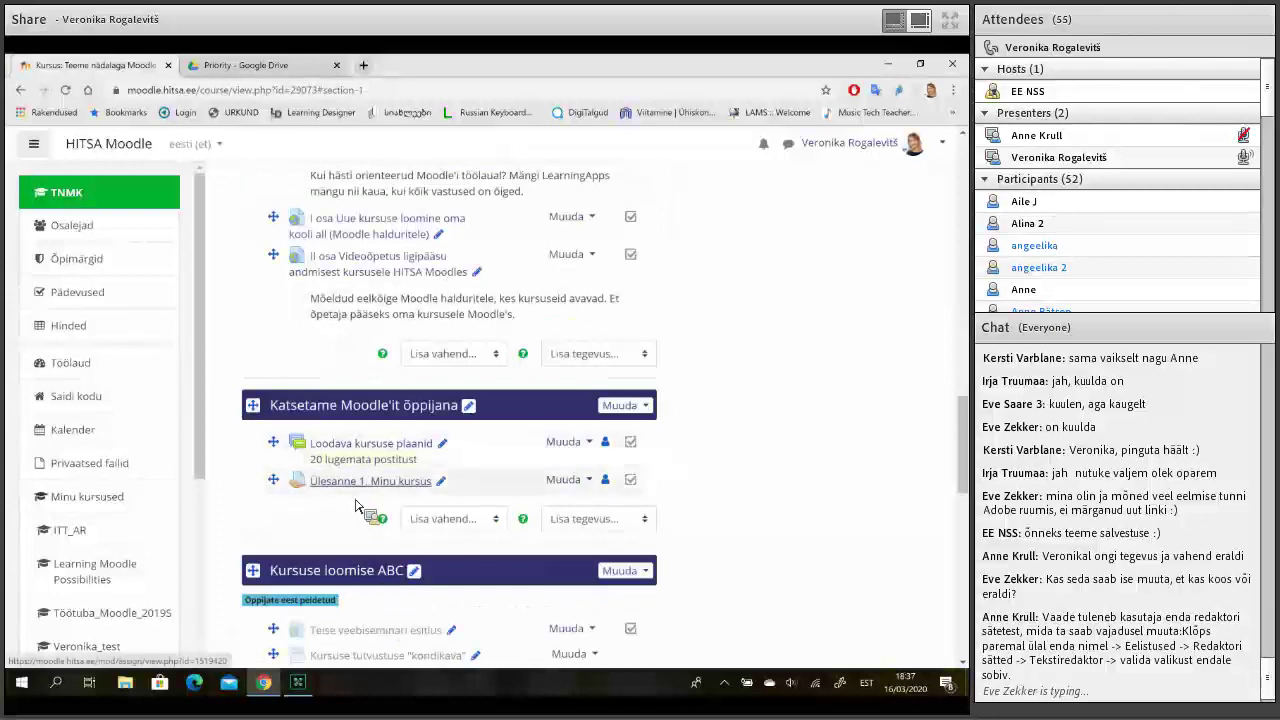
scroll(515, 485, "down", 2)
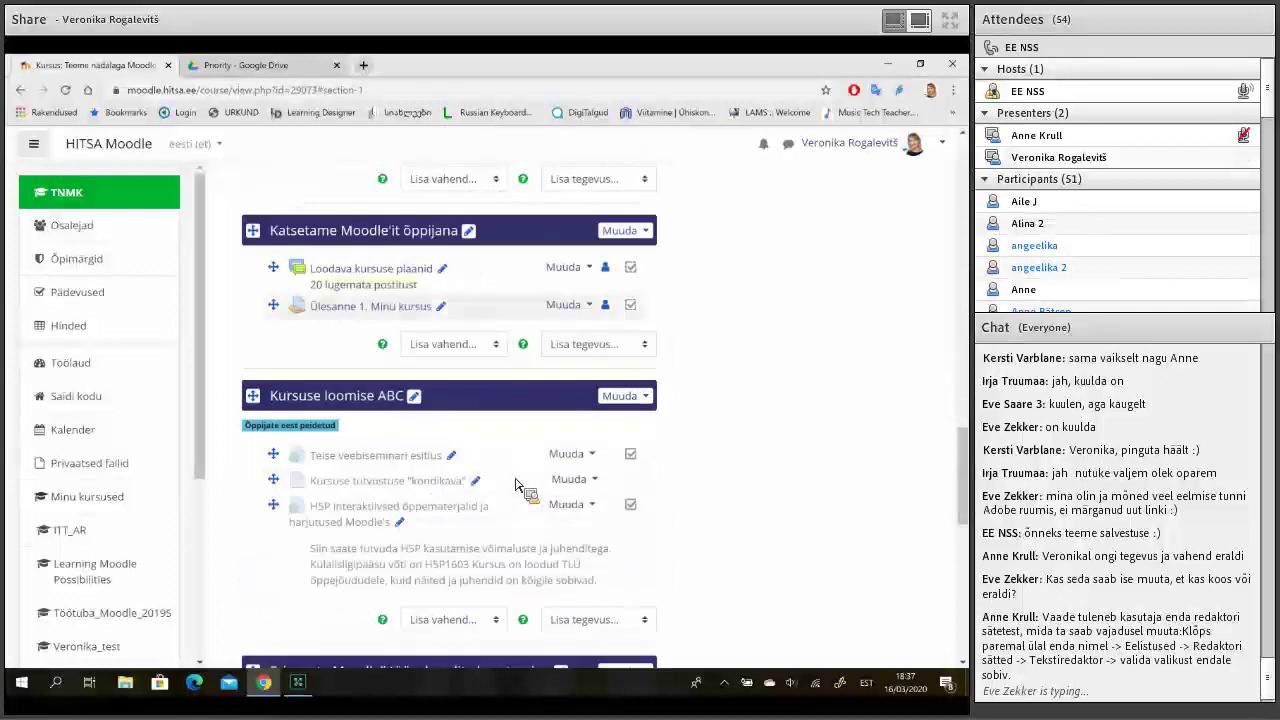
scroll(515, 485, "up", 3)
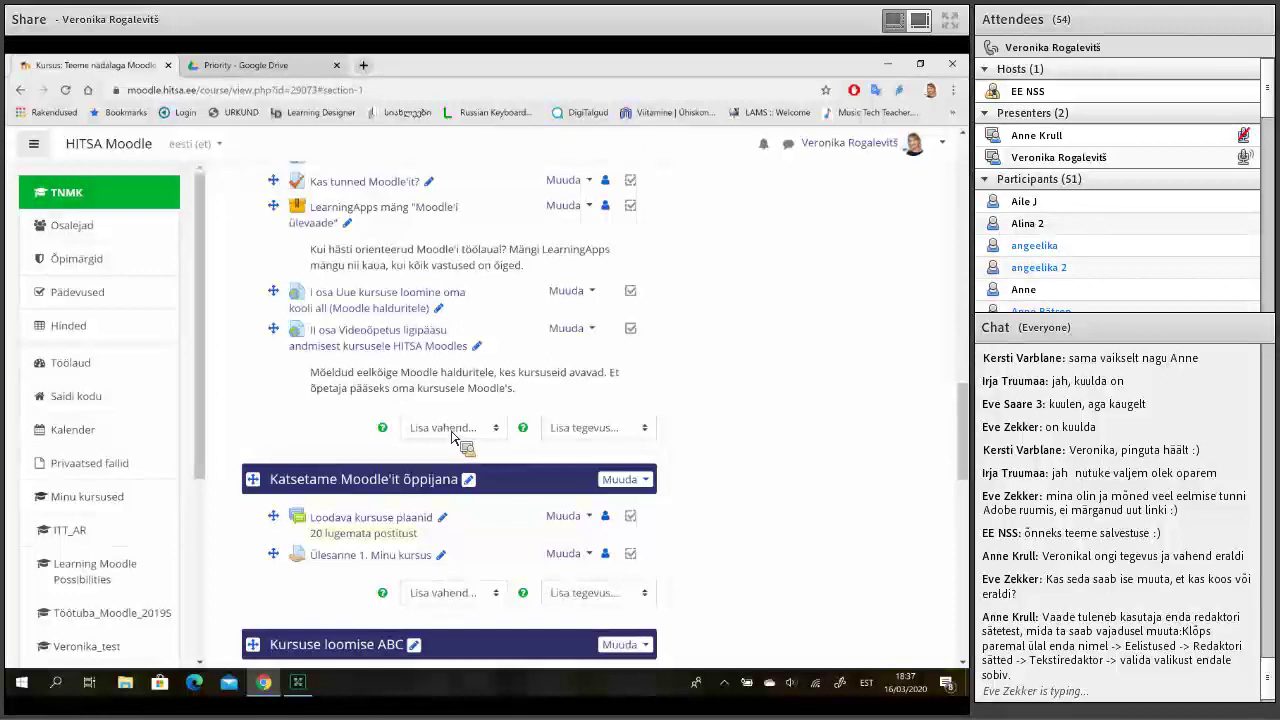
Start adding a Lehekülg (page) resource to the I osa section and name it "Lehekülg".
left_click(451, 430)
scroll(950, 358, "down", 1)
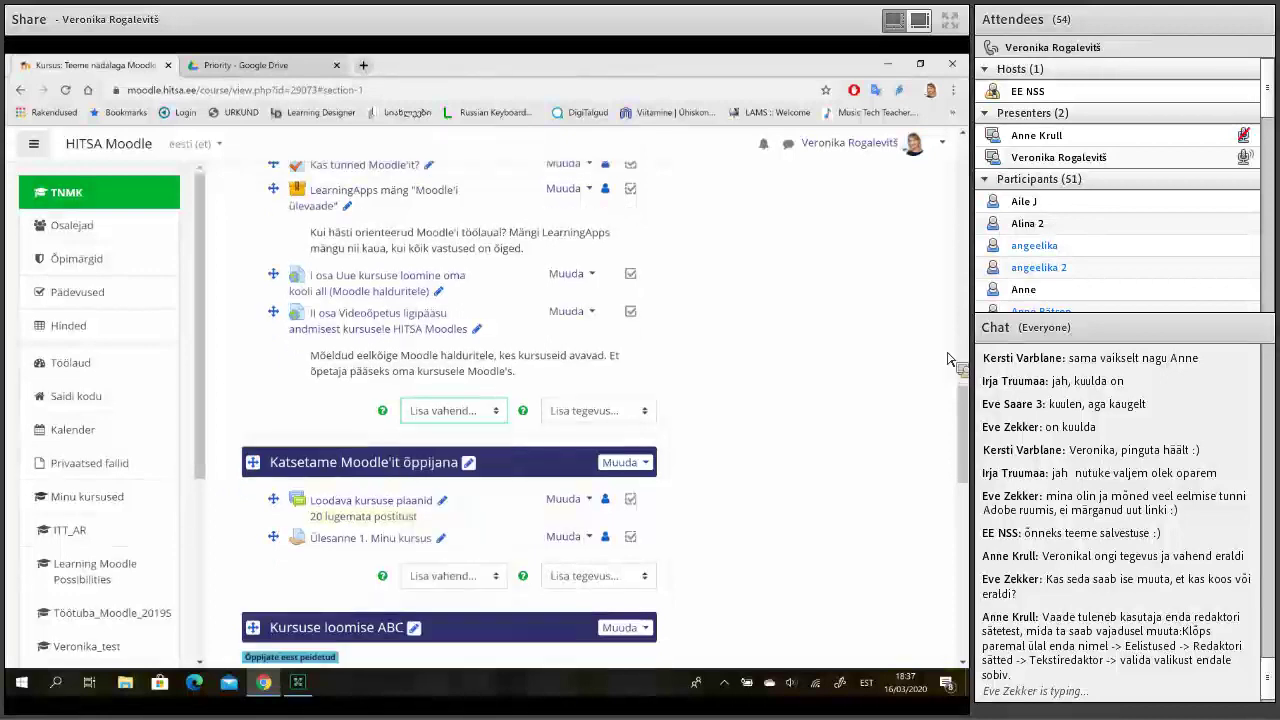
scroll(945, 358, "down", 3)
left_click(463, 280)
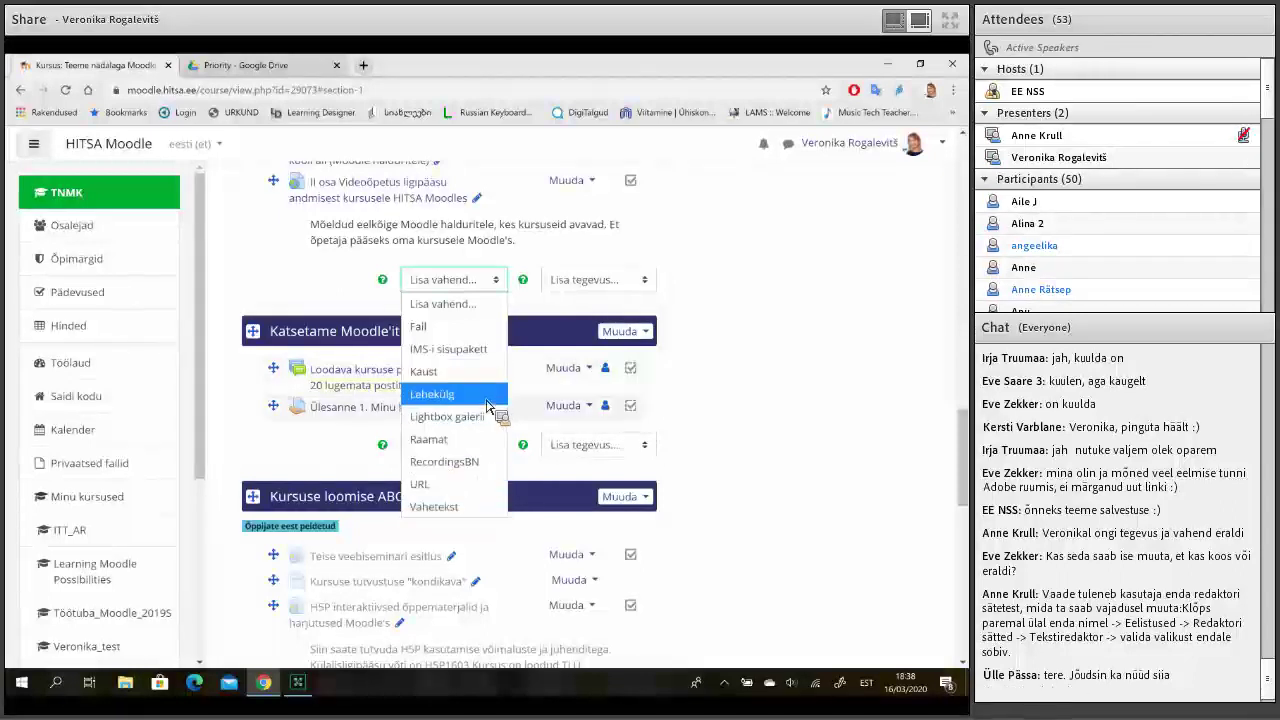
left_click(472, 397)
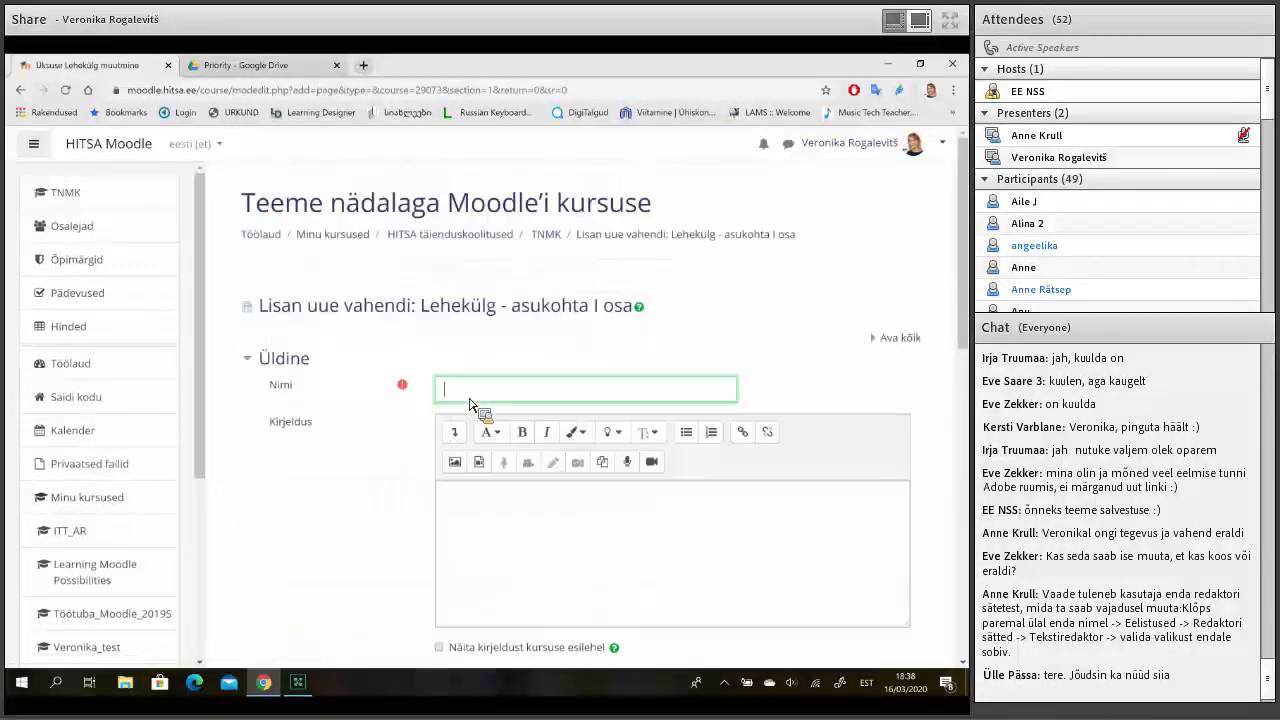
type("Lehek")
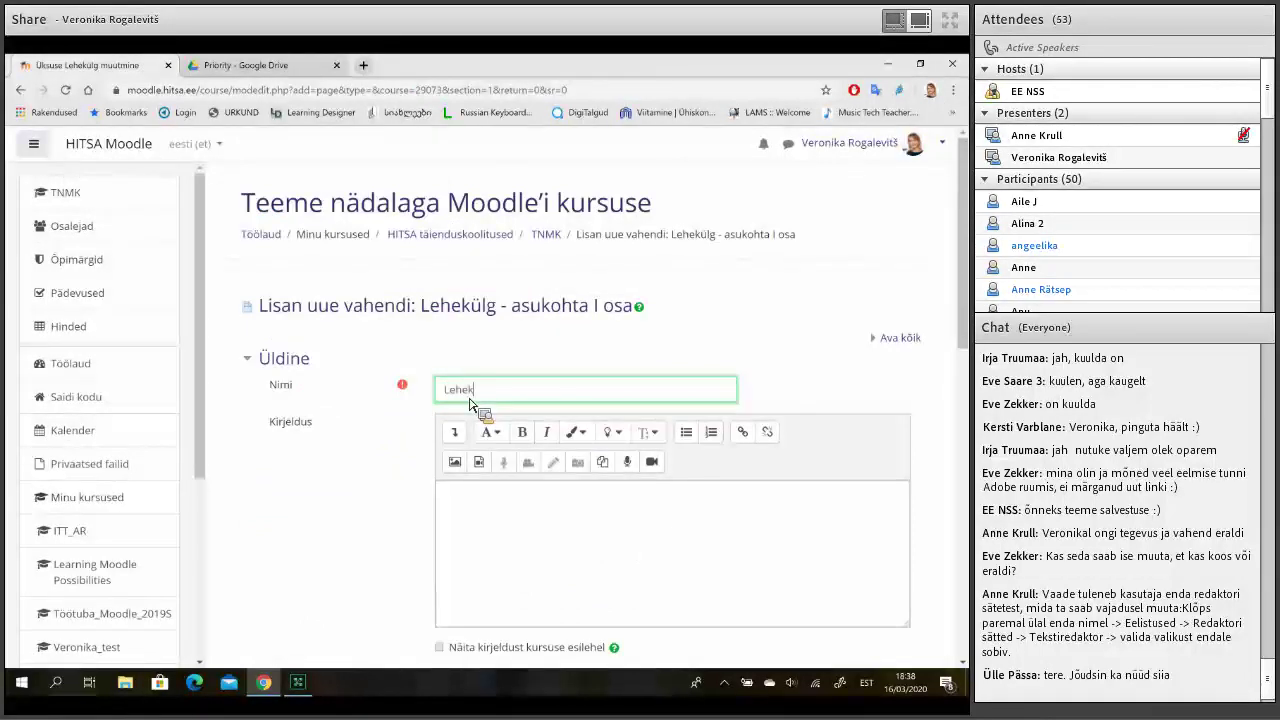
type("ülg")
Enter "Tekst" as the page content and start a new line below it.
scroll(469, 403, "down", 4)
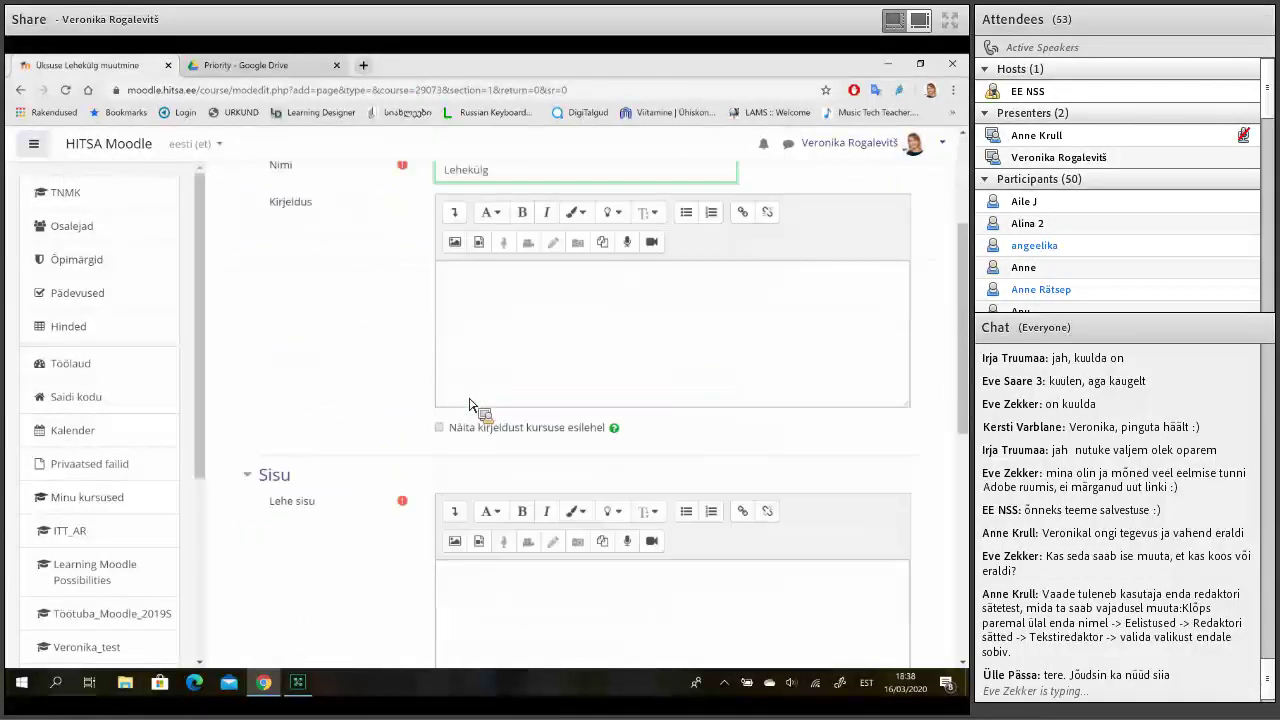
scroll(469, 403, "down", 1)
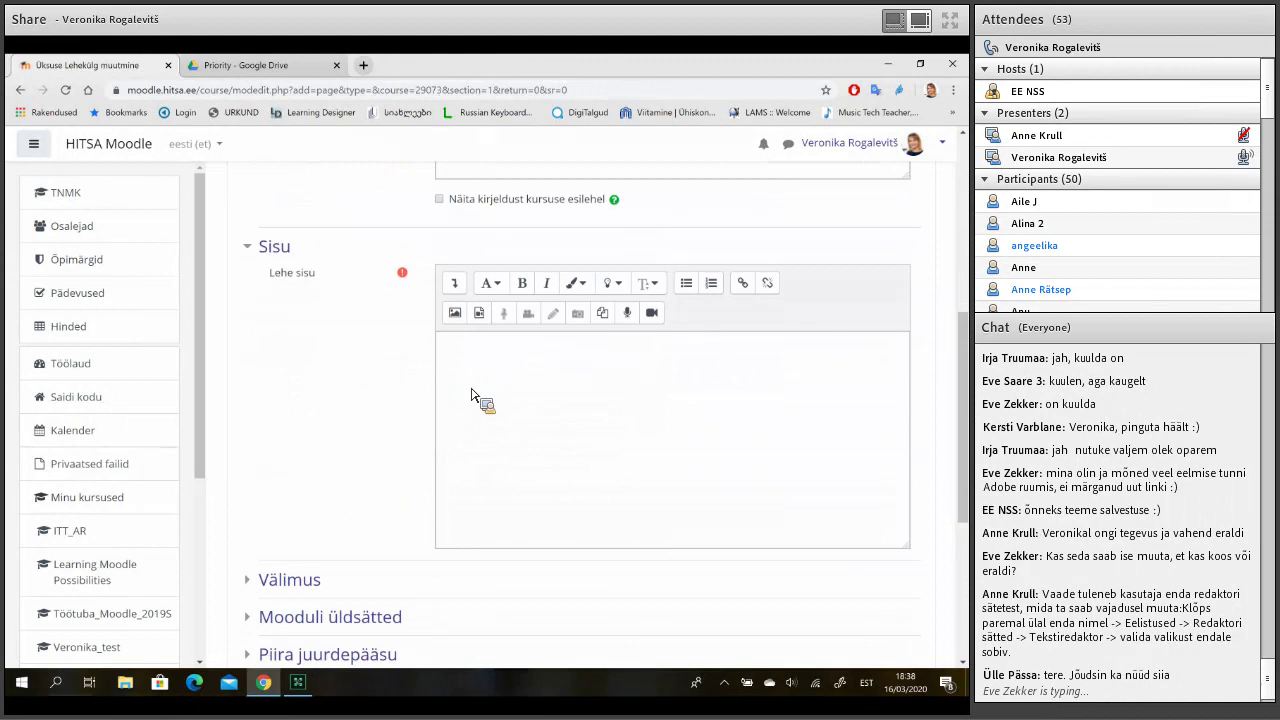
left_click(471, 395)
type("Tekst")
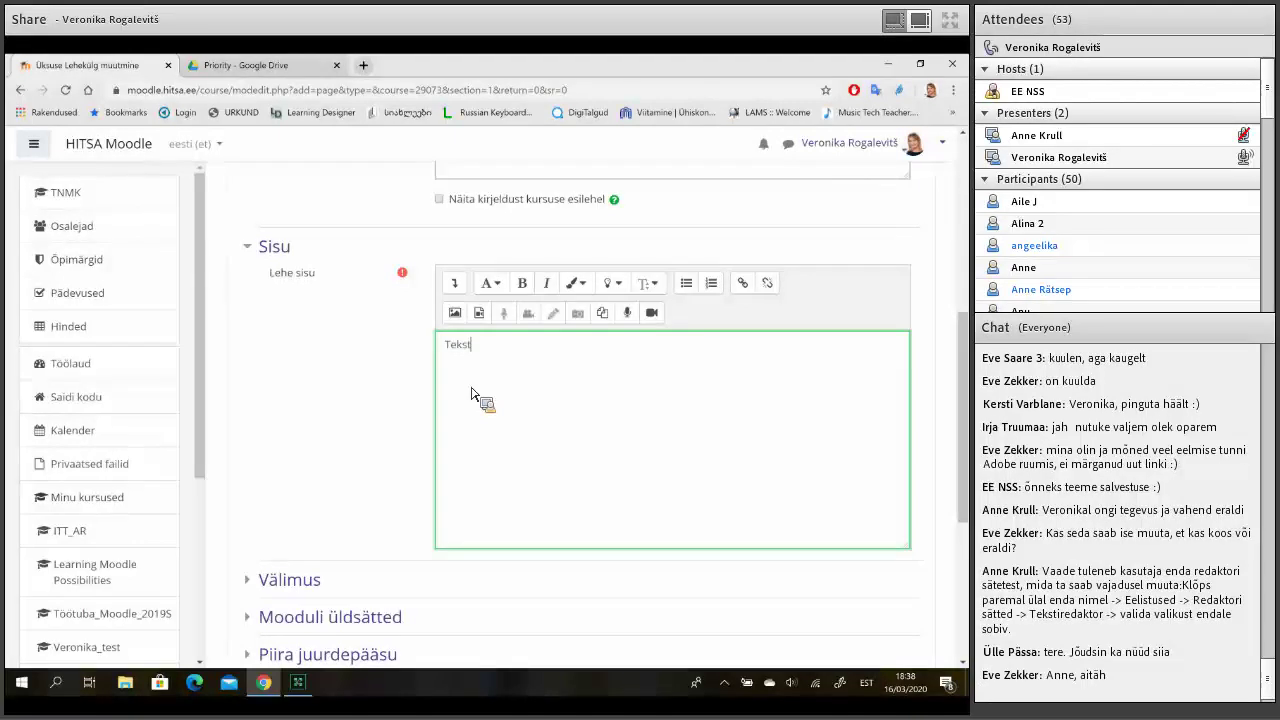
key("Return")
scroll(568, 408, "down", 2)
scroll(568, 408, "up", 2)
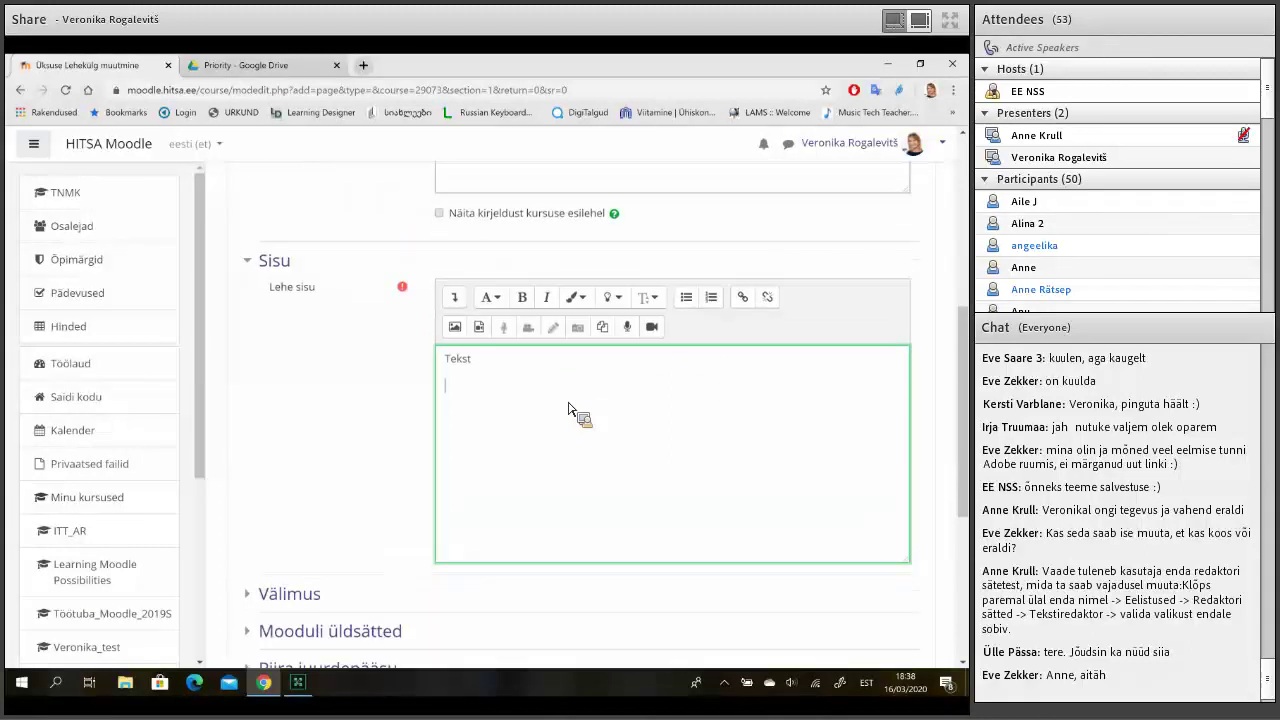
scroll(568, 408, "down", 1)
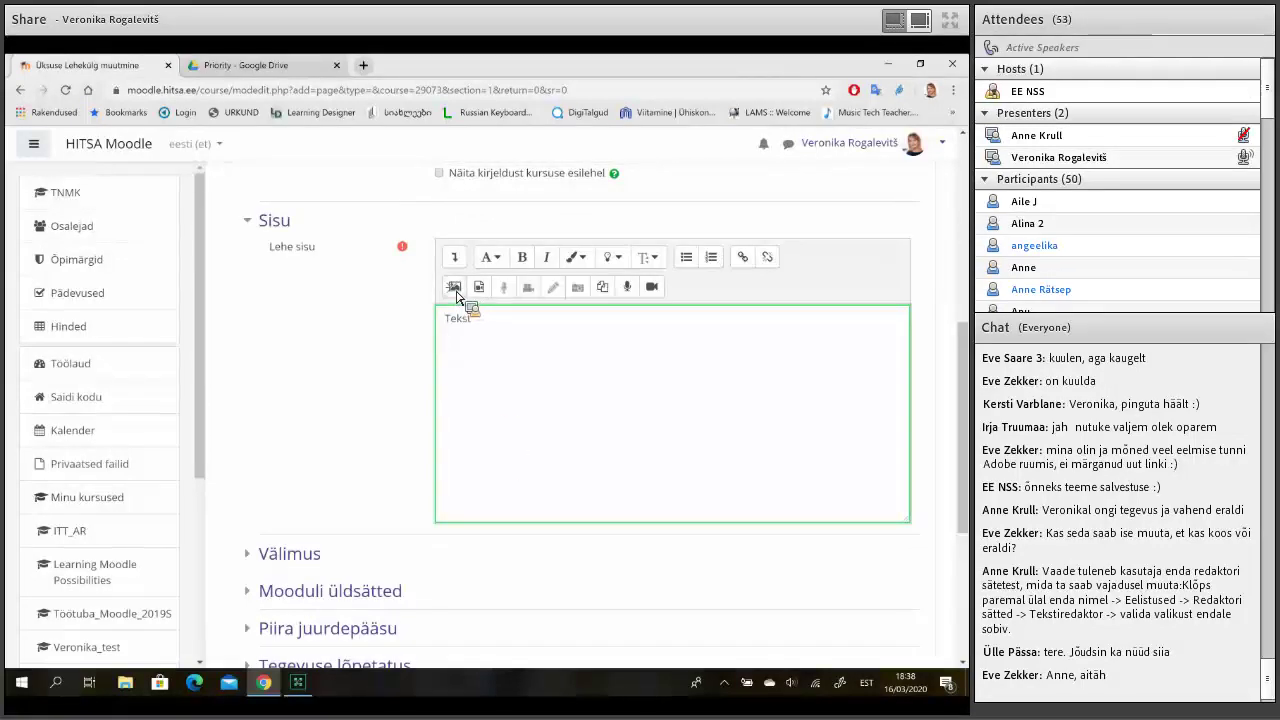
Upload the image Mnu kool.PNG from the computer for insertion into the page content.
left_click(455, 290)
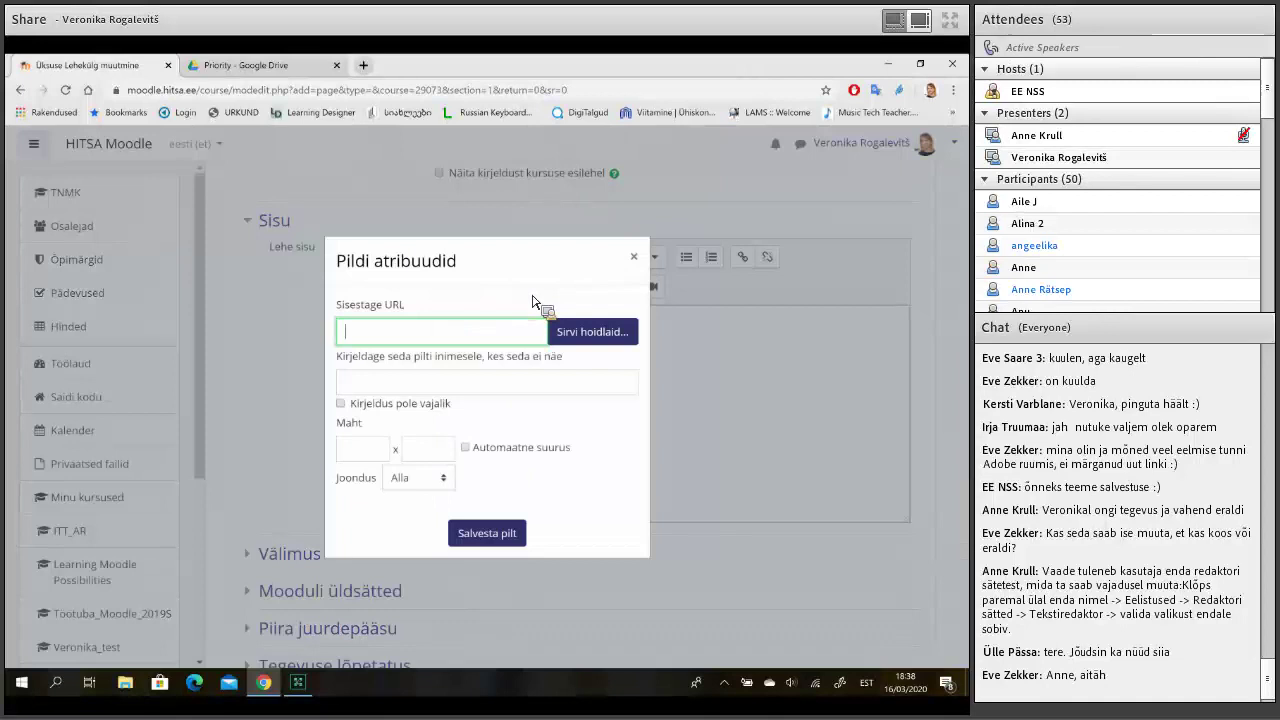
left_click(604, 334)
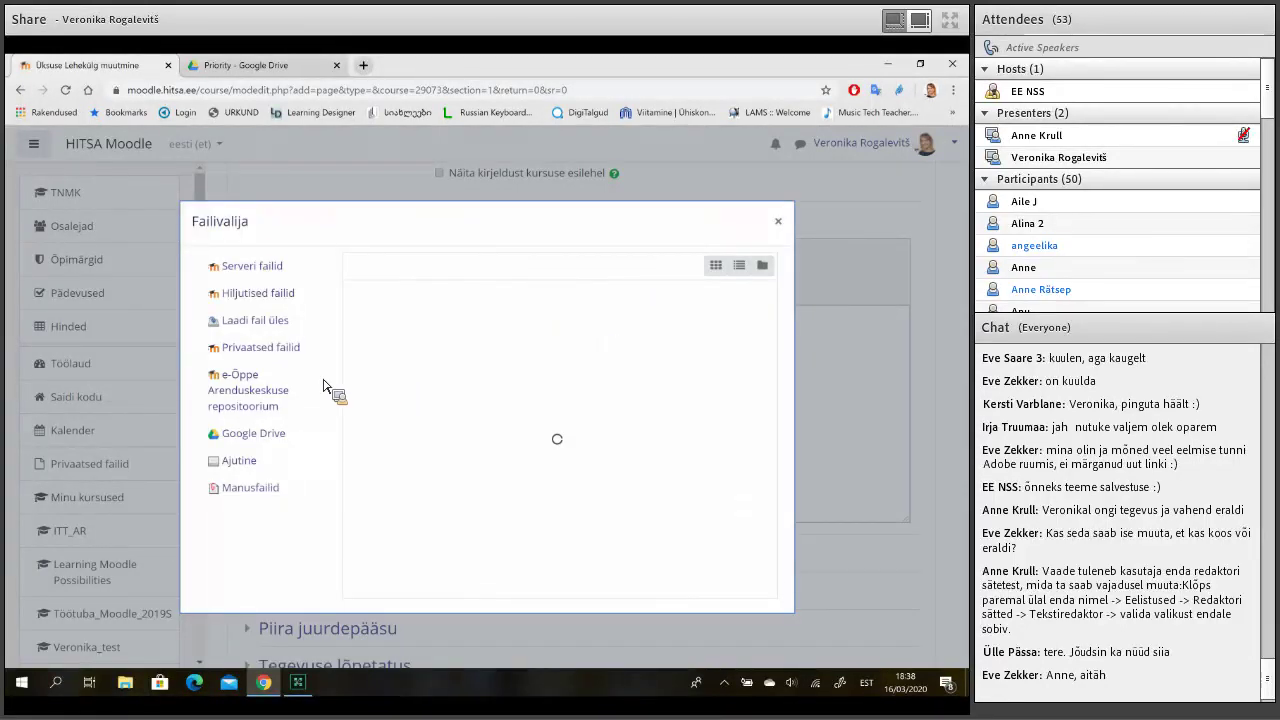
left_click(285, 331)
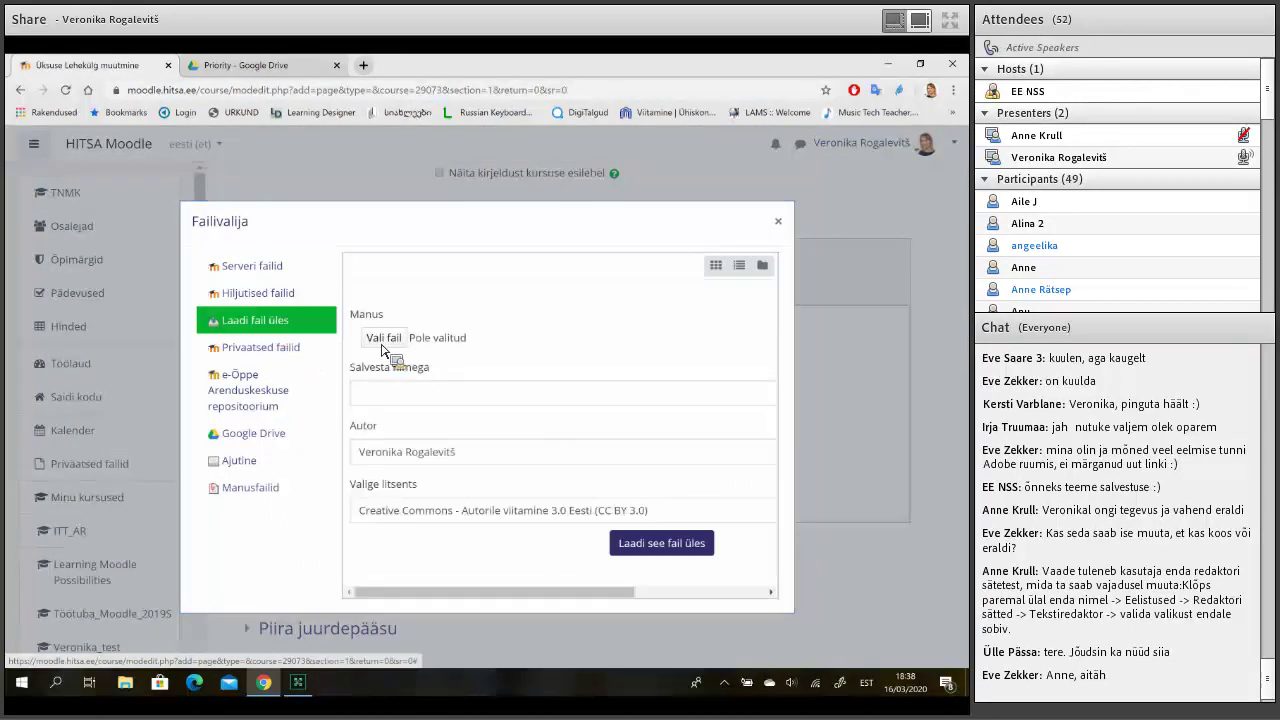
left_click(385, 337)
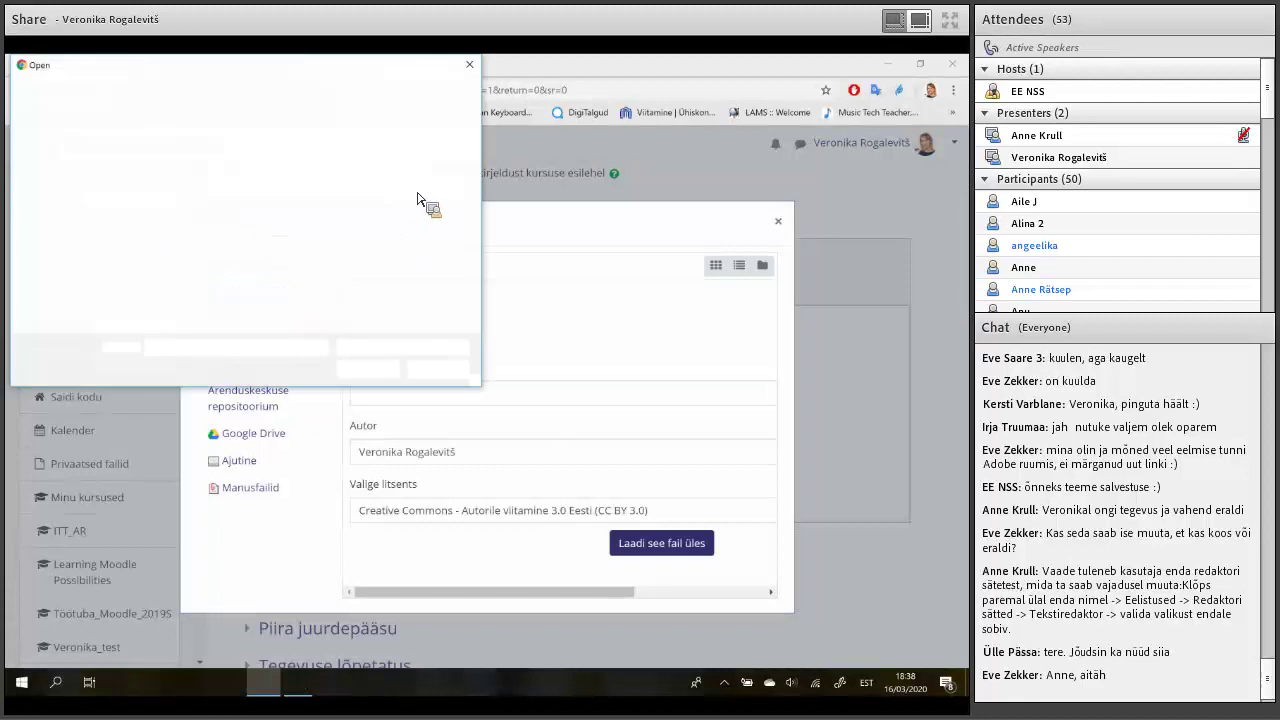
left_click(428, 205)
left_click(364, 369)
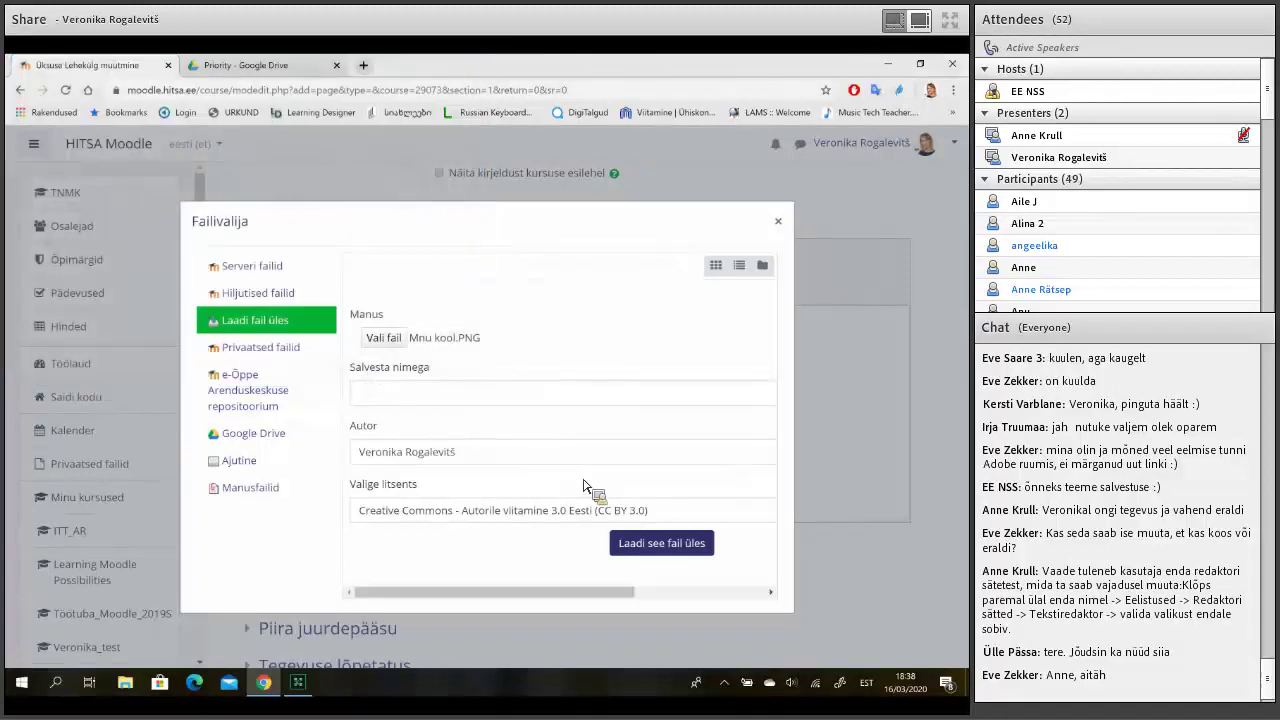
left_click(660, 543)
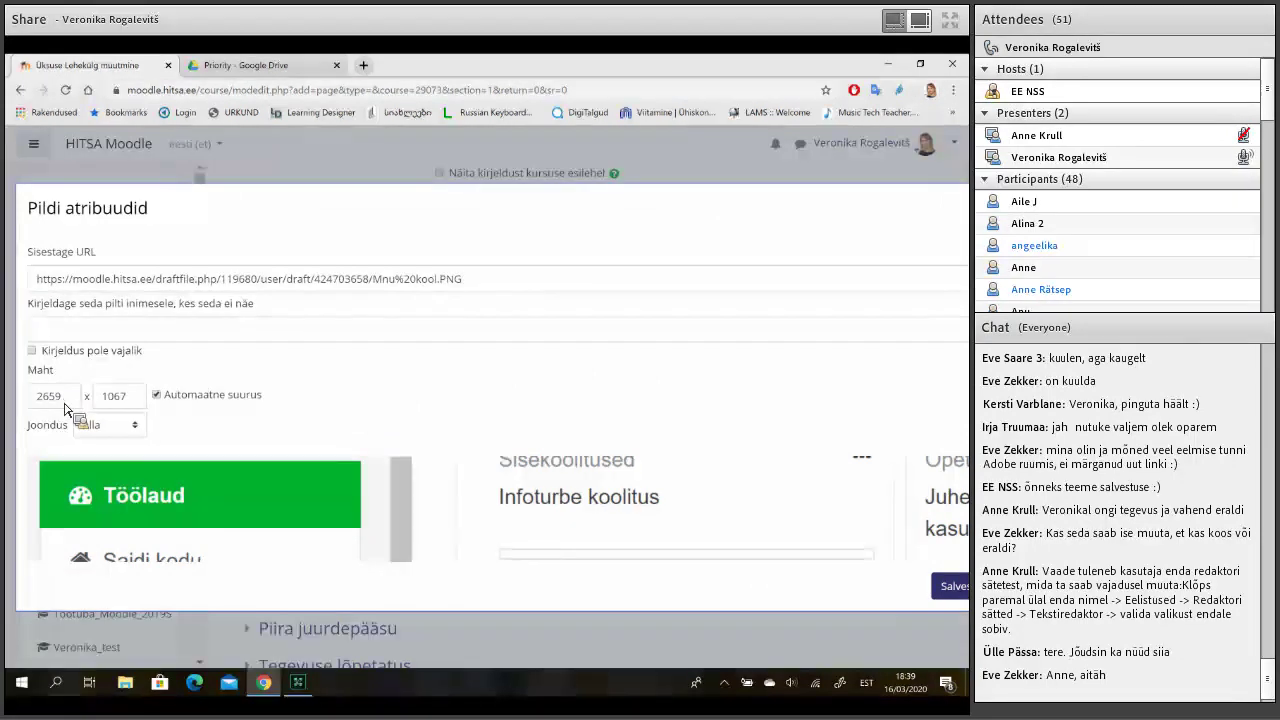
Set the image width to 200 with automatic size kept on, and set its alignment to Vasakule.
left_click(65, 405)
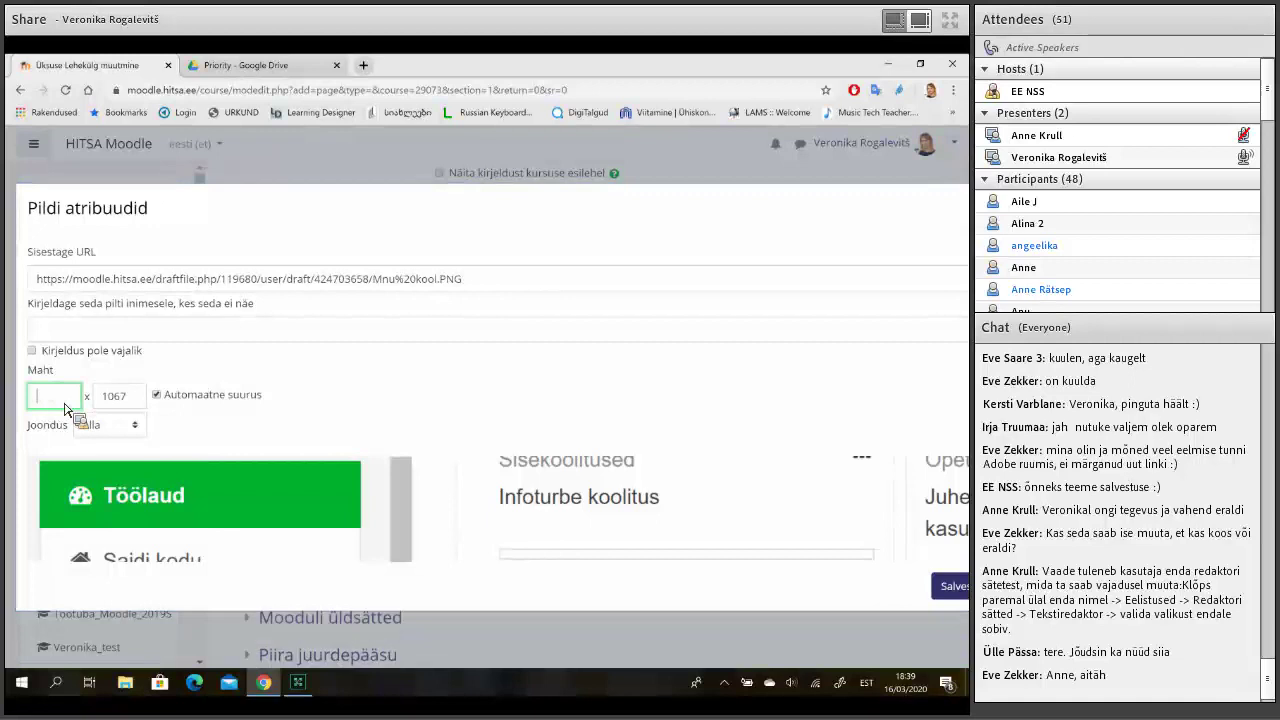
type("00")
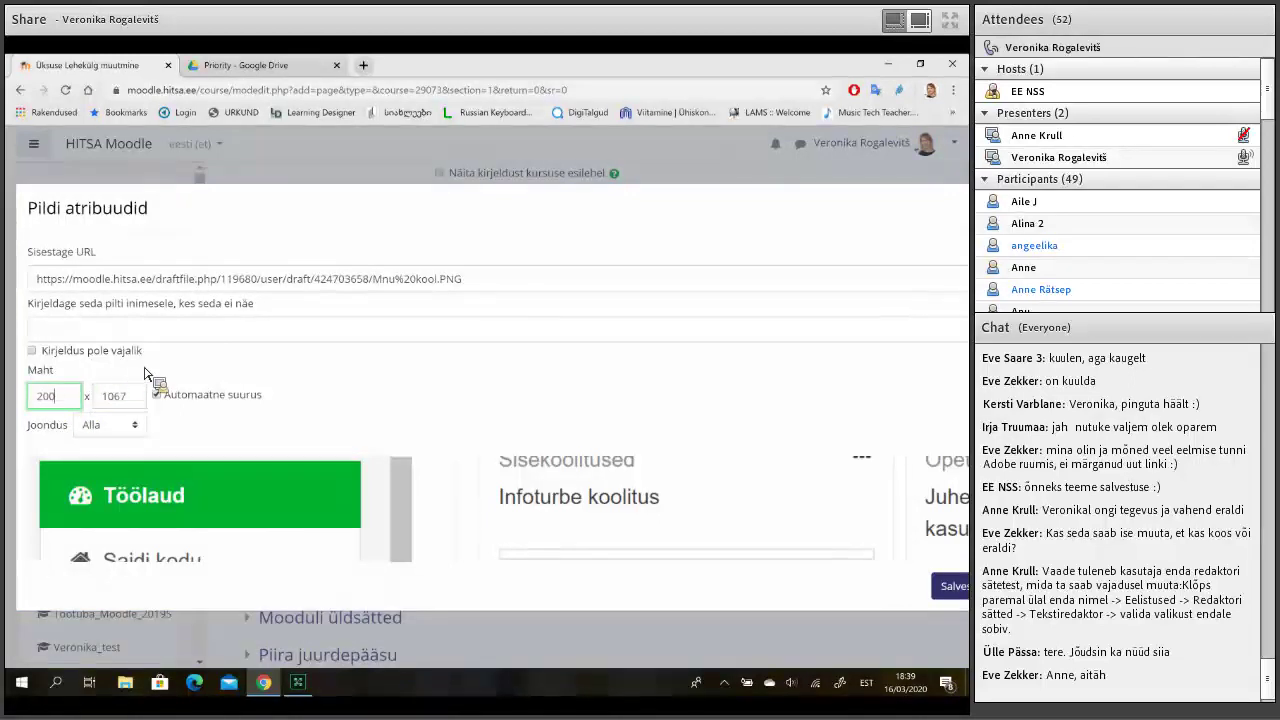
left_click(144, 374)
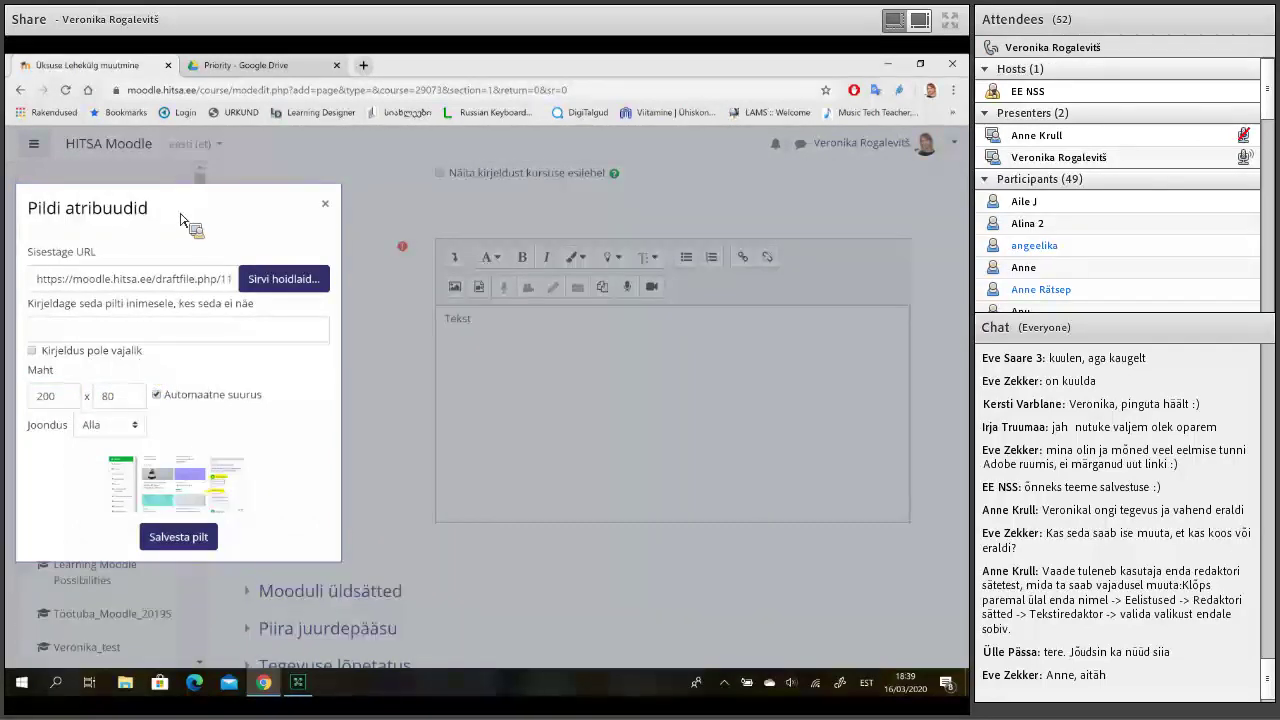
left_click_drag(187, 218, 464, 214)
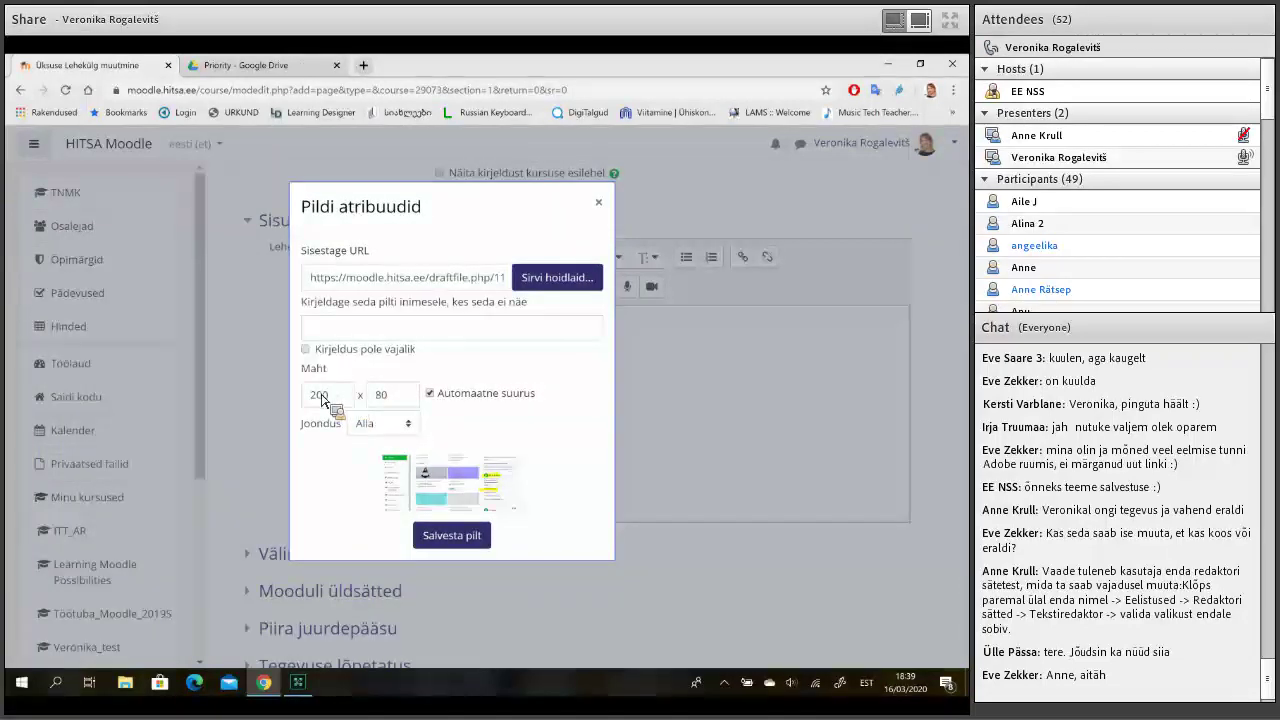
left_click(370, 425)
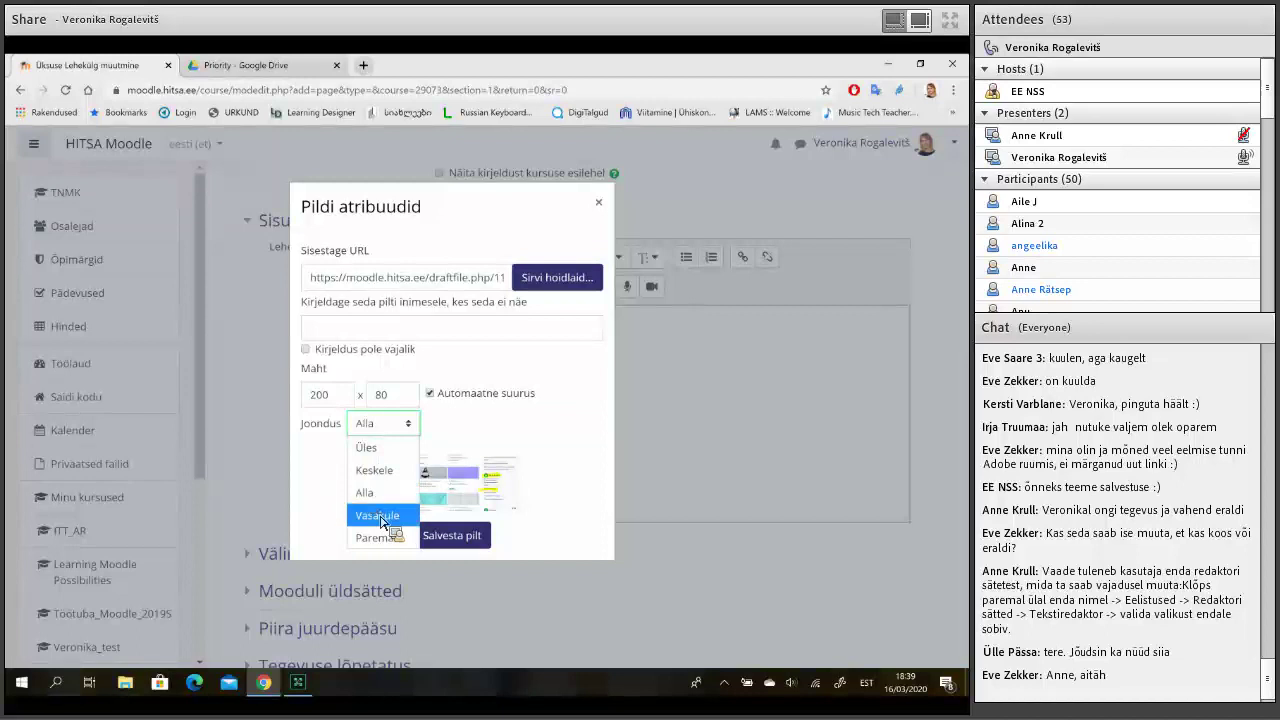
left_click(380, 516)
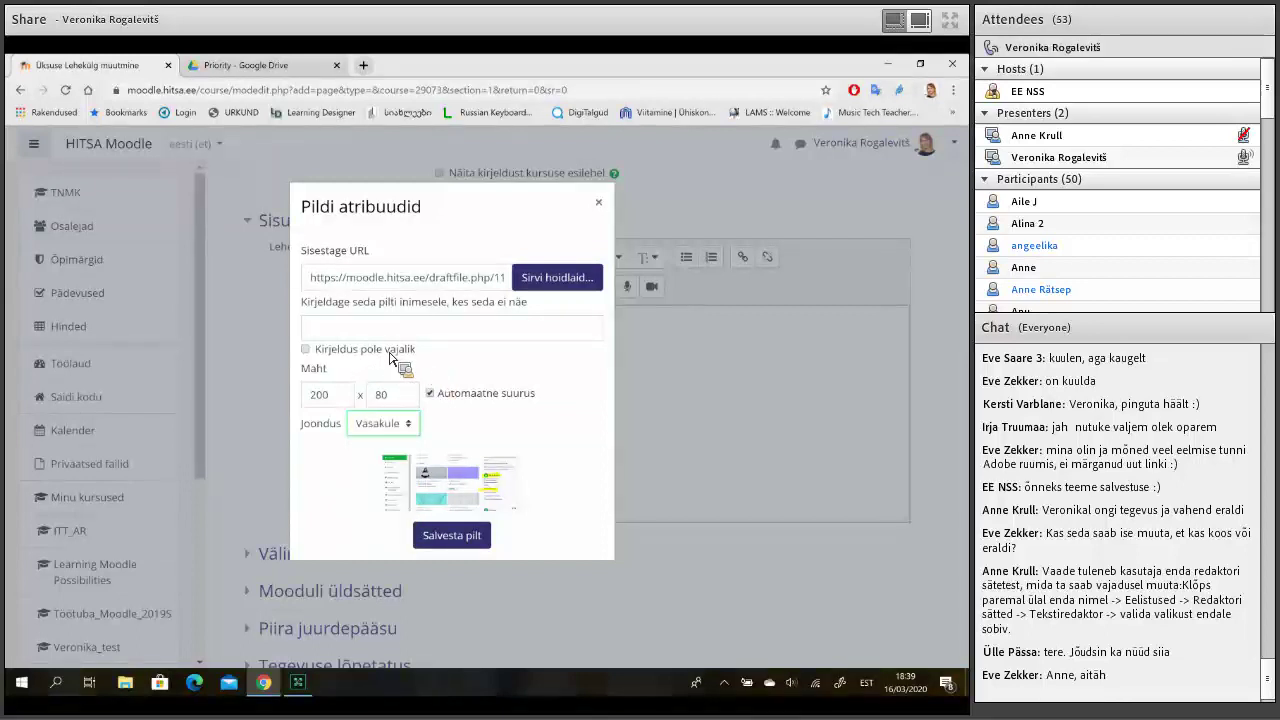
Describe the image as "ekraanipilt", leave Kirjeldus pole vajalik unticked, and save the image into the page content.
left_click(309, 350)
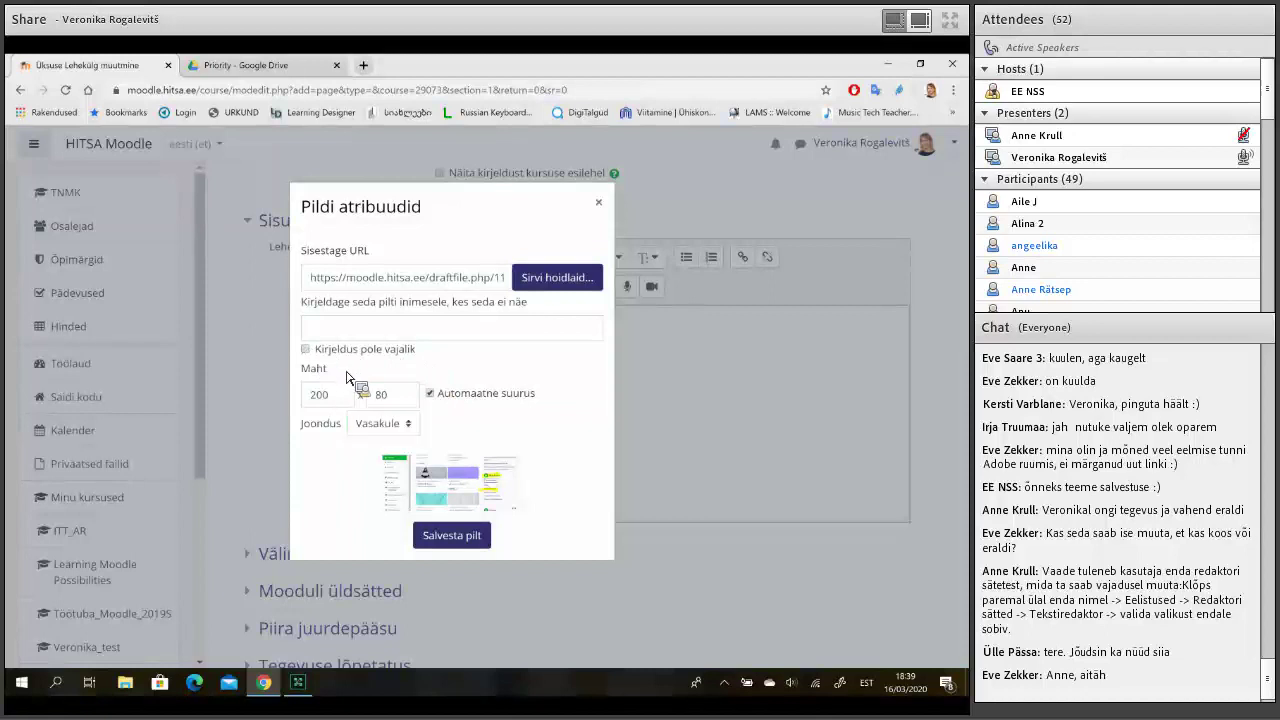
left_click(404, 355)
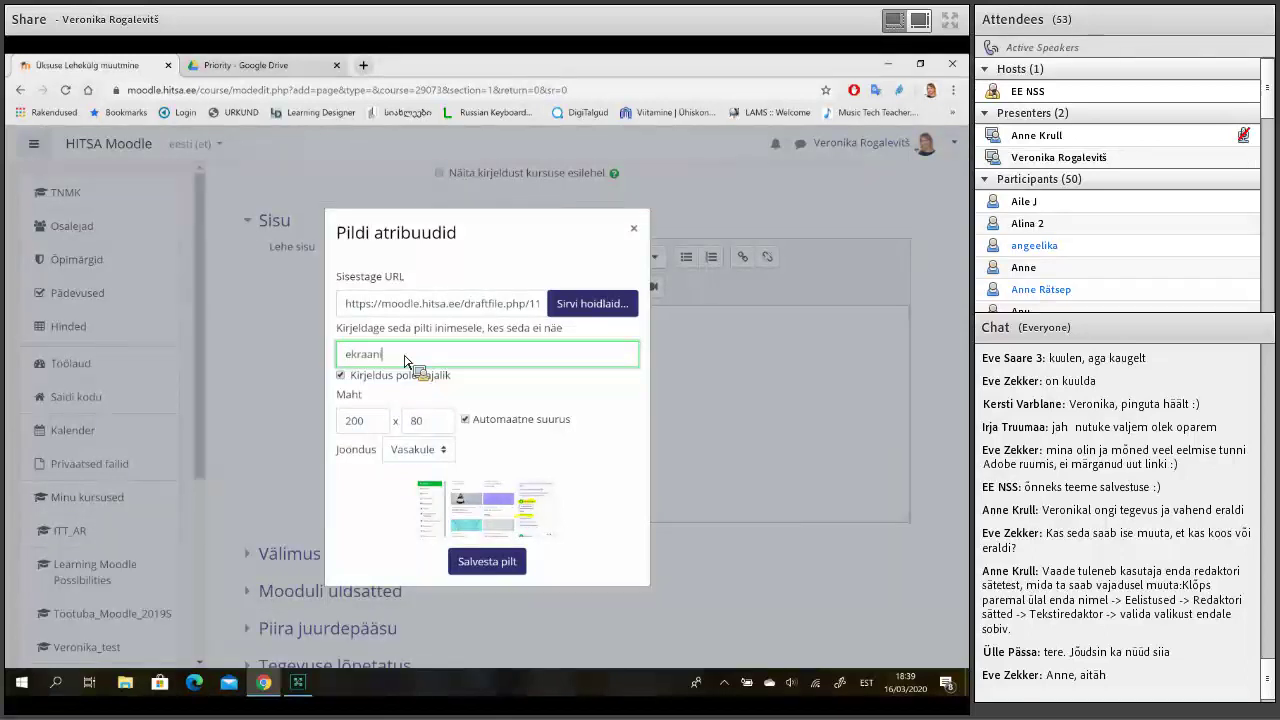
type("pilt")
left_click(348, 386)
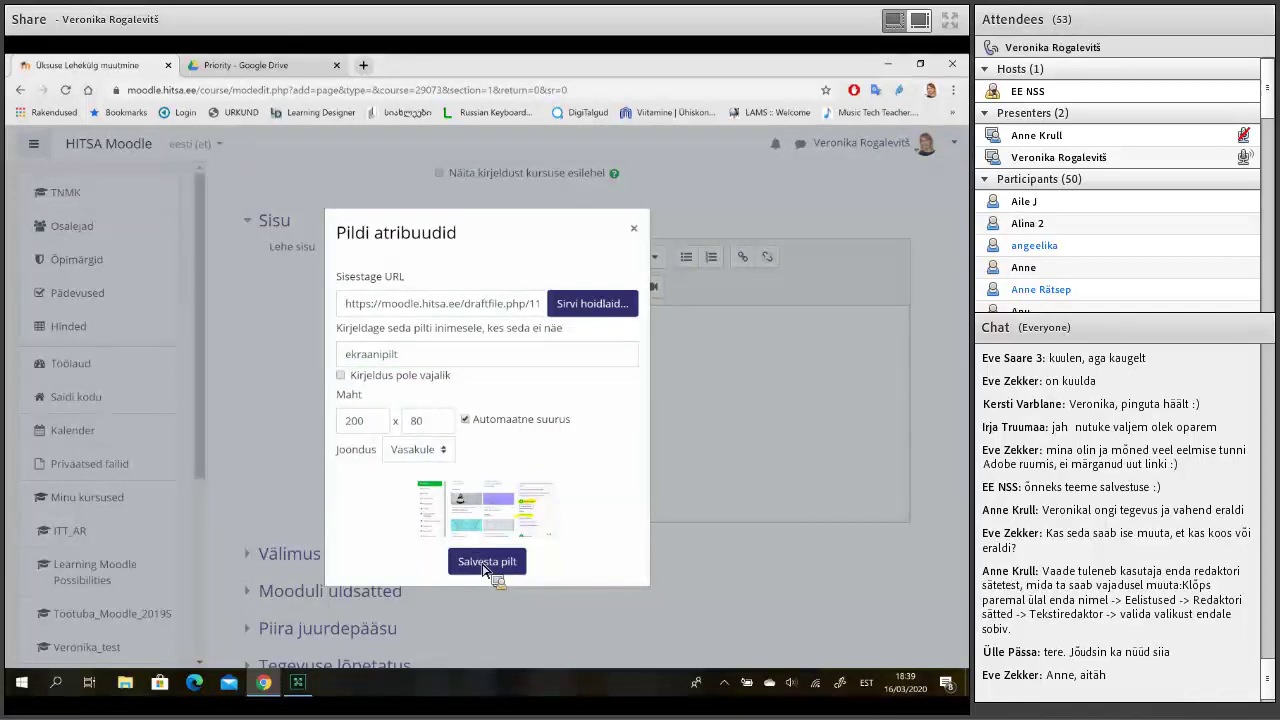
left_click(484, 565)
Select the inserted image, reopen its properties to review them, and close them without changes.
mouse_move(521, 386)
left_mouse_down()
mouse_move(608, 371)
mouse_move(643, 409)
mouse_move(530, 378)
left_mouse_up()
left_click(530, 378)
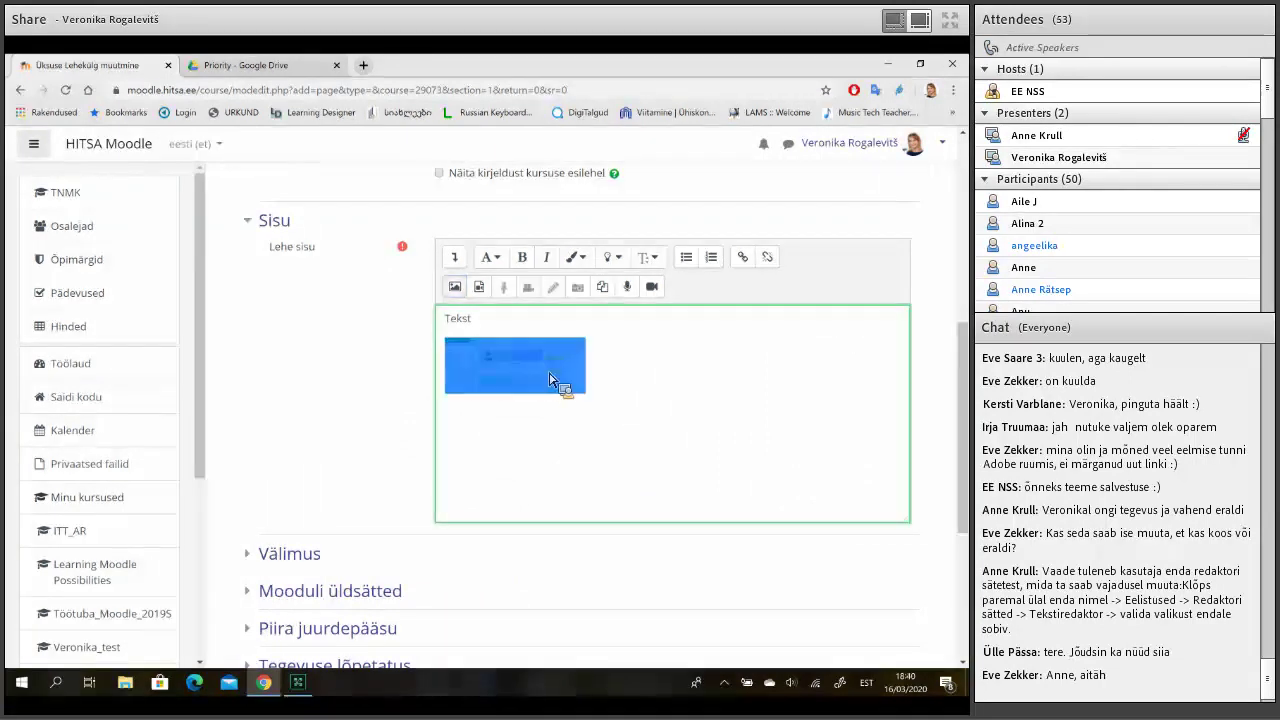
left_click(634, 389)
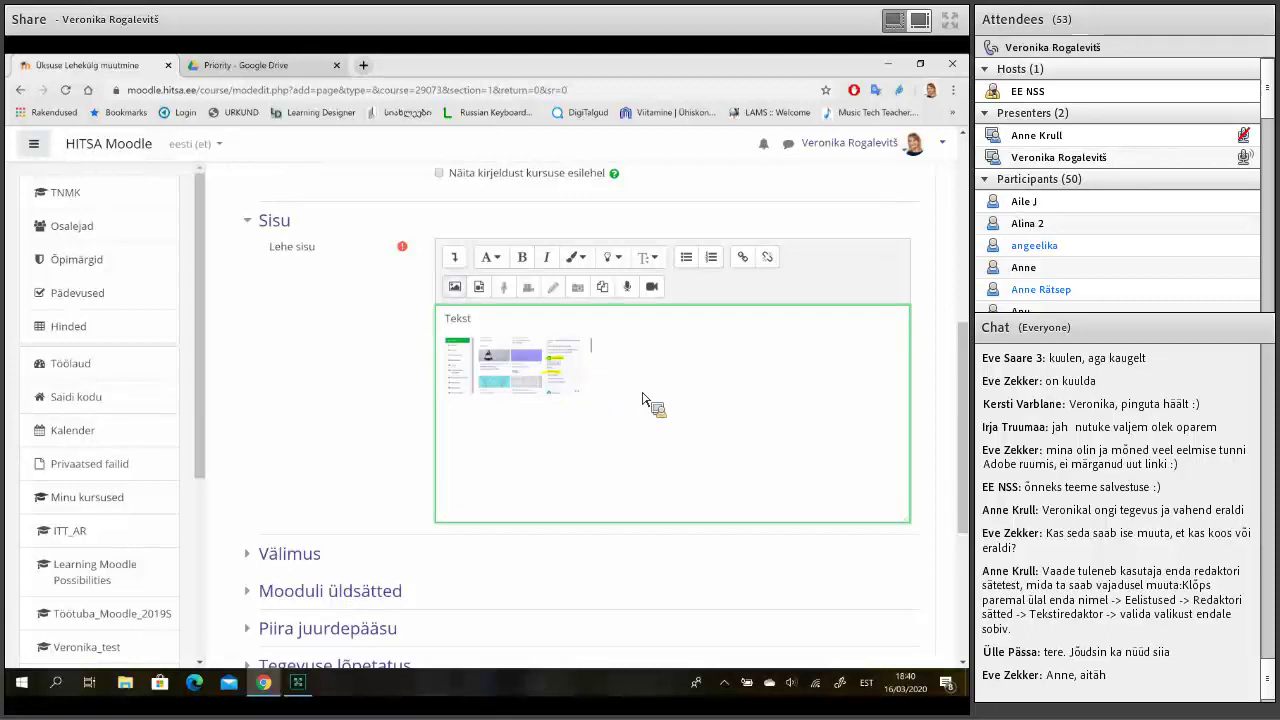
left_click(528, 388)
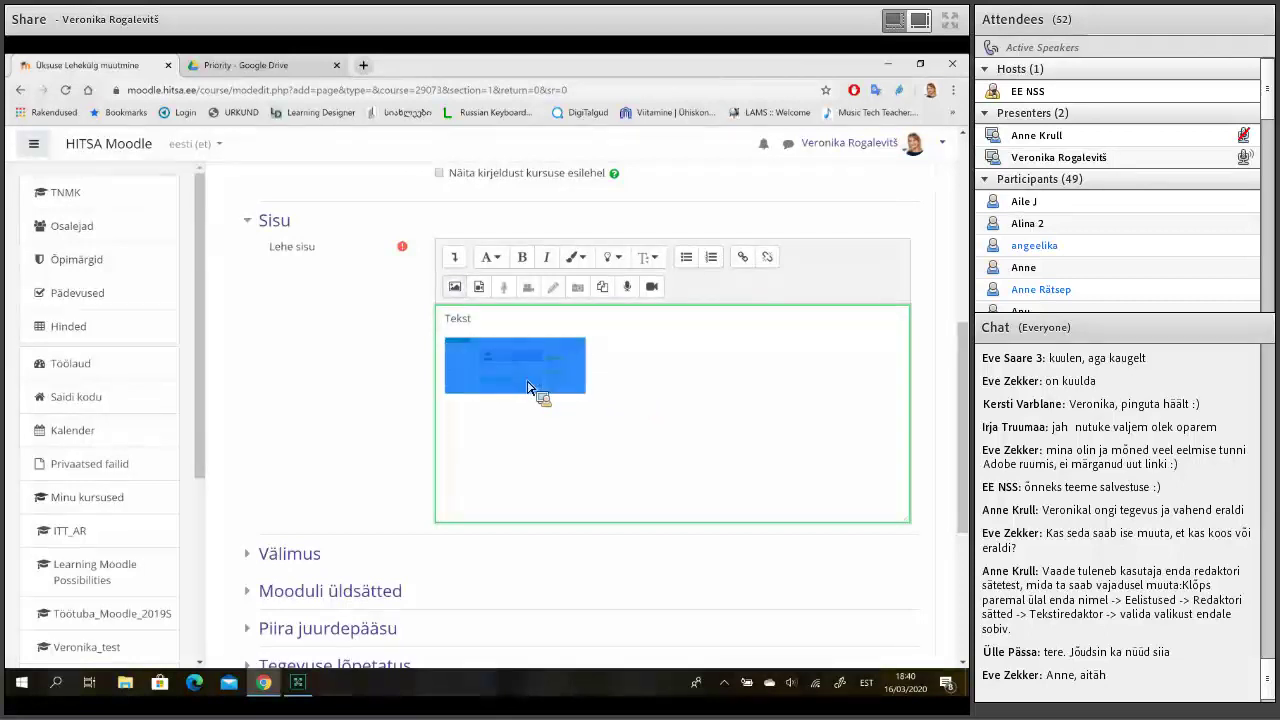
left_click(455, 289)
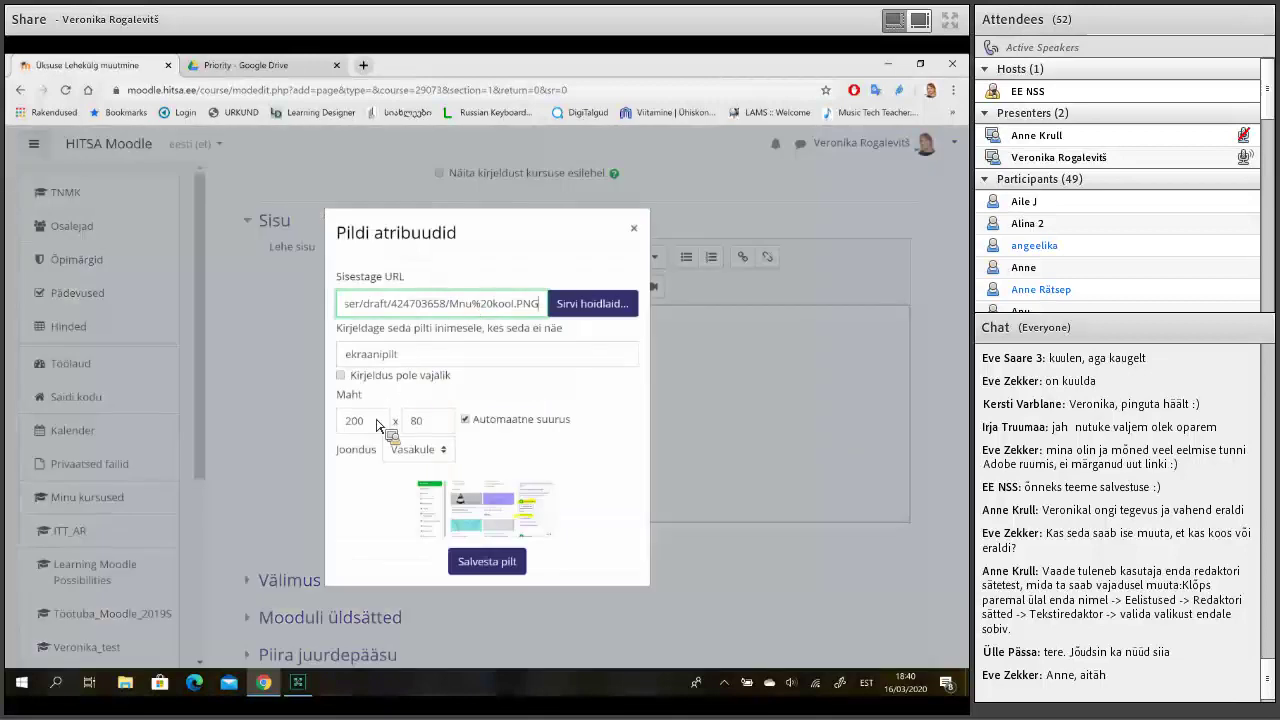
left_click(634, 230)
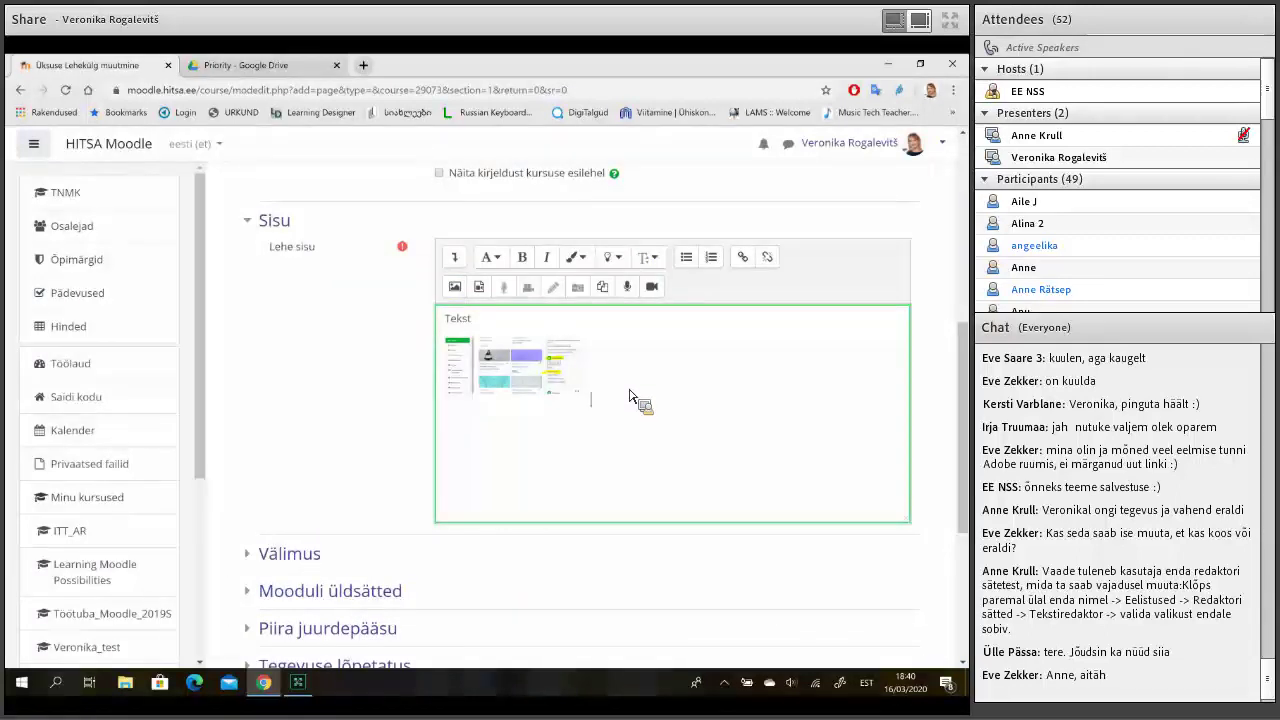
left_click(286, 65)
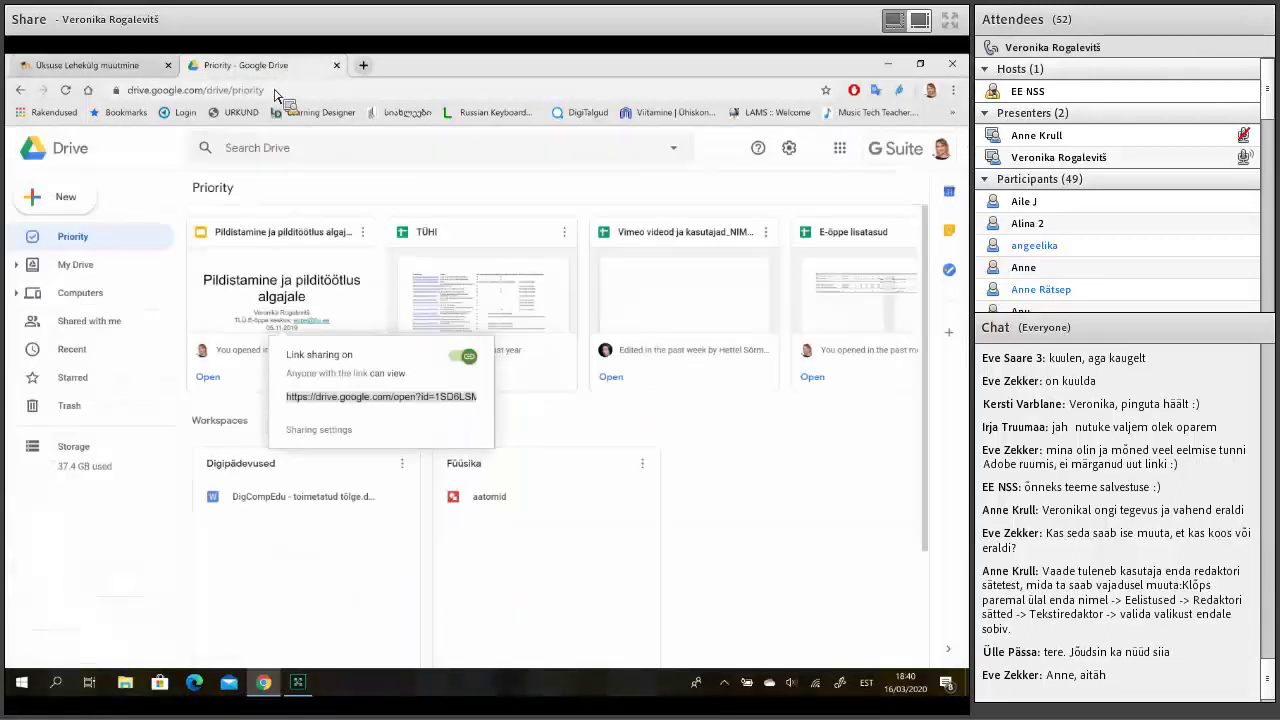
left_click(60, 66)
left_click_drag(60, 66, 490, 470)
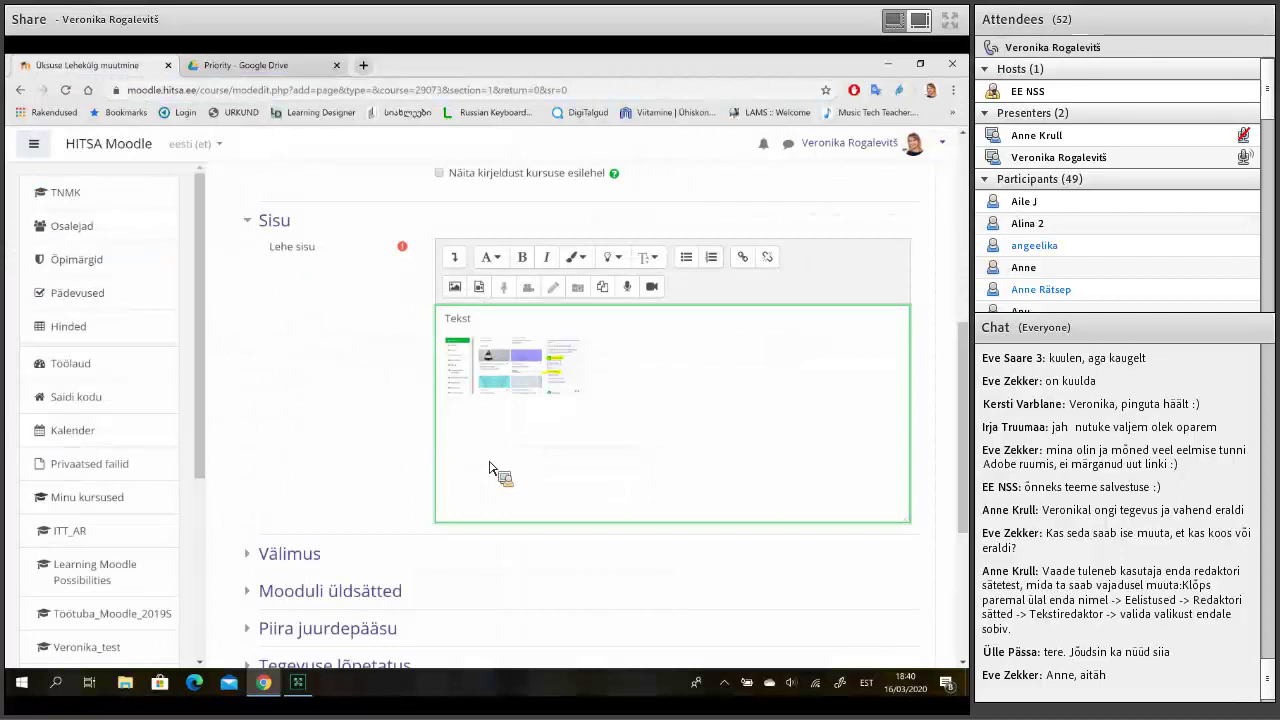
Open youtube.com in a new browser tab and search for "moodle" videos.
left_click_drag(490, 470, 372, 72)
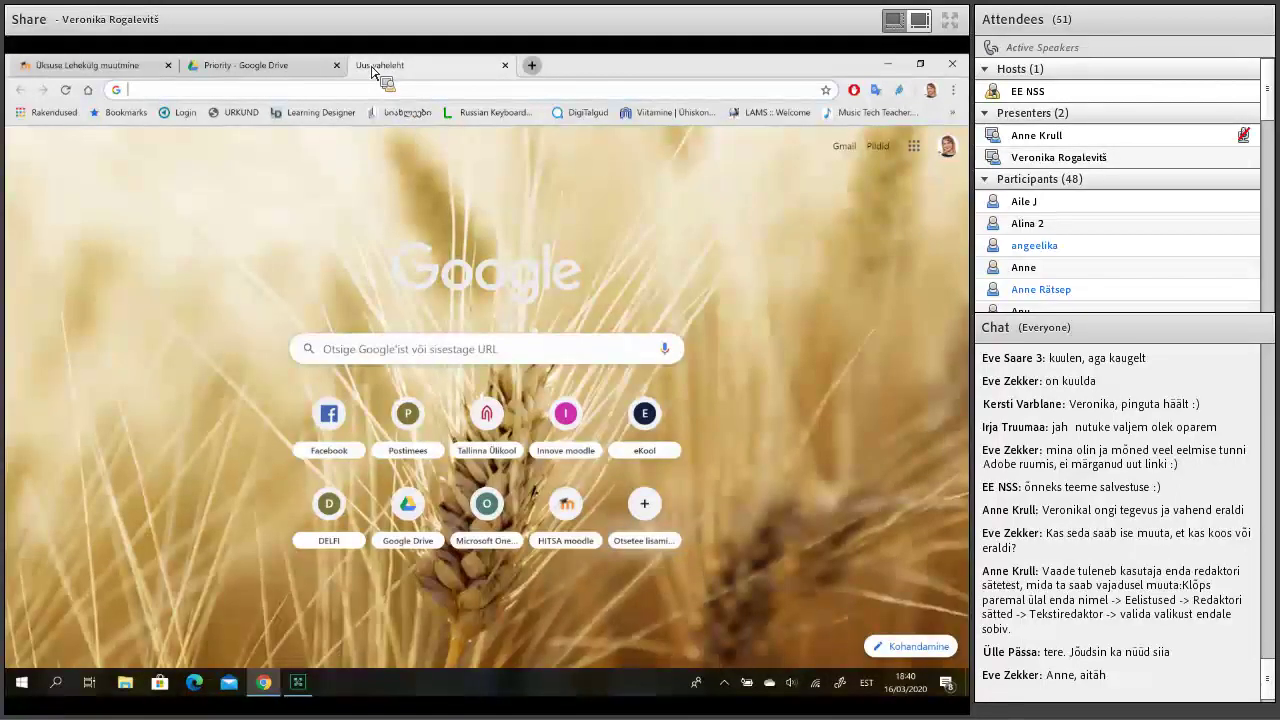
type("youtube.com")
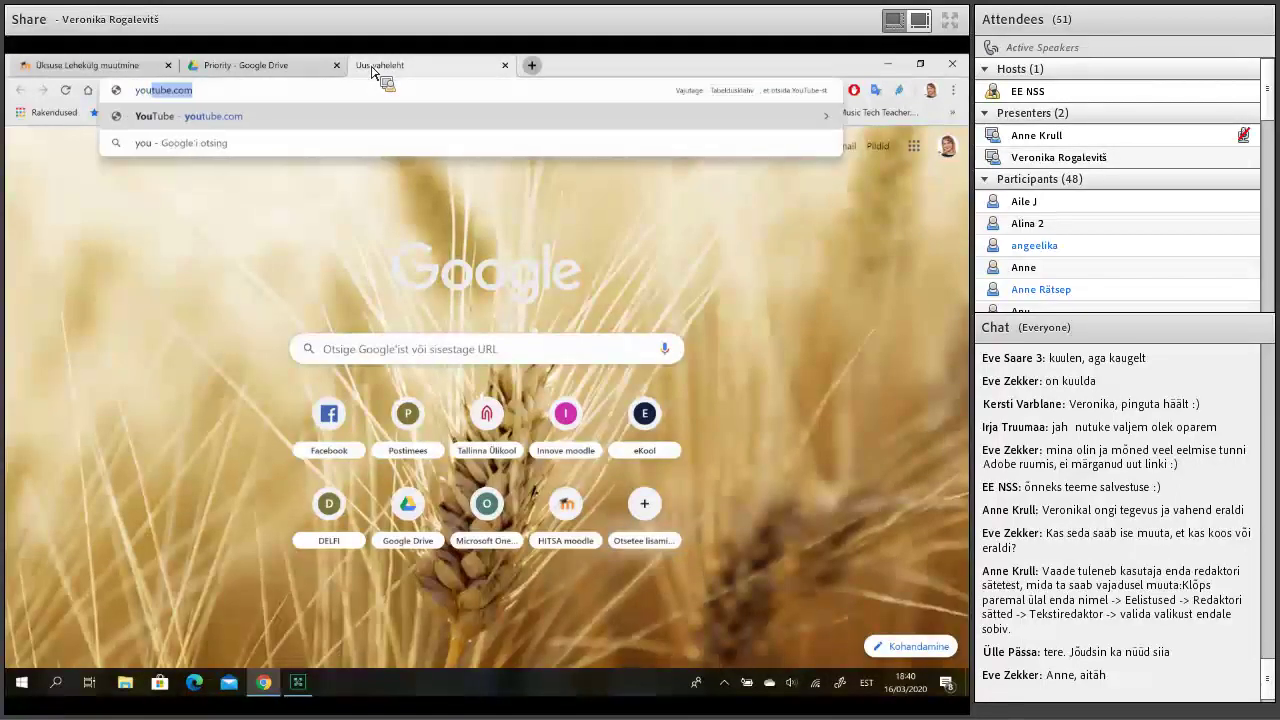
key("Return")
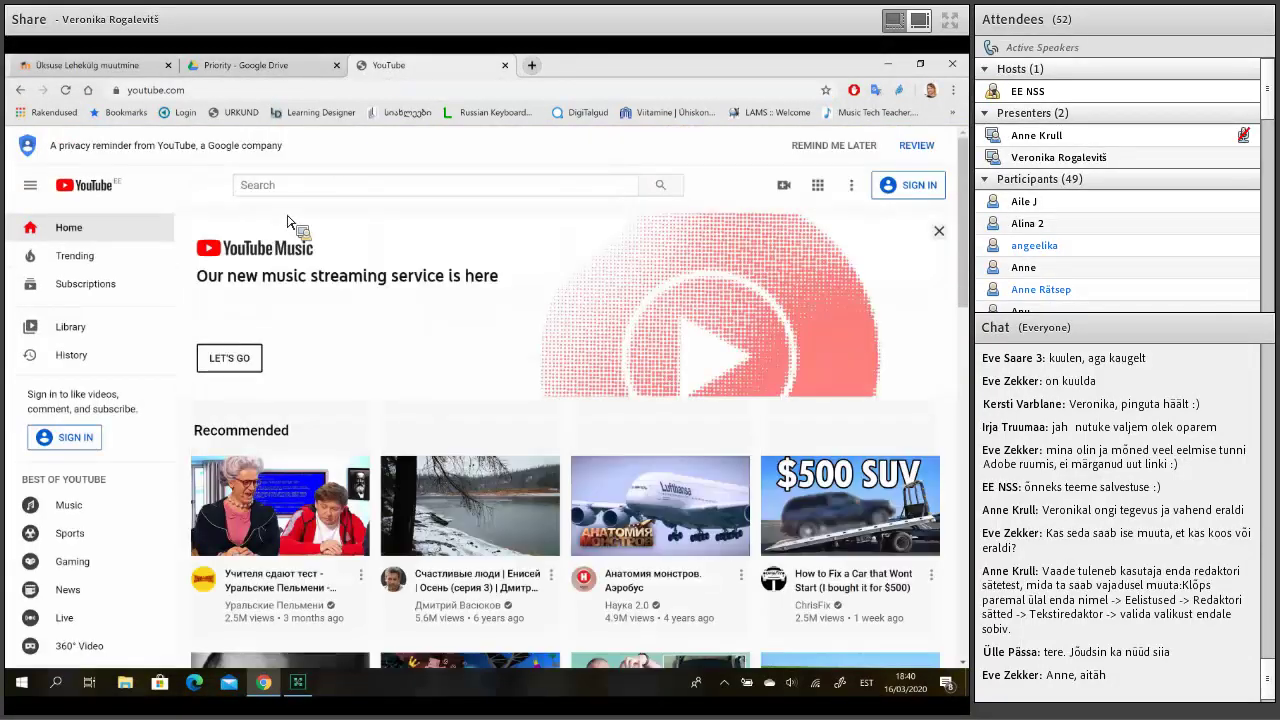
left_click(292, 188)
type("moodle")
key("Return")
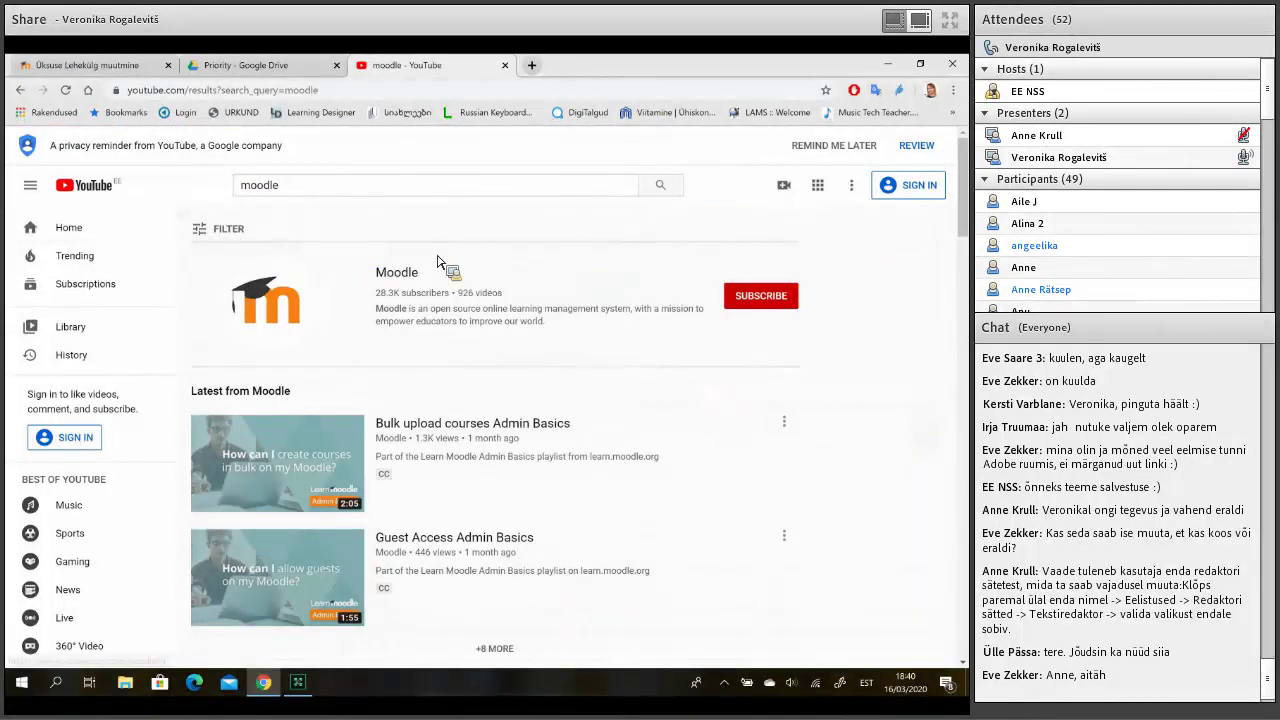
Open the "Moodle 3.8 Overview" video from the search results, pause it, and copy its embed code.
scroll(437, 262, "down", 4)
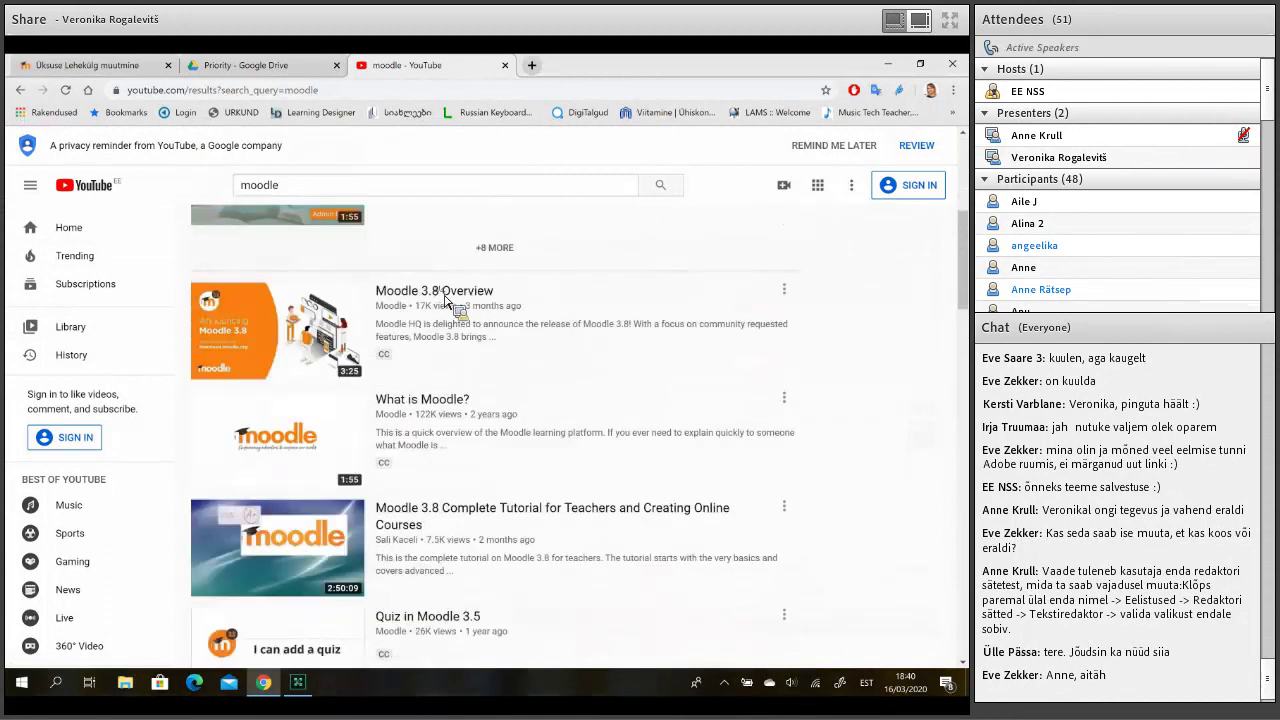
left_click(444, 300)
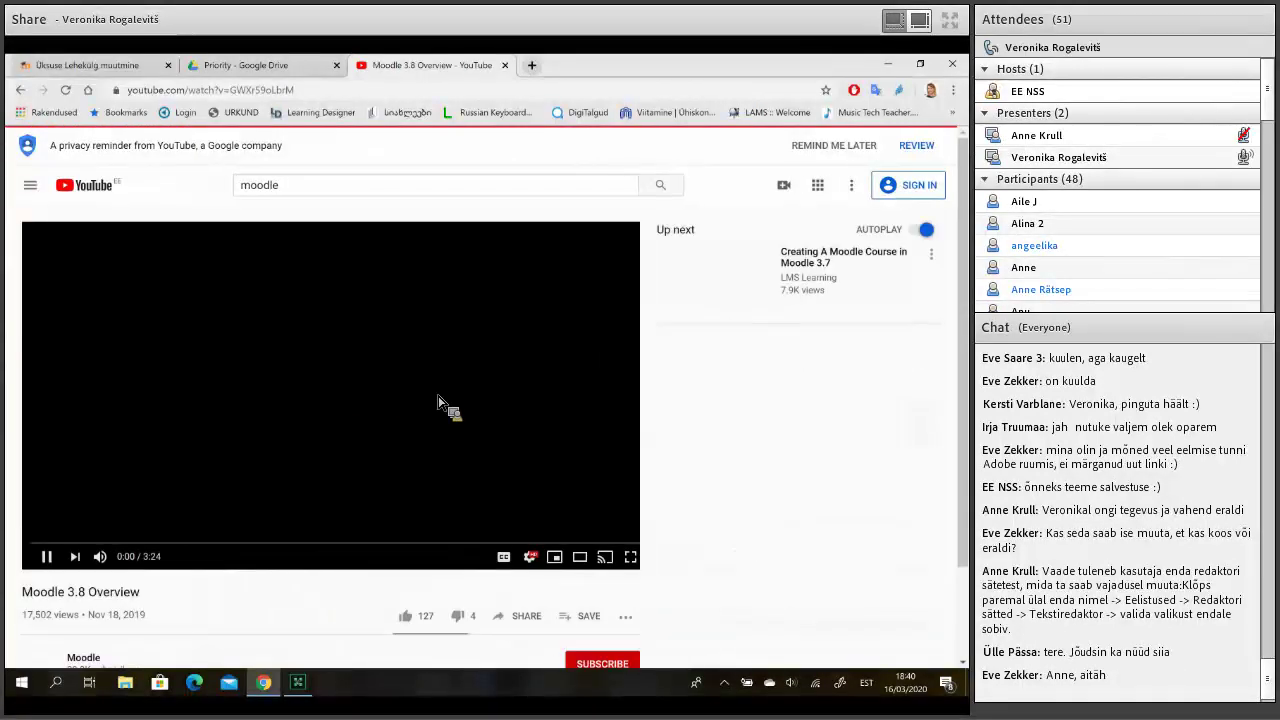
left_click(48, 446)
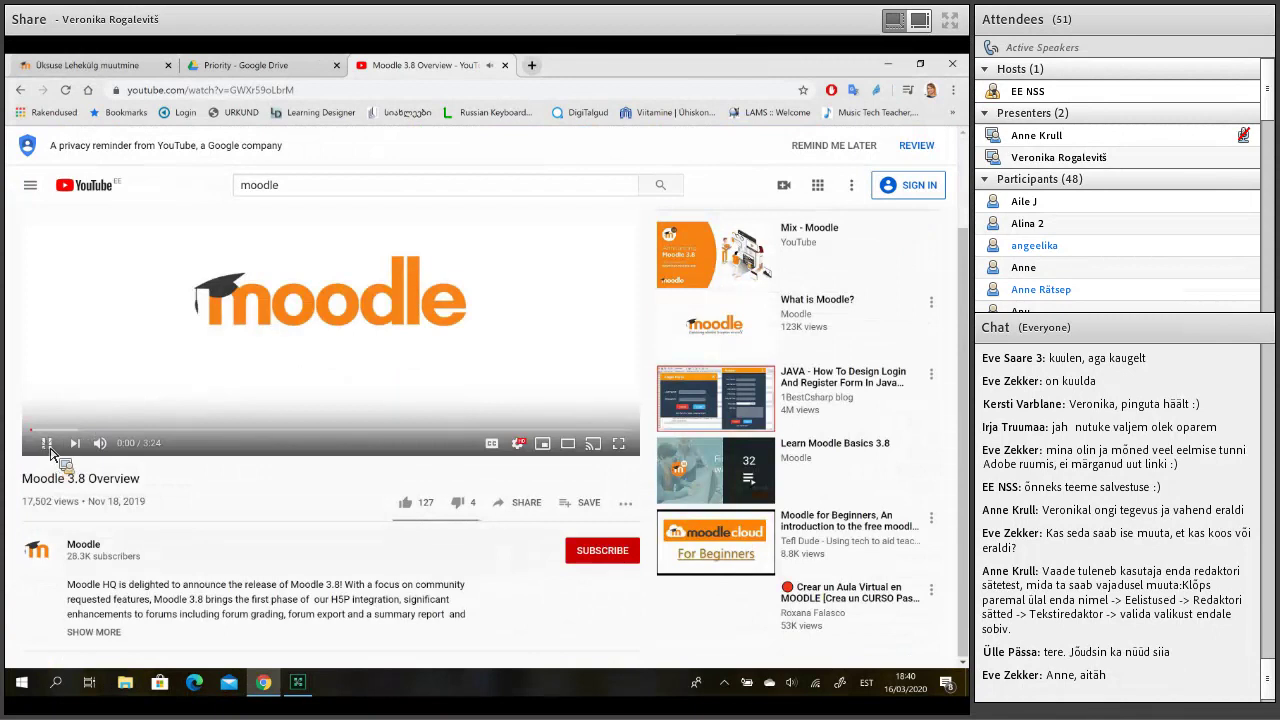
right_click(404, 324)
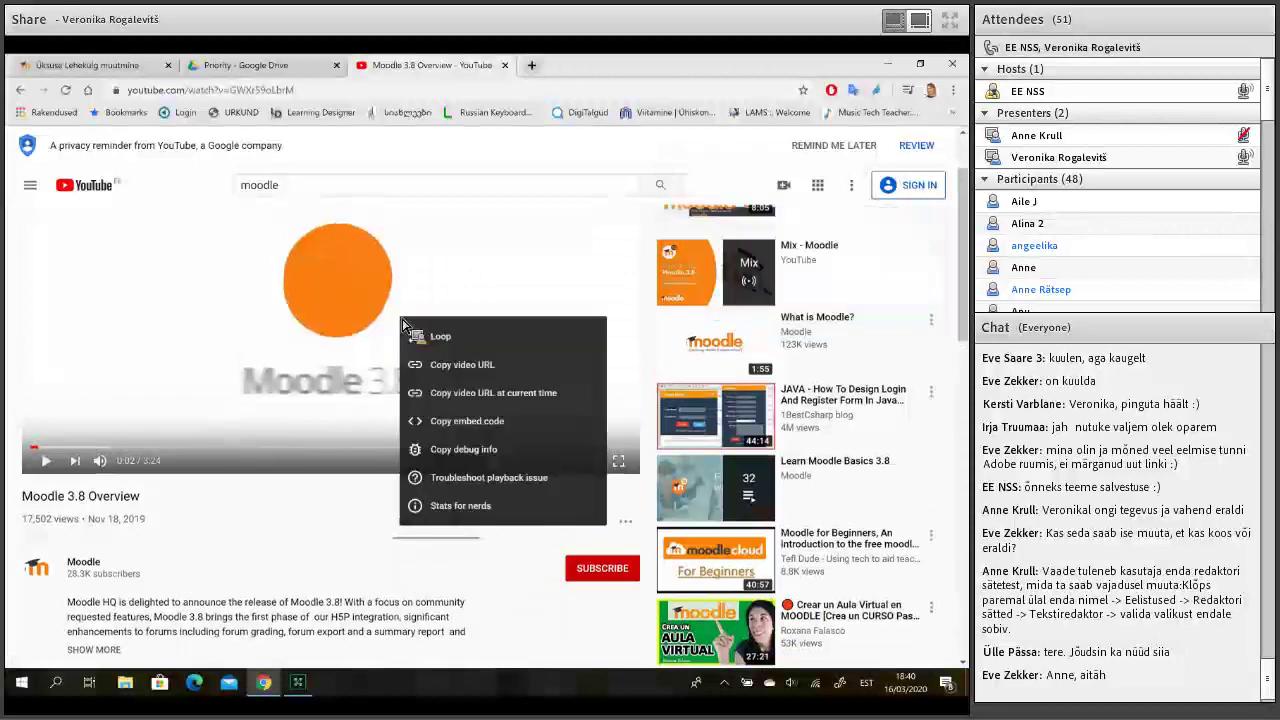
left_click(497, 422)
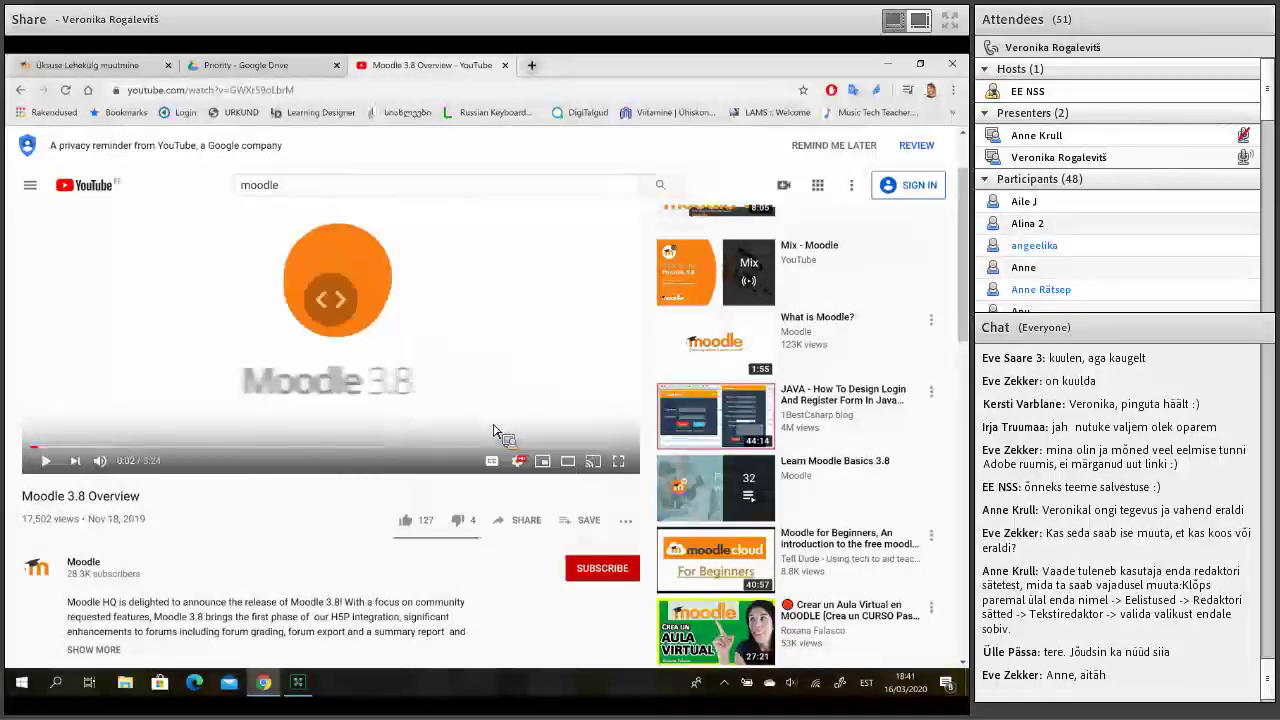
Back in the Moodle page form, paste the video's iframe embed code below the existing HTML source of Lehe sisu and return to the visual view.
left_click(108, 64)
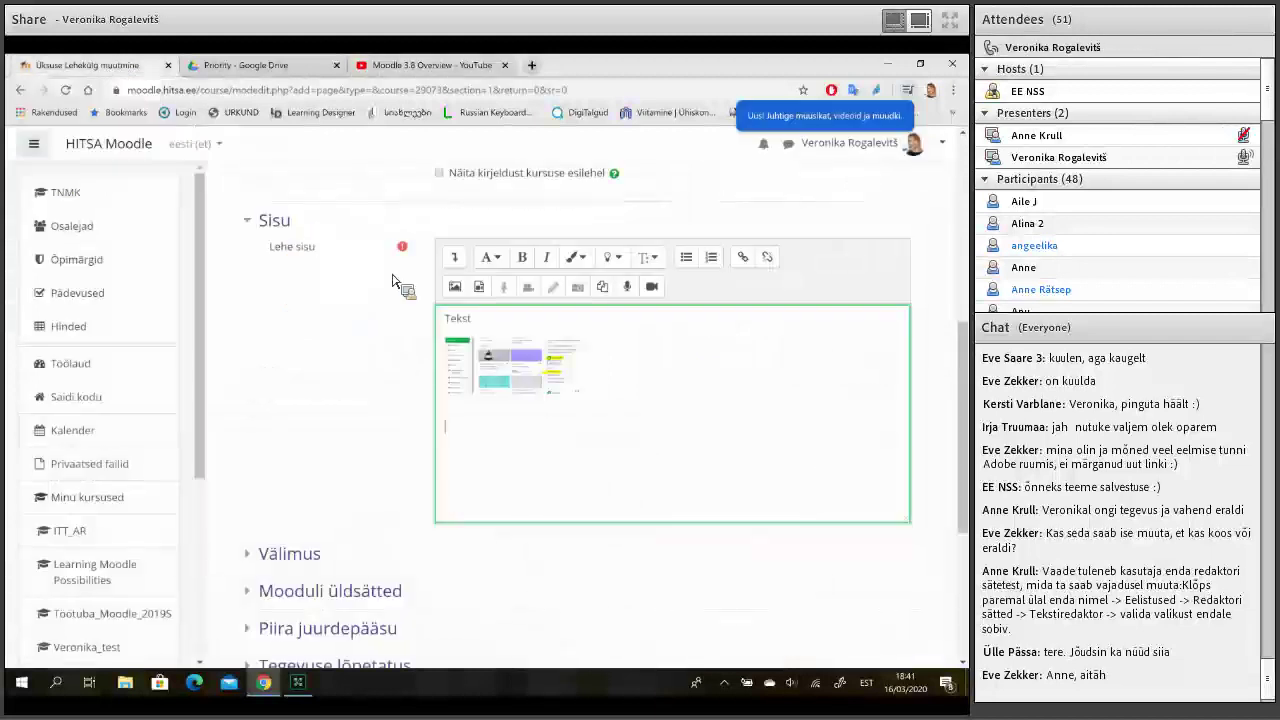
left_click(453, 257)
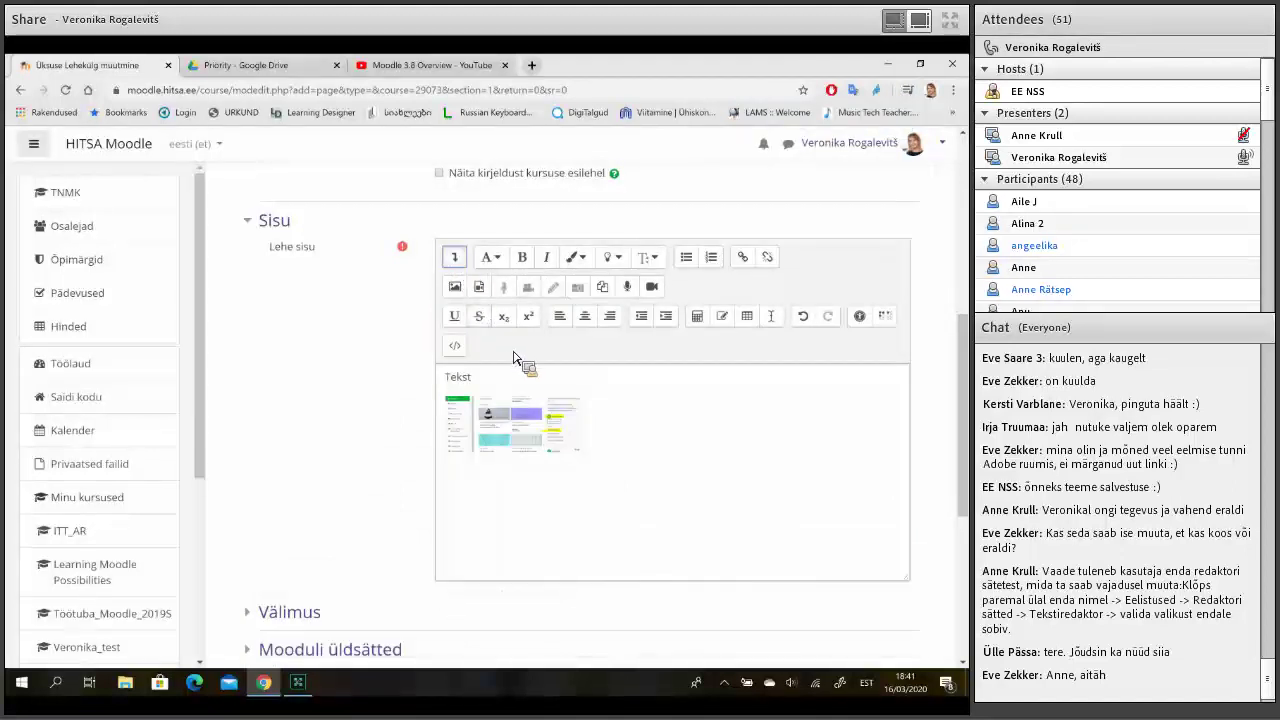
left_click(455, 349)
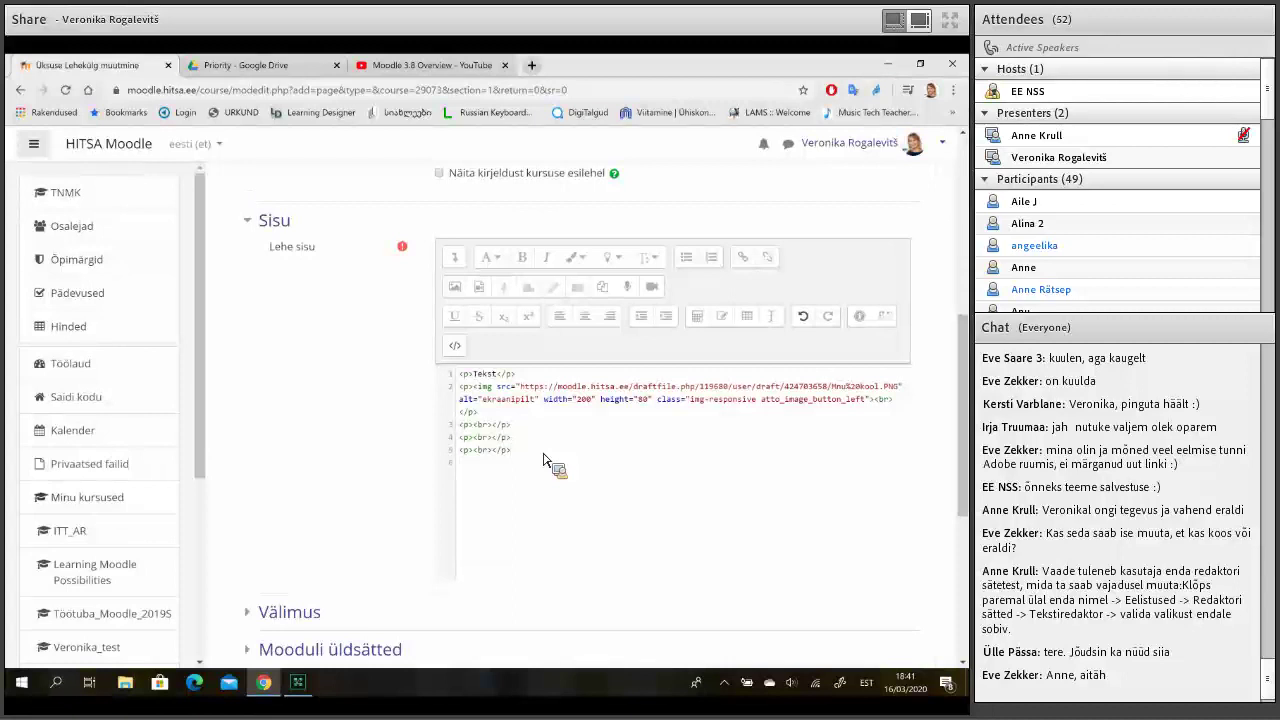
type("<iframe width=\"877\" height=\"493\" src=\"https://www.youtube.com/embed/GWXrS9oLbrM\" frameborder=\"0\" allow=\"accelerometer; autoplay; encrypted-media; gyroscope; picture-in-picture\" allowfullscreen></iframe>")
scroll(586, 508, "down", 1)
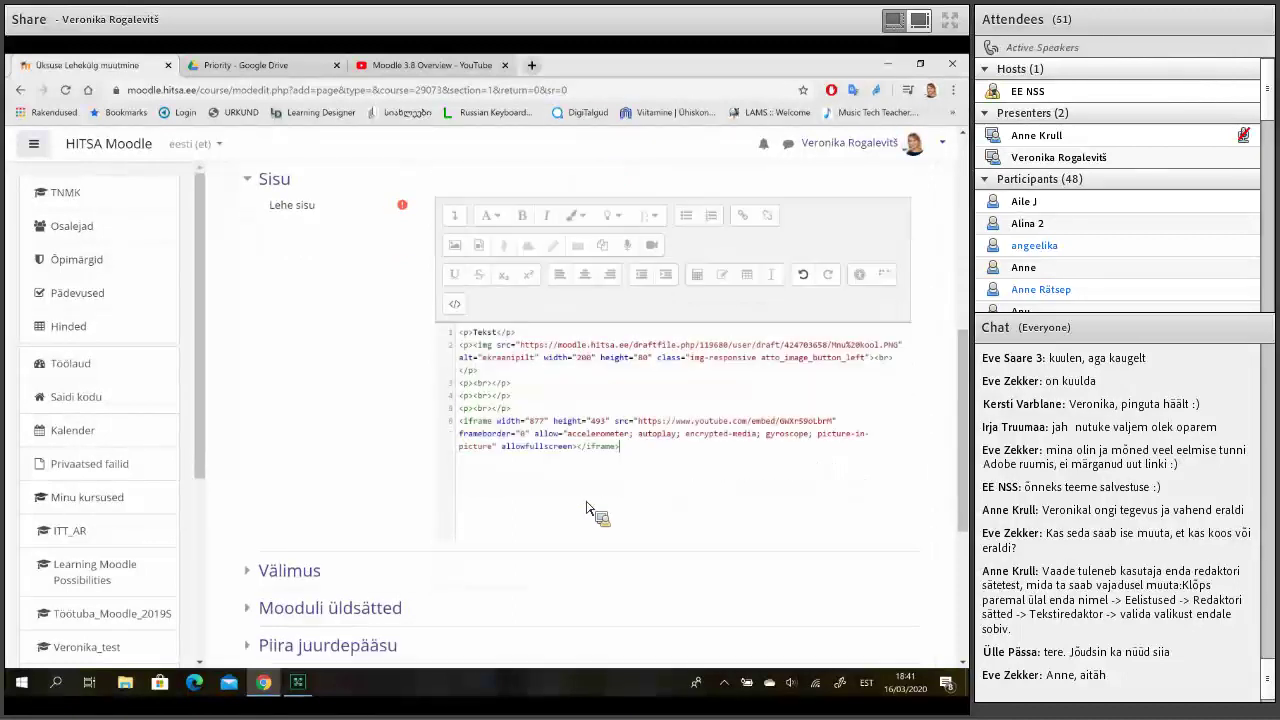
left_click(455, 303)
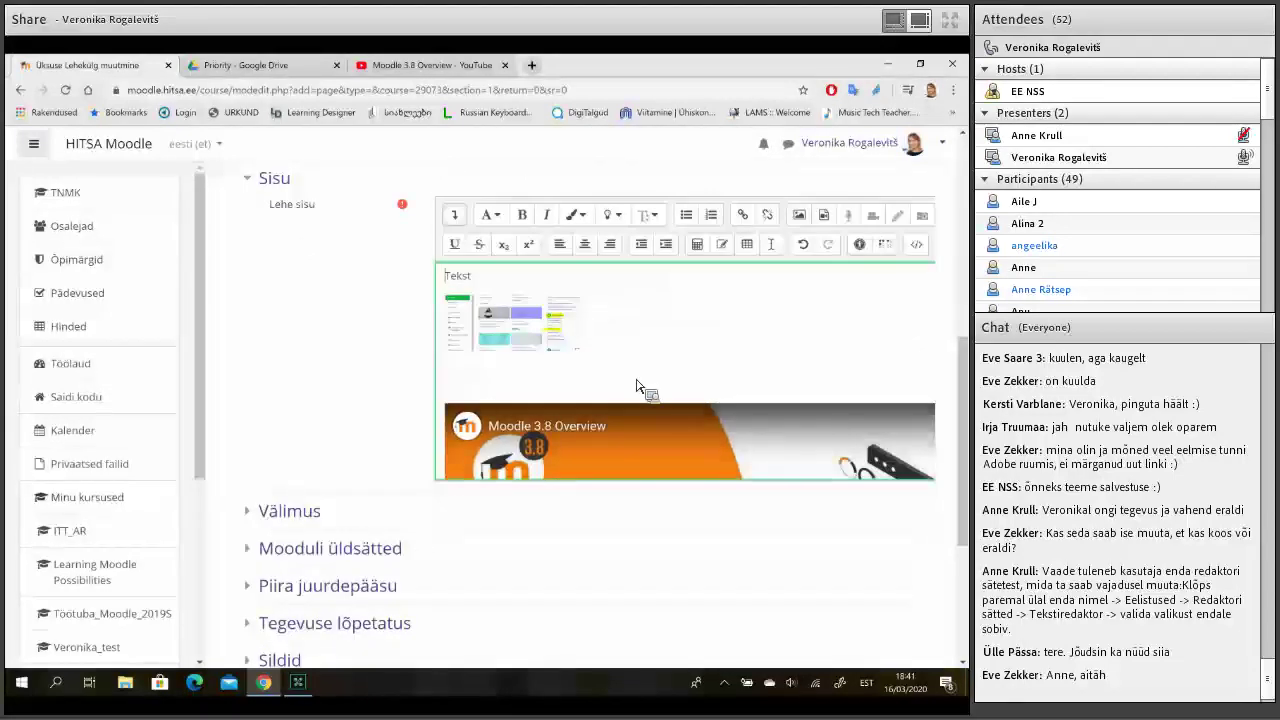
Save the page, return to the course, and find the new Lehekülg resource above the section Katsetame Moodle'it õppijana.
scroll(640, 387, "down", 1)
scroll(640, 387, "down", 5)
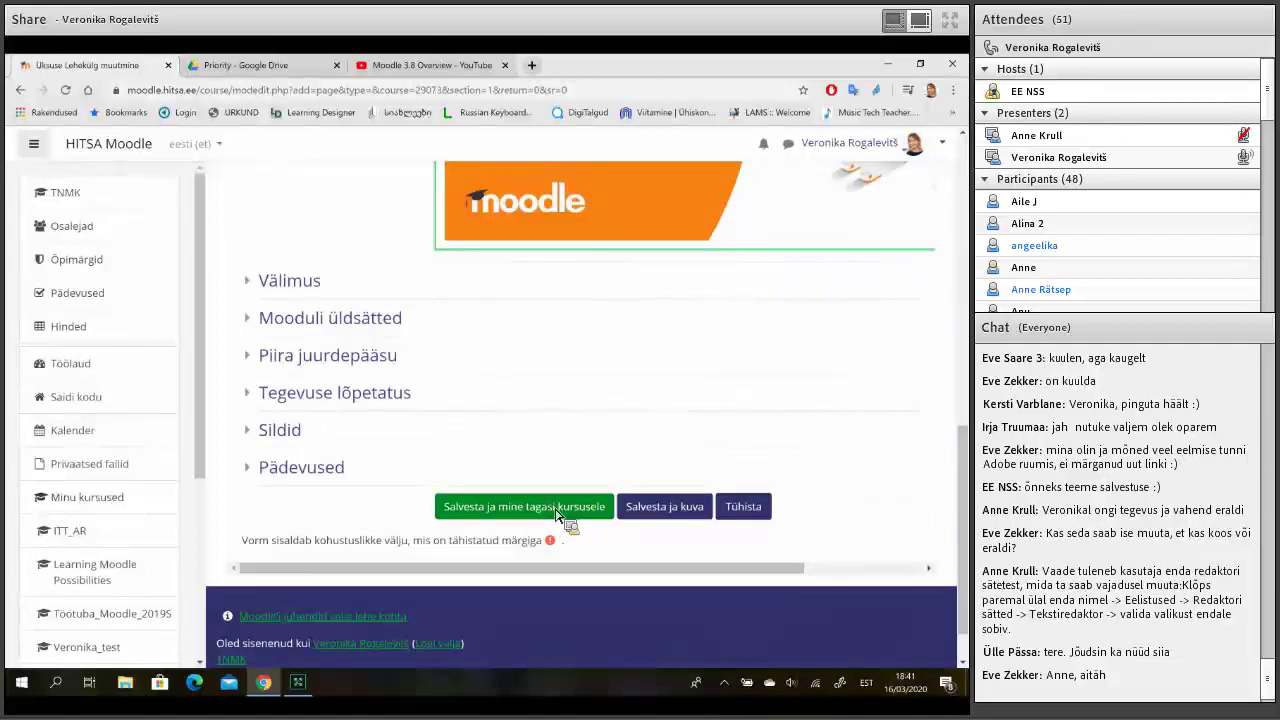
left_click(557, 508)
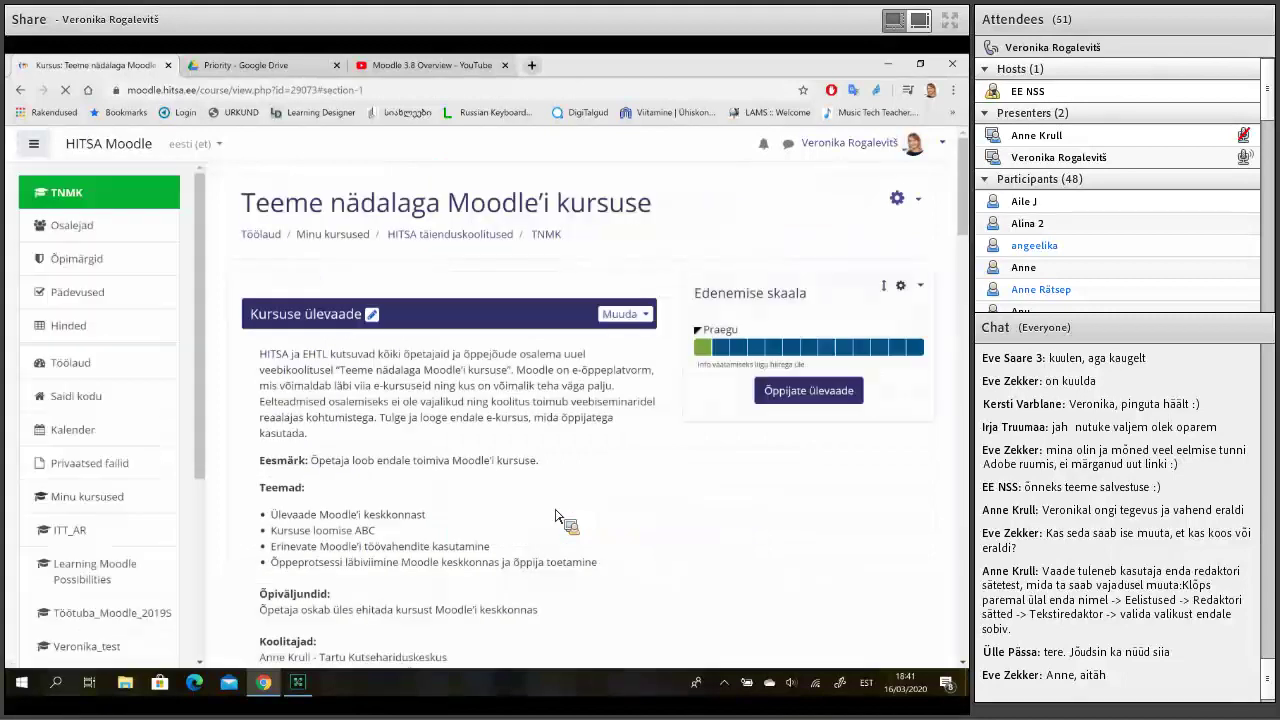
scroll(557, 516, "down", 10)
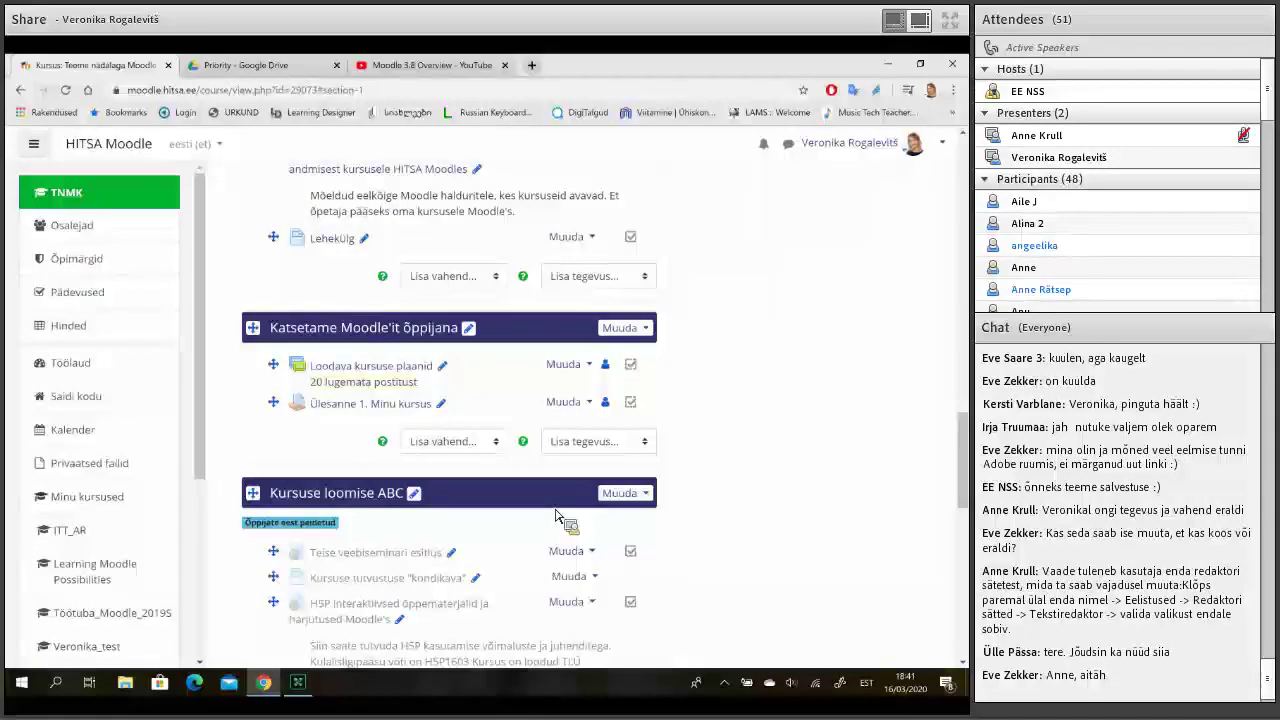